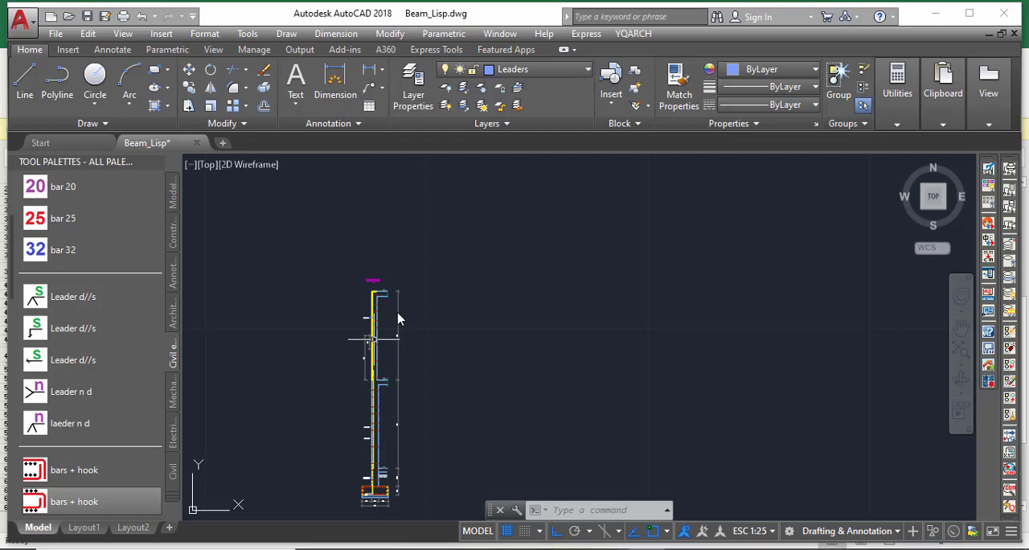
# Examine the retaining wall section from the footing up to the top slab
pyautogui.scroll(5, 375, 492)
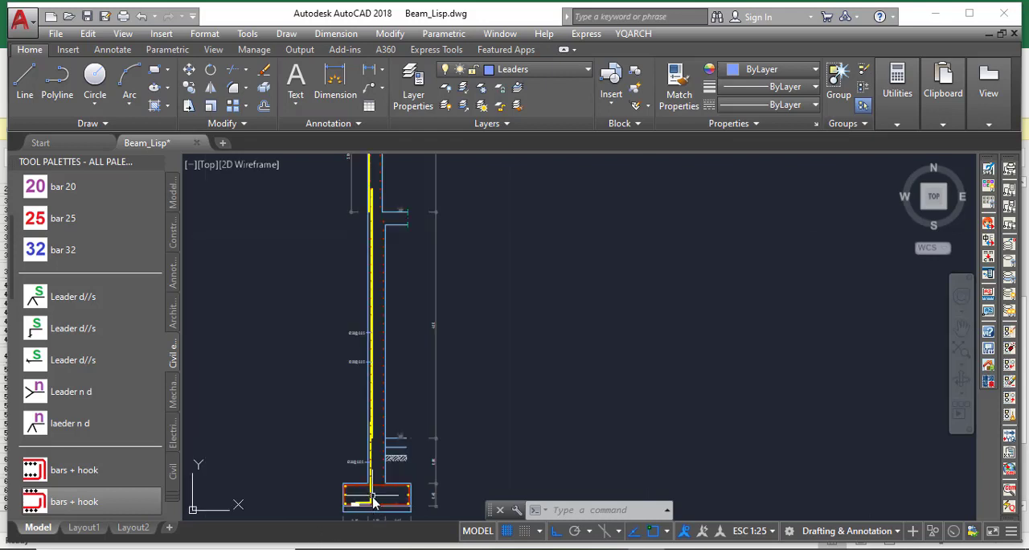
pyautogui.scroll(-1, 378, 421)
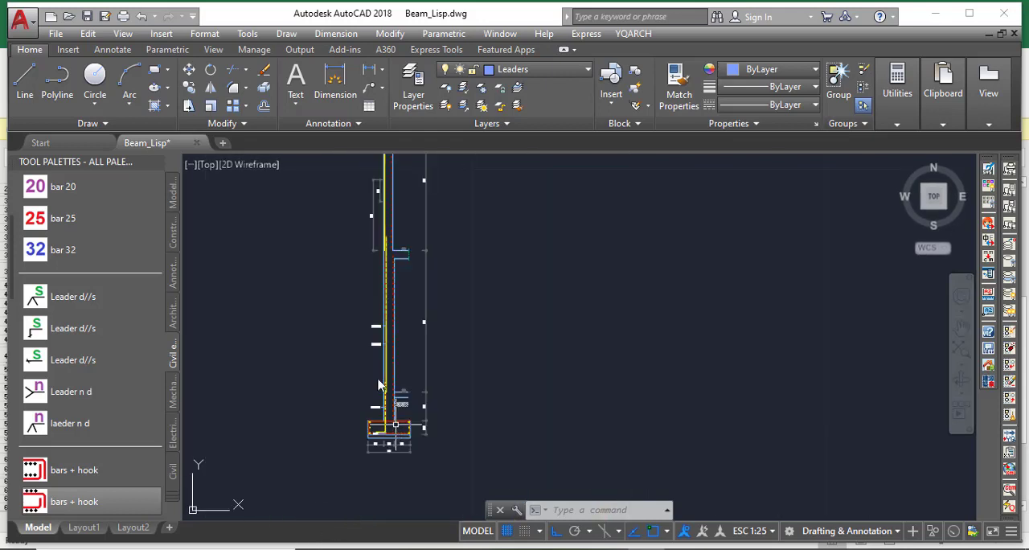
pyautogui.scroll(2, 394, 375)
pyautogui.scroll(-4, 391, 362)
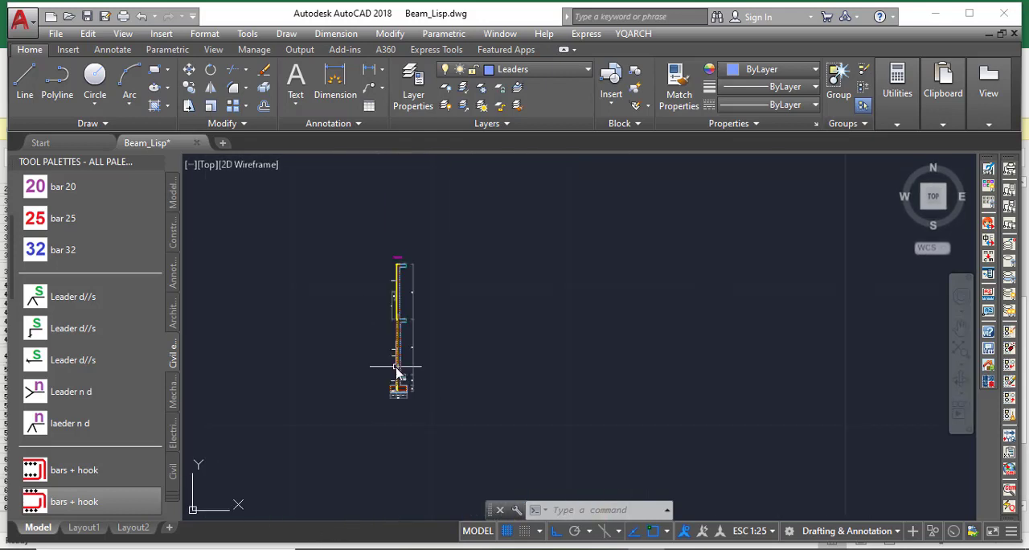
pyautogui.scroll(2, 397, 370)
pyautogui.scroll(-2, 402, 358)
pyautogui.scroll(2, 398, 347)
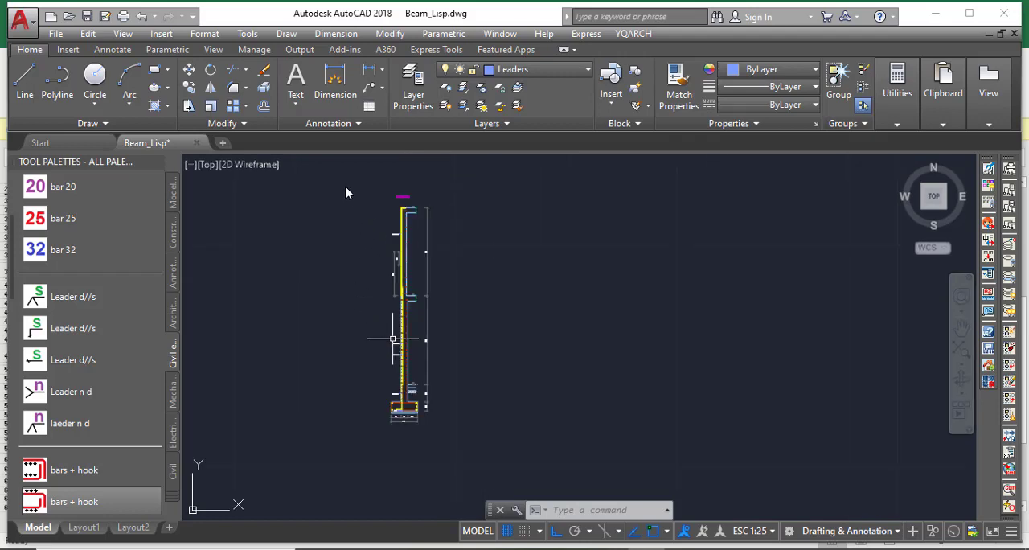
# Switch to the RC_Retaining_Wall.xlsm workbook in Excel and review the wall diagram and frame geometry table
pyautogui.moveTo(599, 546)
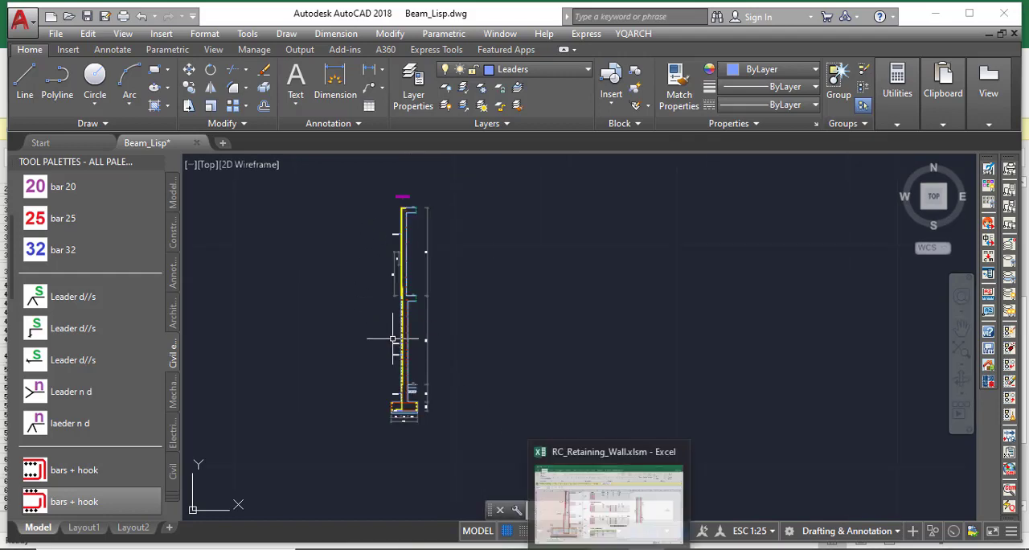
pyautogui.click(599, 505)
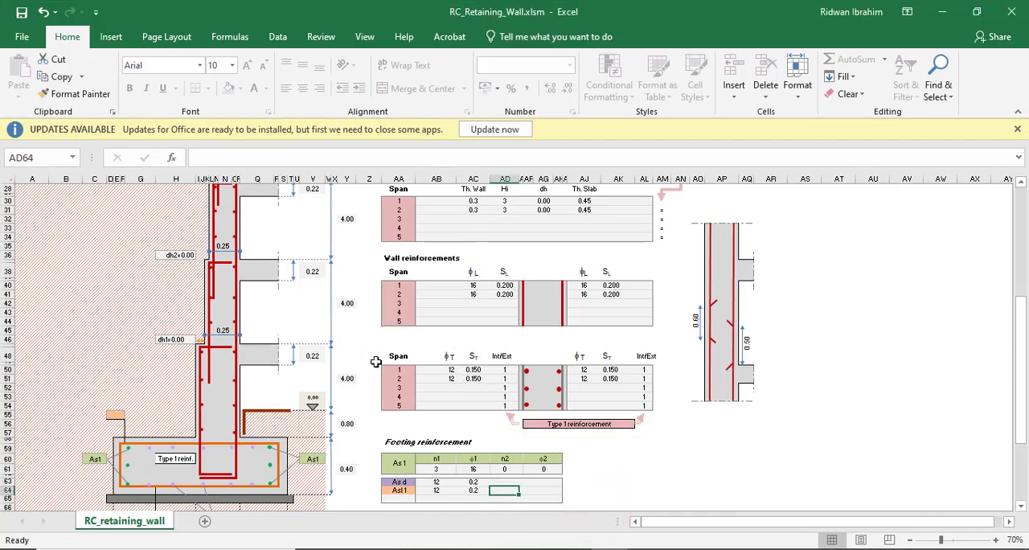
pyautogui.scroll(-2, 347, 382)
pyautogui.scroll(4, 346, 378)
pyautogui.scroll(2, 206, 370)
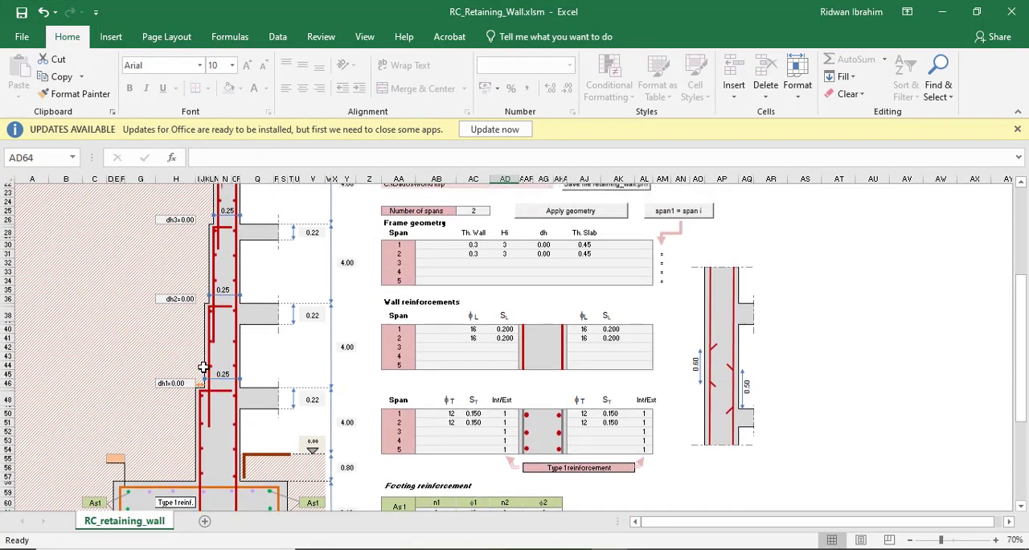
pyautogui.scroll(1, 206, 370)
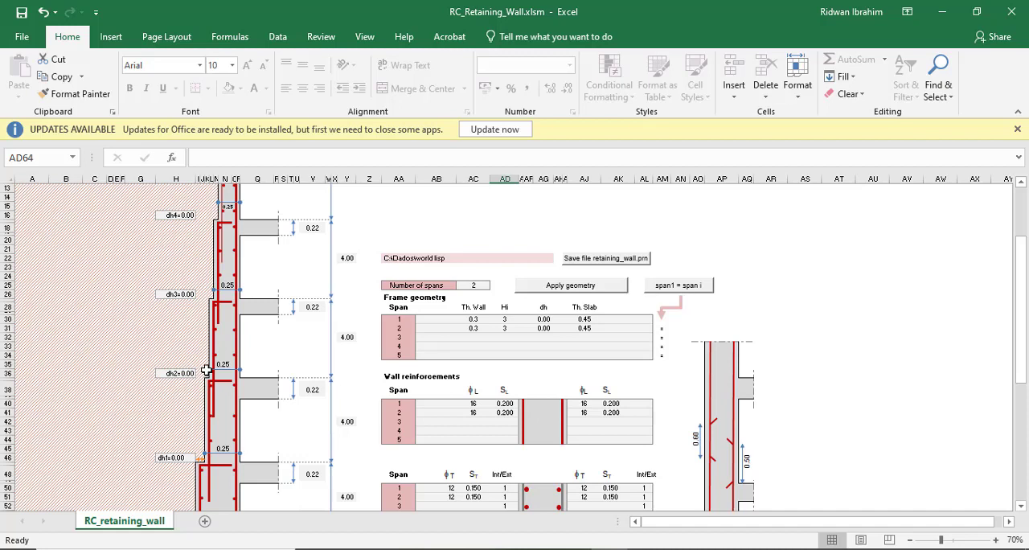
pyautogui.keyDown('ctrl'); pyautogui.scroll(2, 436, 262); pyautogui.keyUp('ctrl')
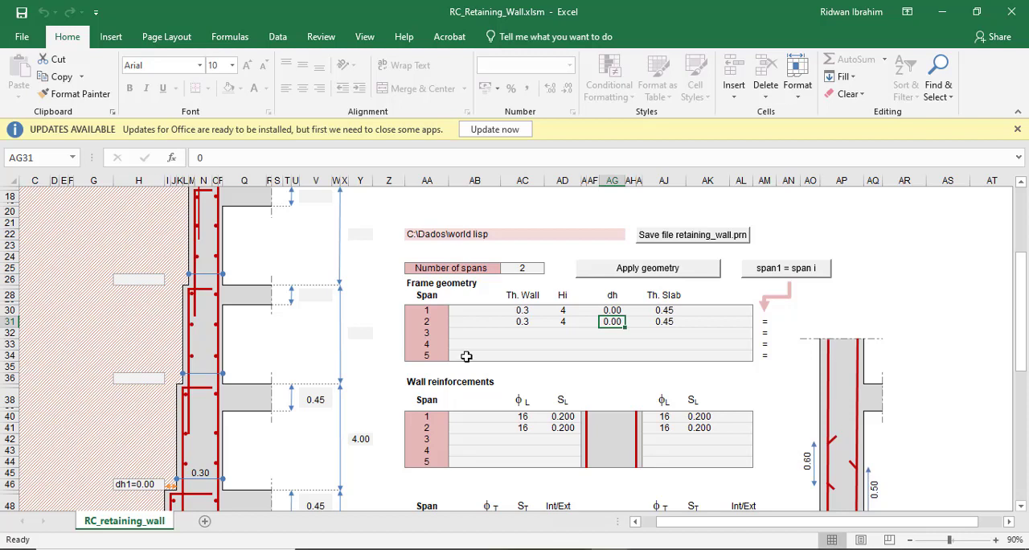
# Review the frame geometry, wall reinforcement and footing reinforcement tables against the wall diagram
pyautogui.scroll(-2, 466, 356)
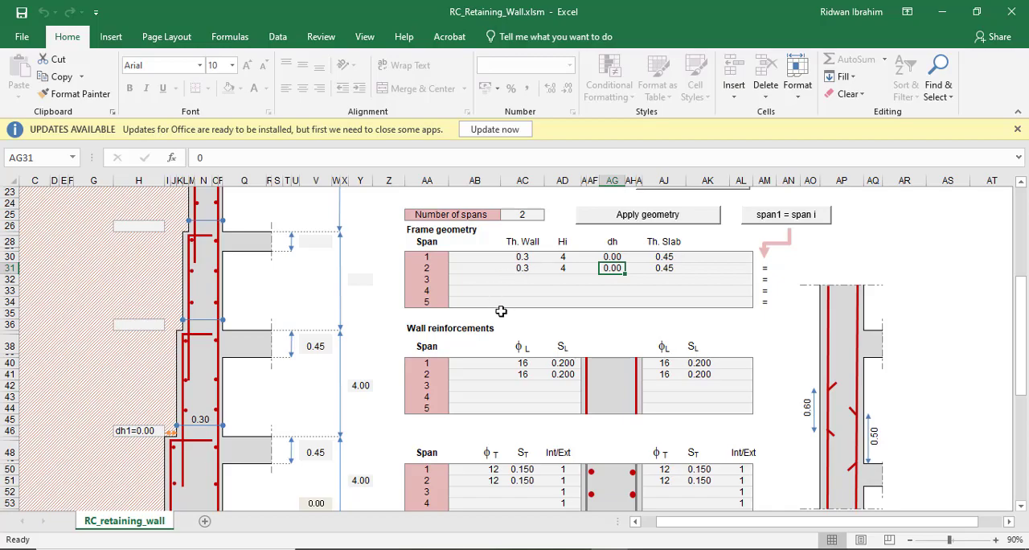
pyautogui.scroll(-7, 499, 314)
pyautogui.scroll(8, 505, 333)
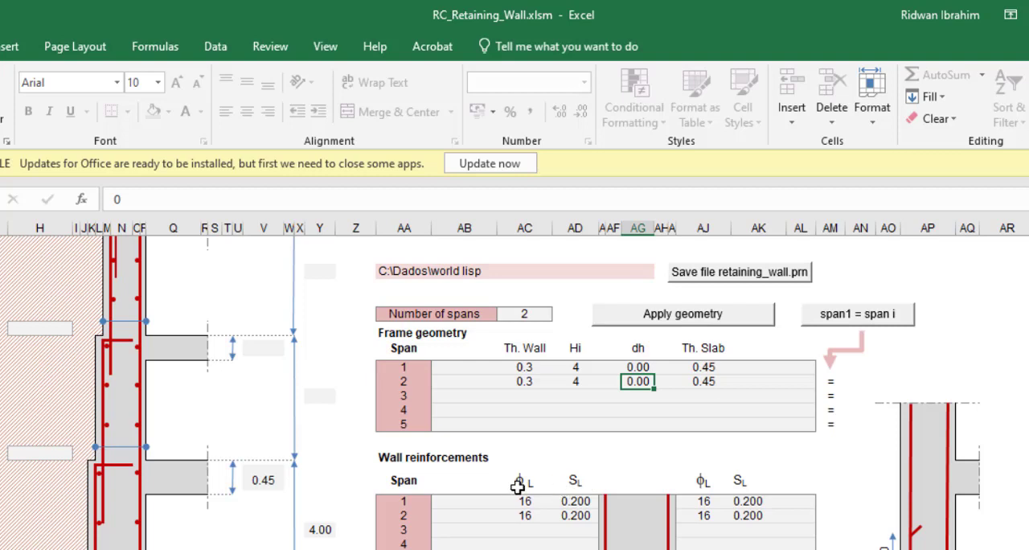
pyautogui.scroll(-1, 531, 482)
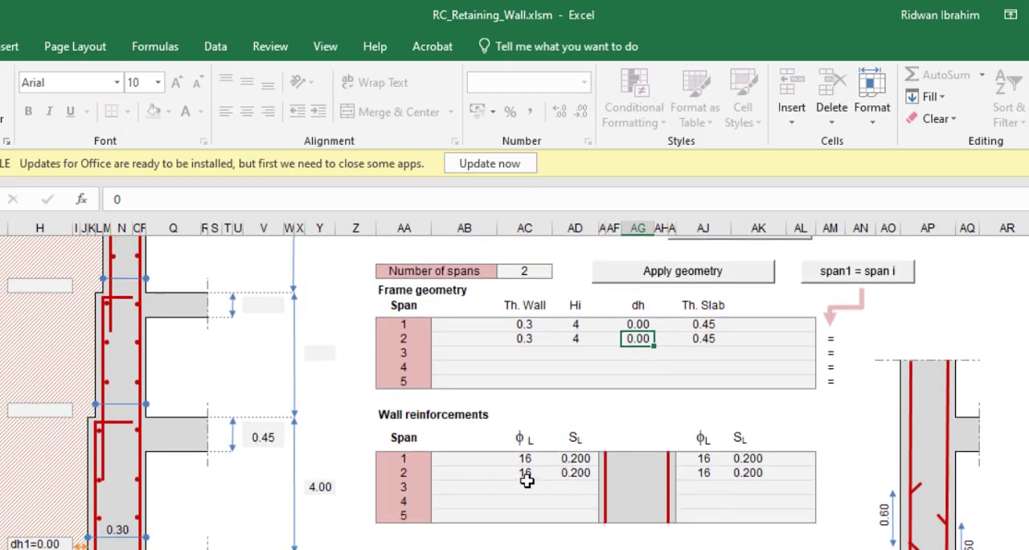
pyautogui.scroll(-2, 593, 480)
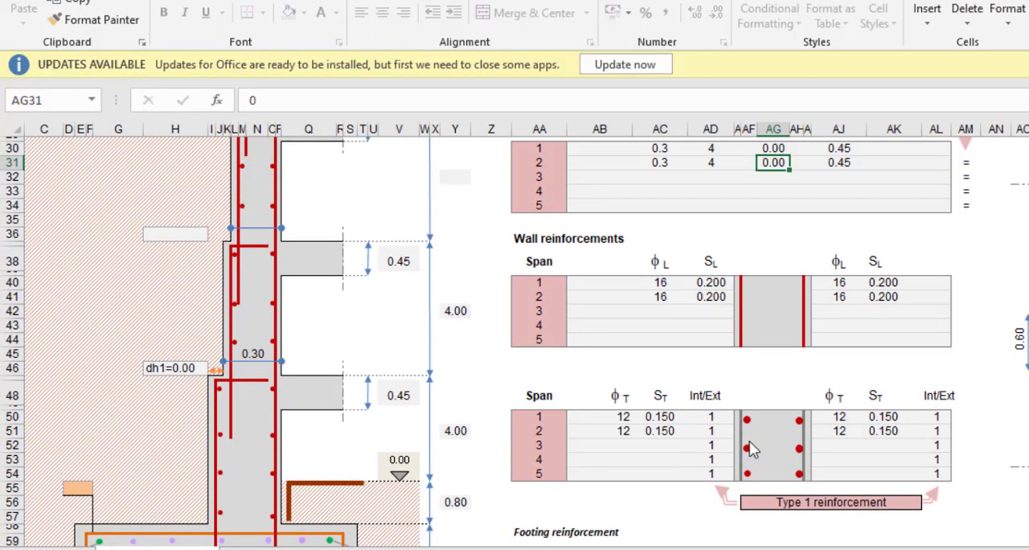
pyautogui.scroll(-4, 749, 449)
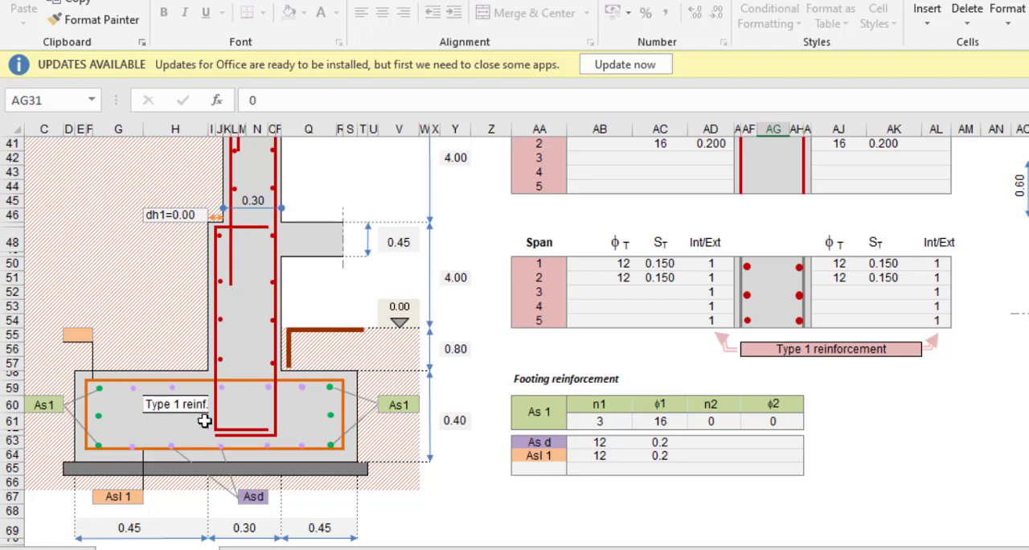
pyautogui.scroll(7, 370, 450)
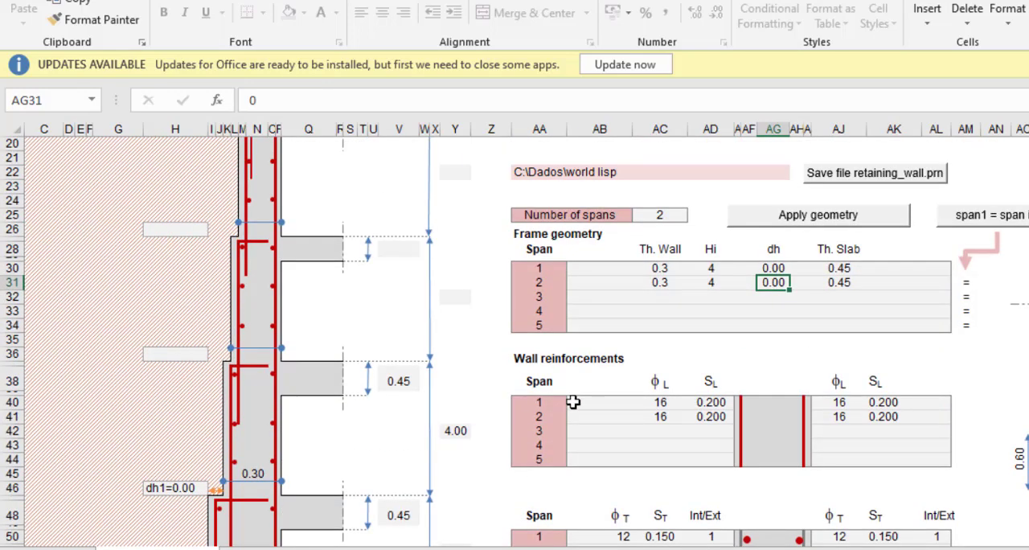
pyautogui.scroll(4, 588, 400)
pyautogui.scroll(-2, 604, 409)
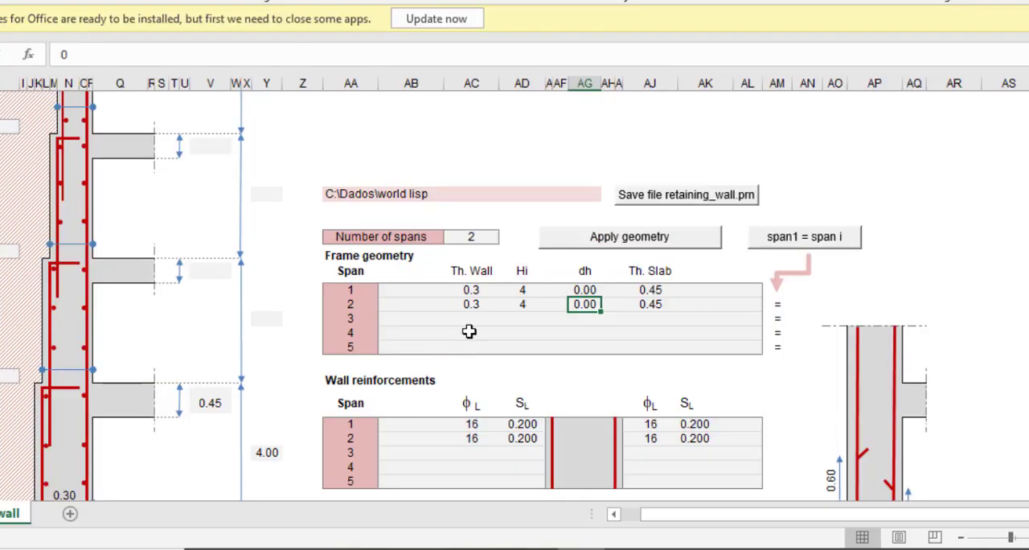
# Set the height Hi of span 1 to 3 in the frame geometry table
pyautogui.click(473, 238)
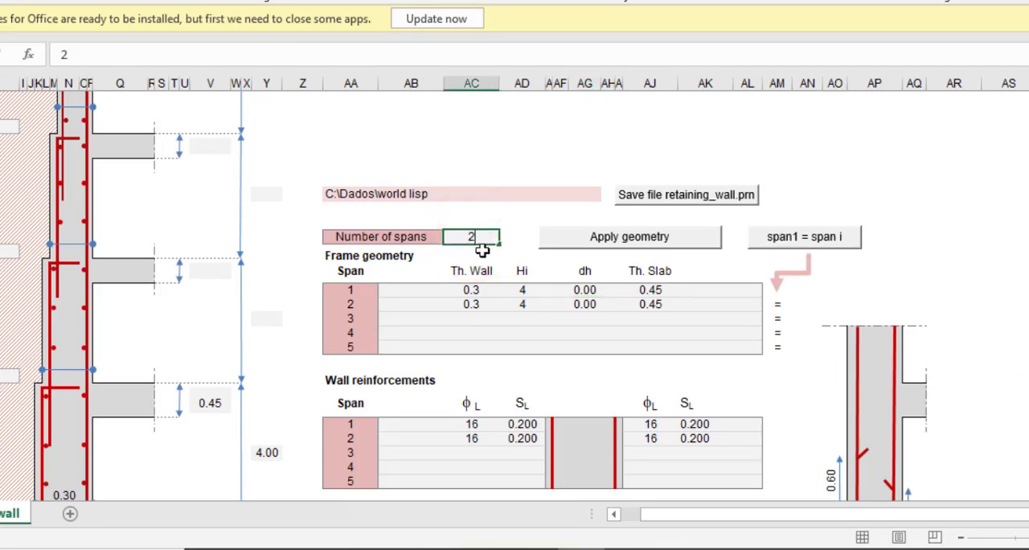
pyautogui.click(469, 304)
pyautogui.click(471, 289)
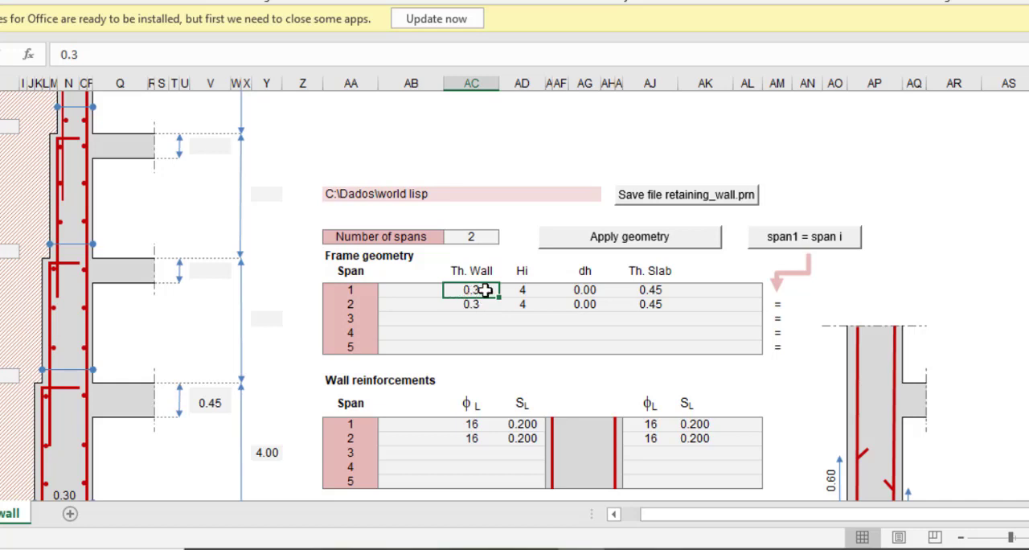
pyautogui.click(527, 290)
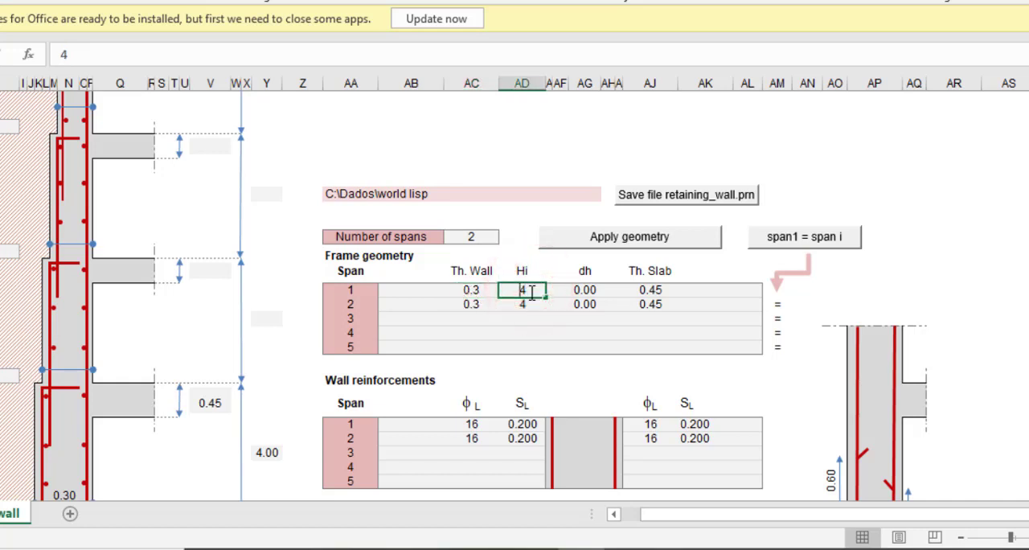
pyautogui.write('3')
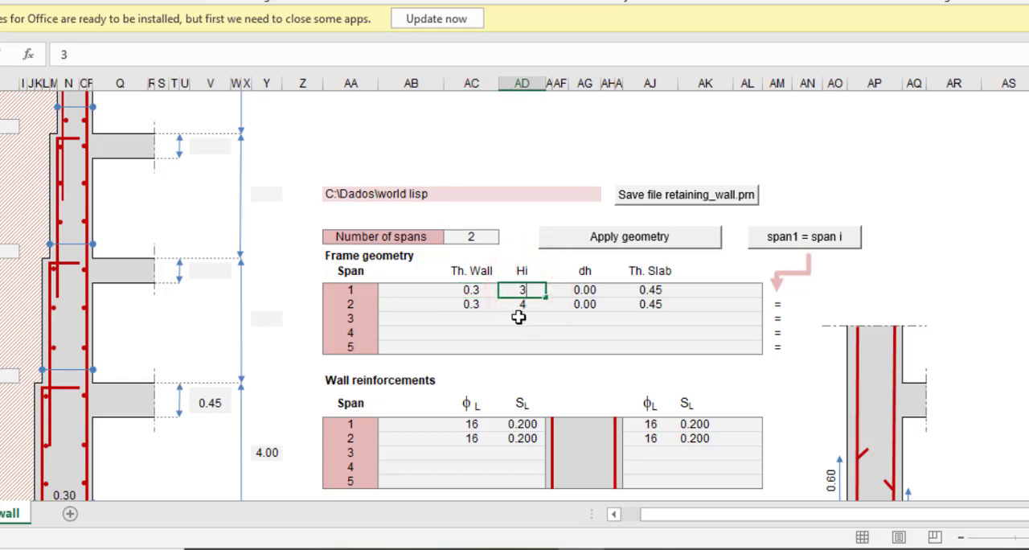
pyautogui.click(586, 290)
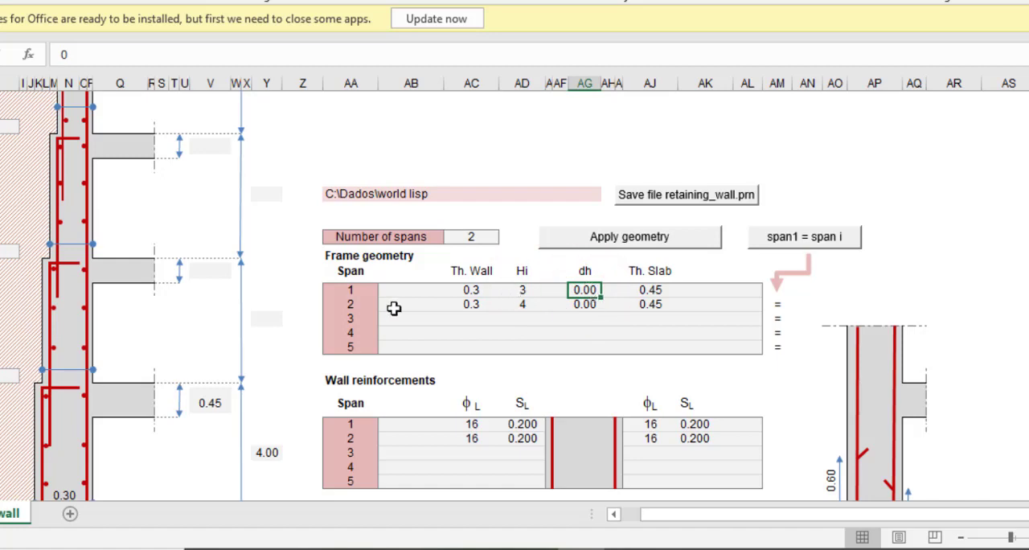
# Set the slab thickness of span 1 to 0.15 in the frame geometry table
pyautogui.scroll(-5, 108, 321)
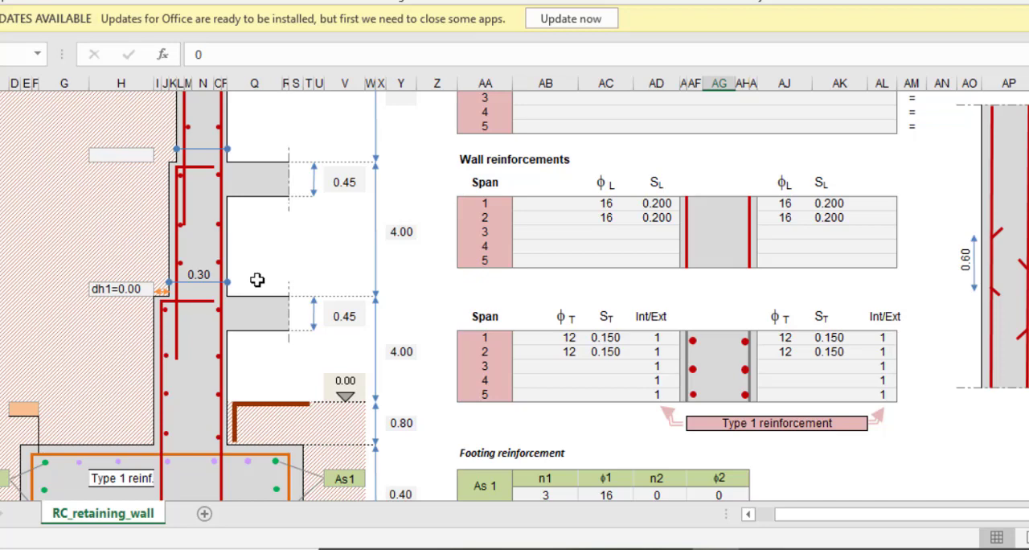
pyautogui.scroll(4, 391, 379)
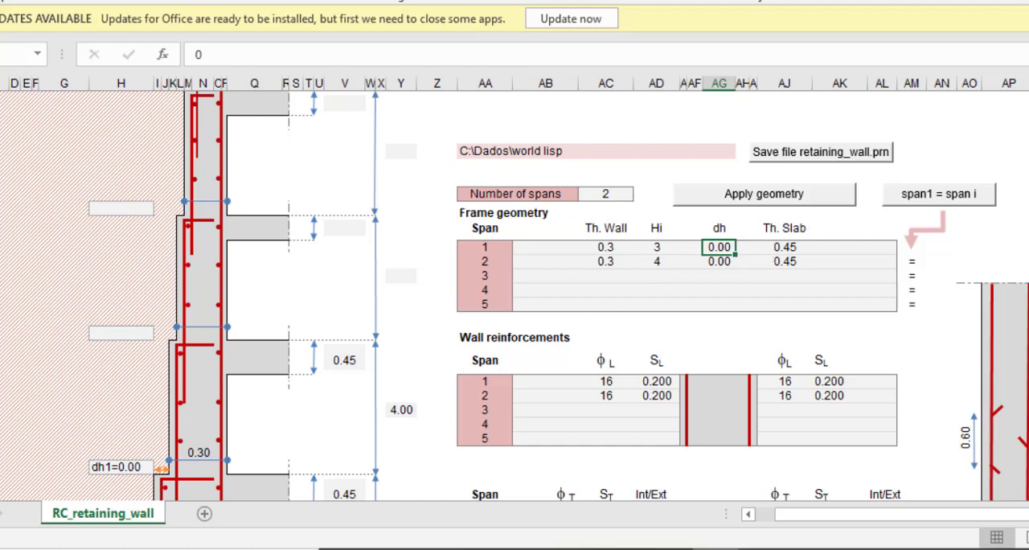
pyautogui.click(784, 247)
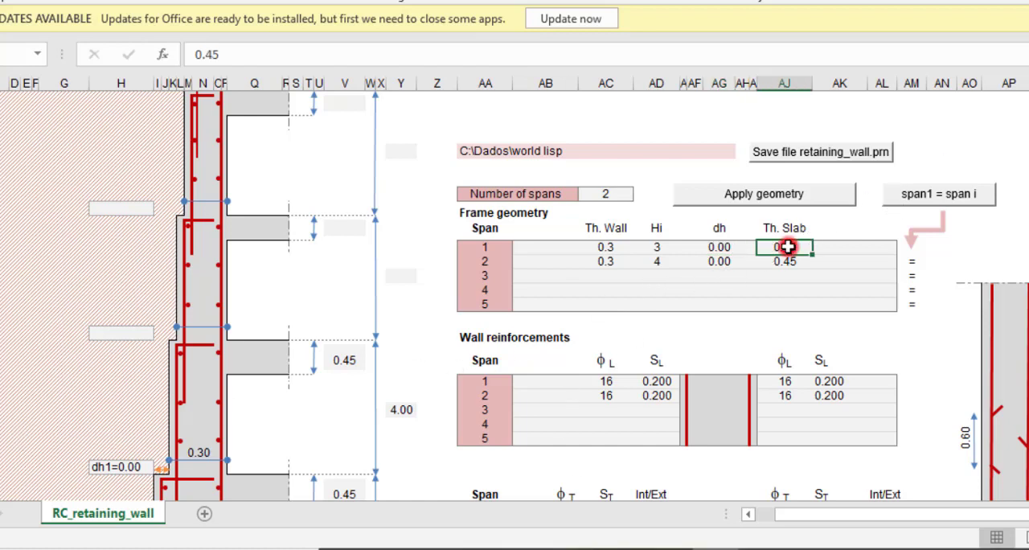
pyautogui.write('0.1')
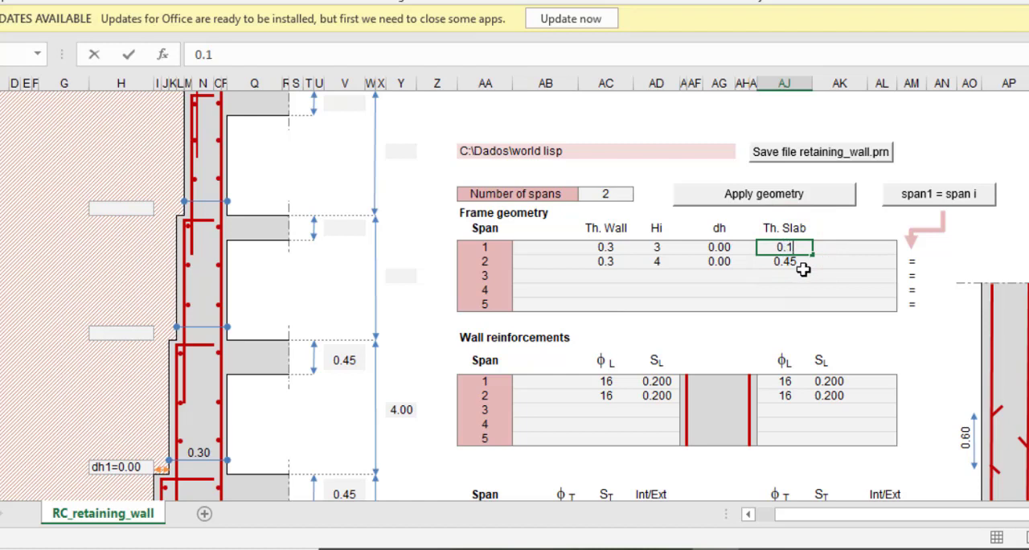
pyautogui.write('5')
pyautogui.click(839, 247)
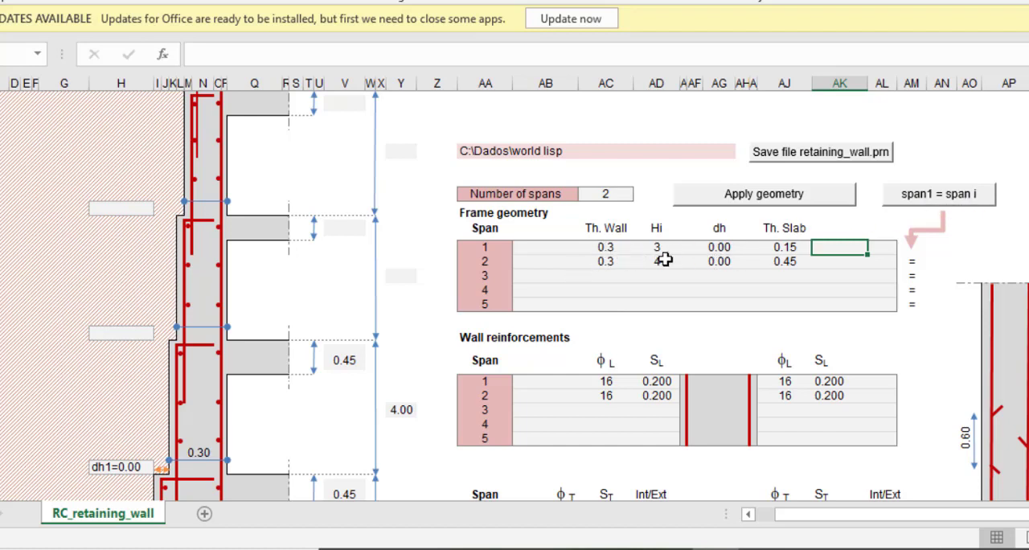
# Copy the span 1 geometry to the other span and apply the geometry to the wall diagram
pyautogui.click(934, 202)
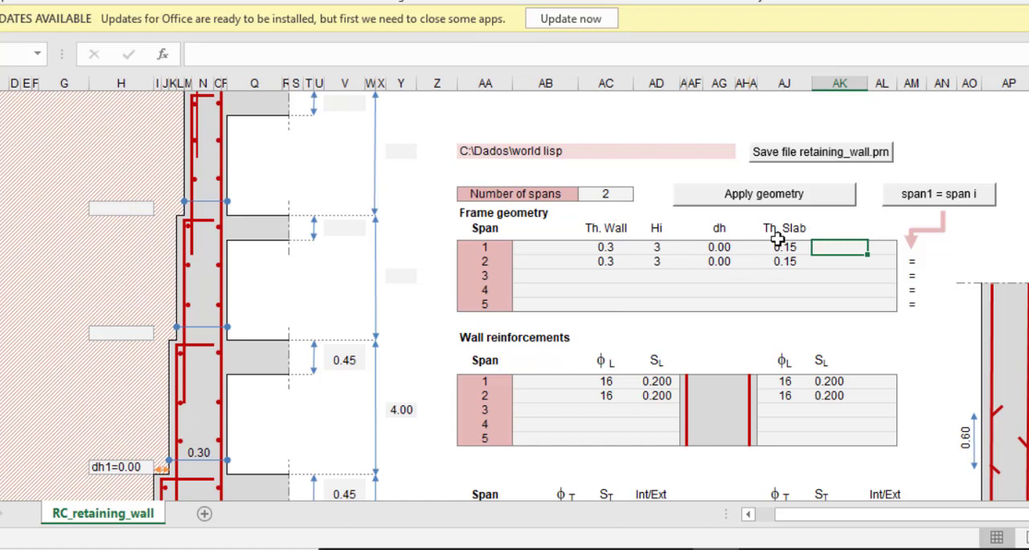
pyautogui.scroll(-1, 453, 283)
pyautogui.scroll(-5, 453, 283)
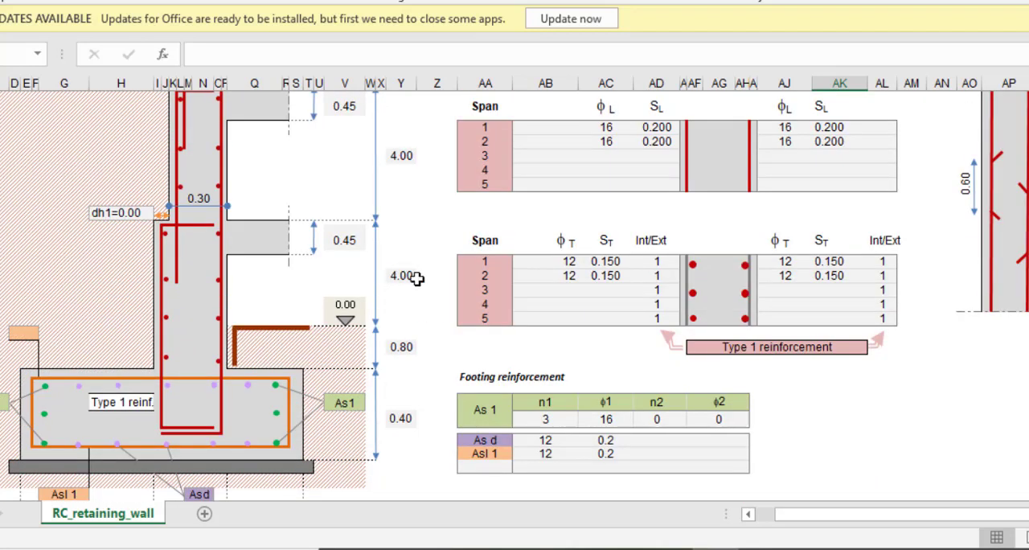
pyautogui.scroll(1, 407, 274)
pyautogui.scroll(6, 397, 218)
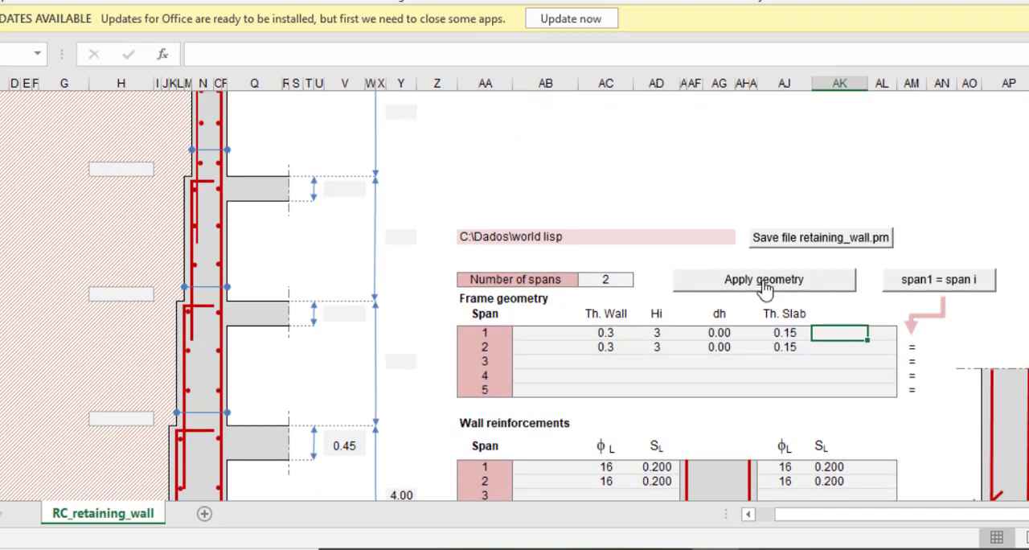
pyautogui.click(763, 281)
pyautogui.scroll(-1, 301, 348)
pyautogui.scroll(-6, 299, 337)
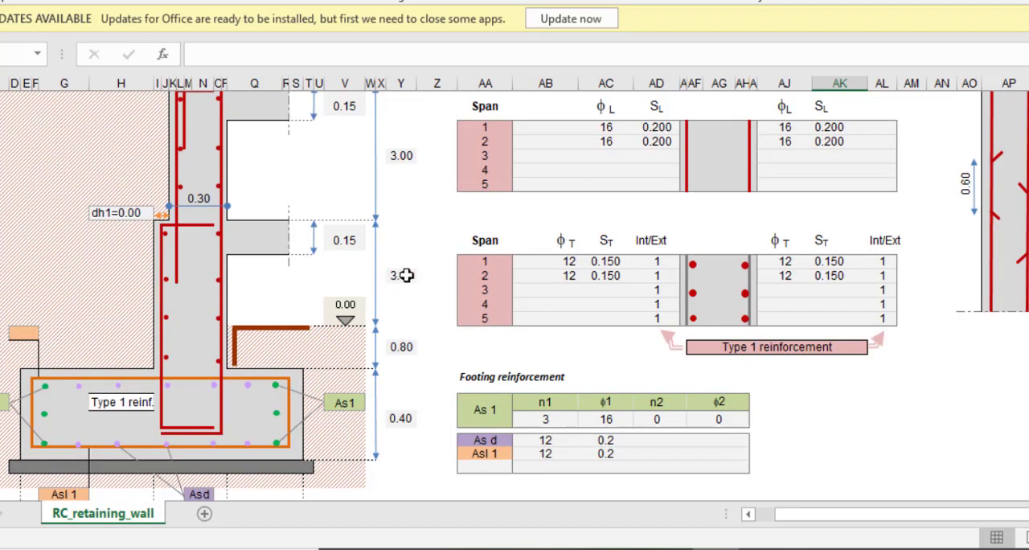
# Set the footing projection on the retained-soil side of the wall to 0.60 in the diagram
pyautogui.scroll(2, 401, 274)
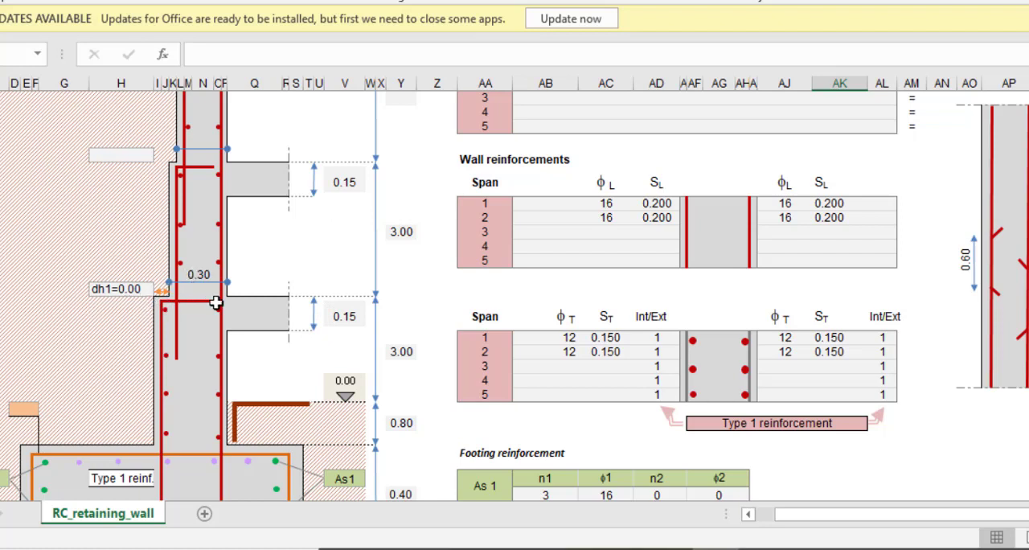
pyautogui.scroll(-4, 305, 301)
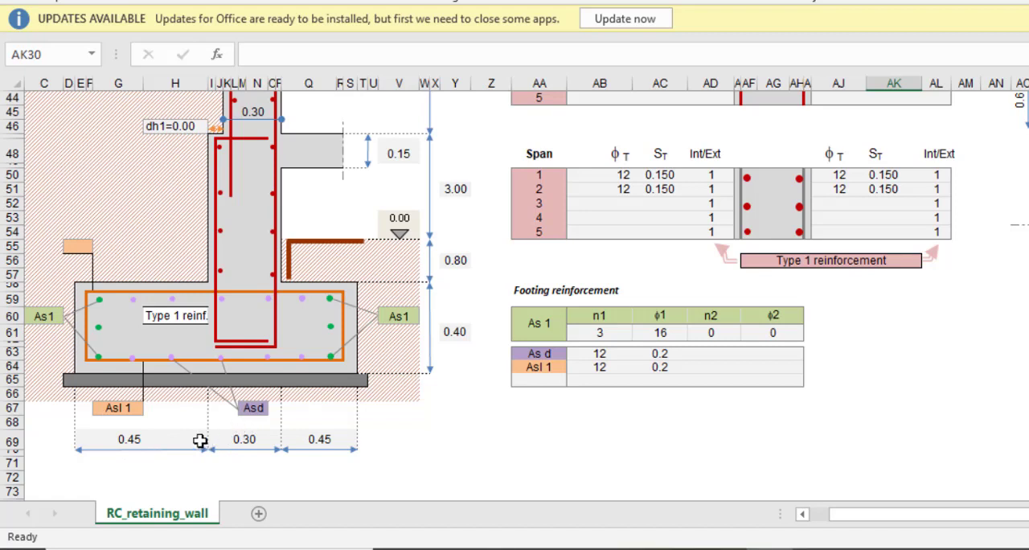
pyautogui.click(129, 440)
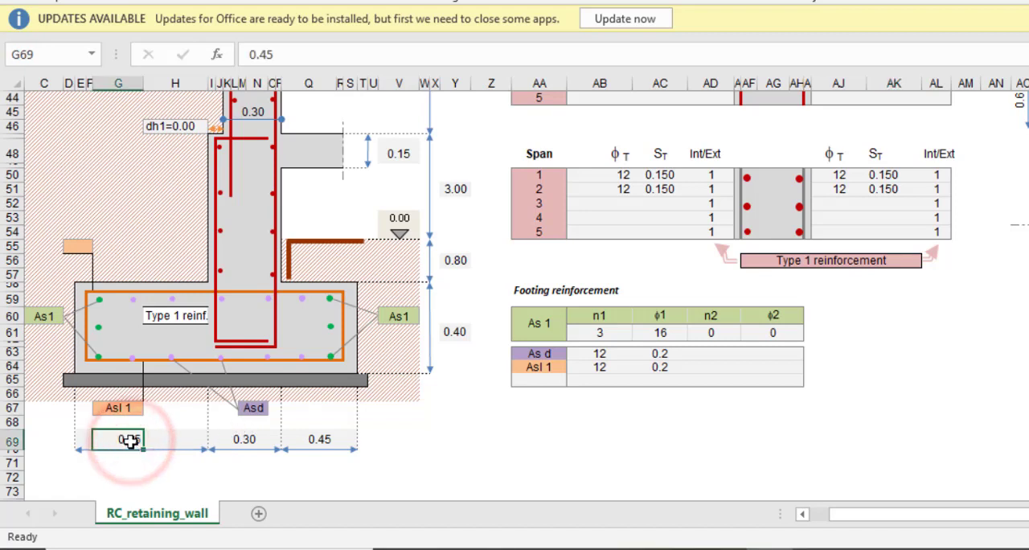
pyautogui.write('0.')
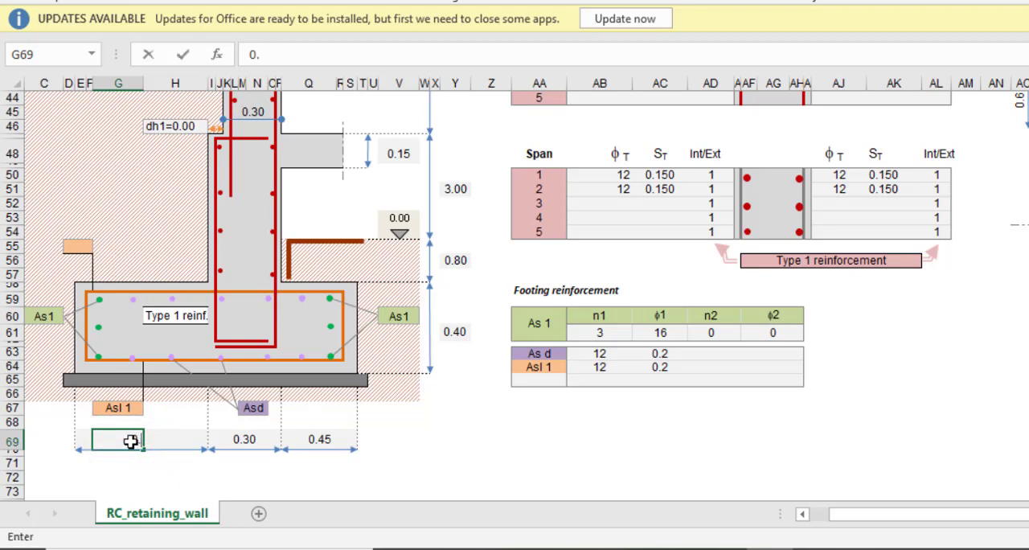
pyautogui.click(244, 439)
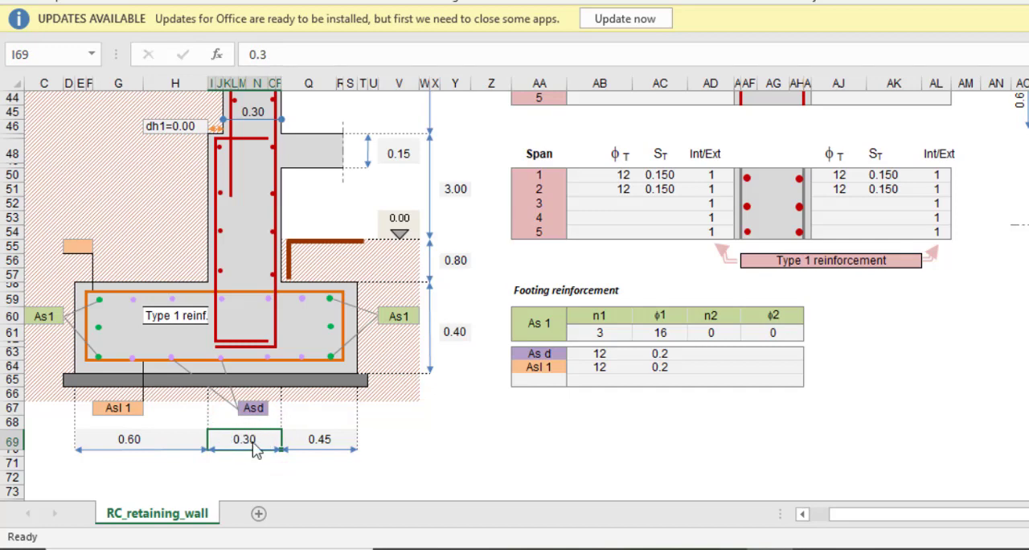
# Set the footing projection on the open side of the wall, opposite the retained soil, to 0.60 in the diagram
pyautogui.scroll(2, 253, 455)
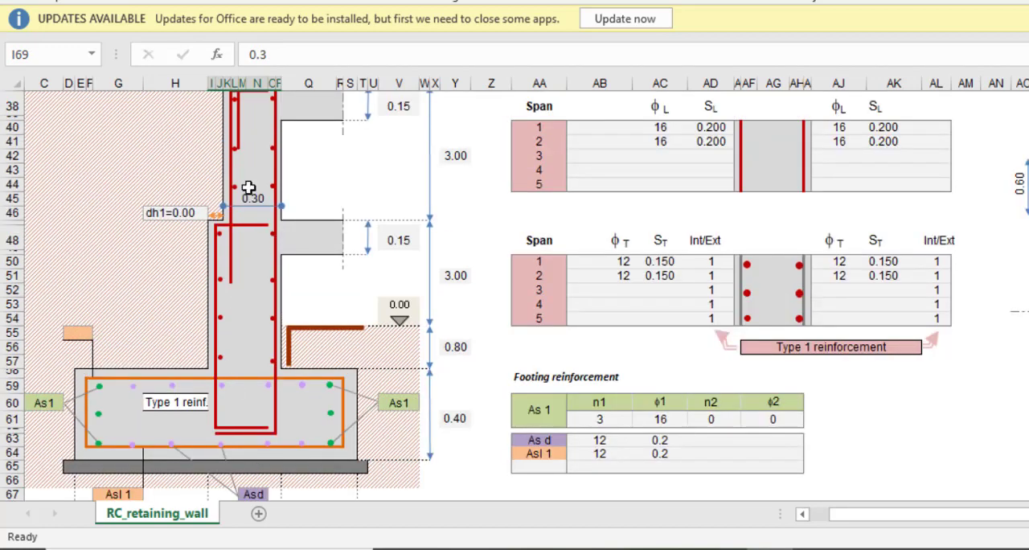
pyautogui.scroll(-2, 246, 241)
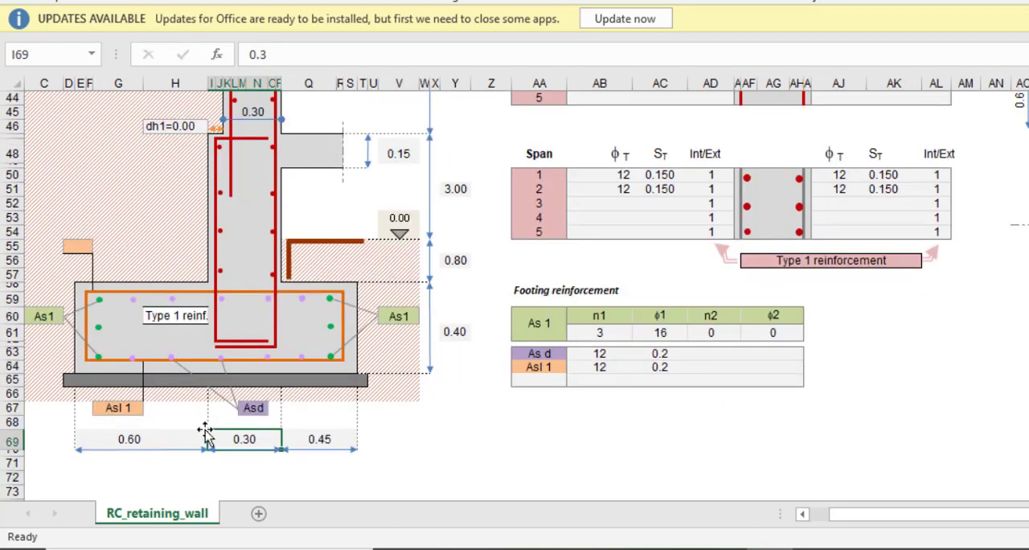
pyautogui.click(322, 438)
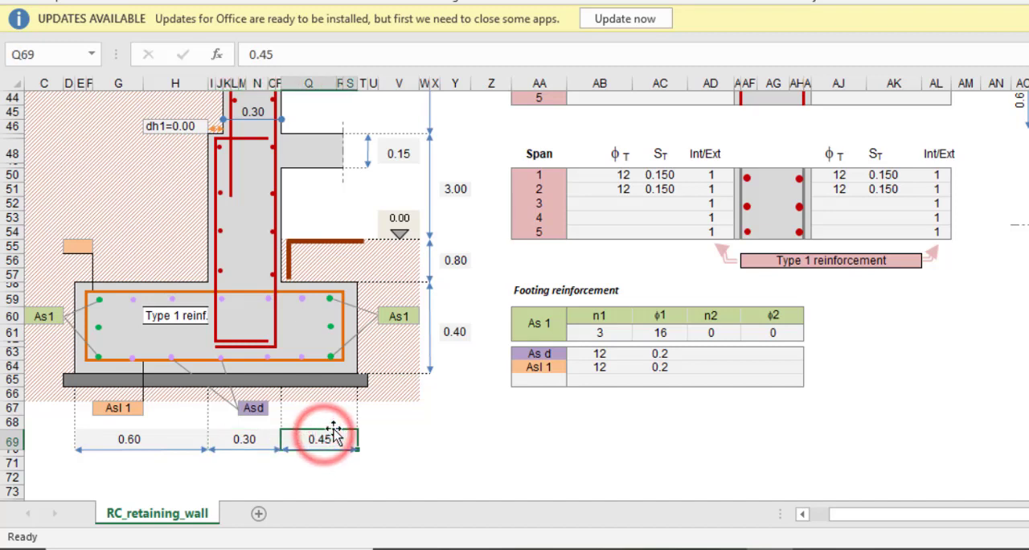
pyautogui.write('0')
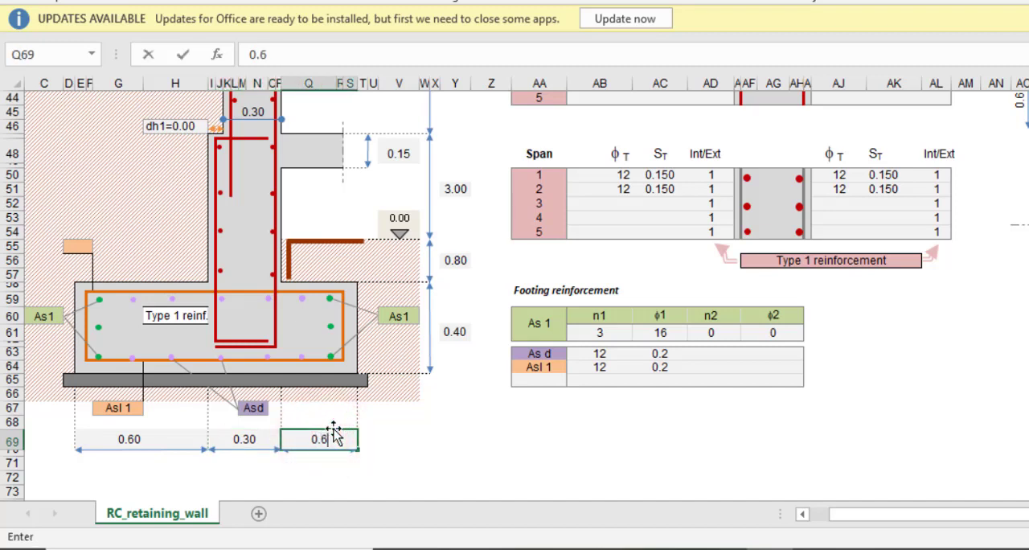
pyautogui.write('.6')
pyautogui.click(373, 438)
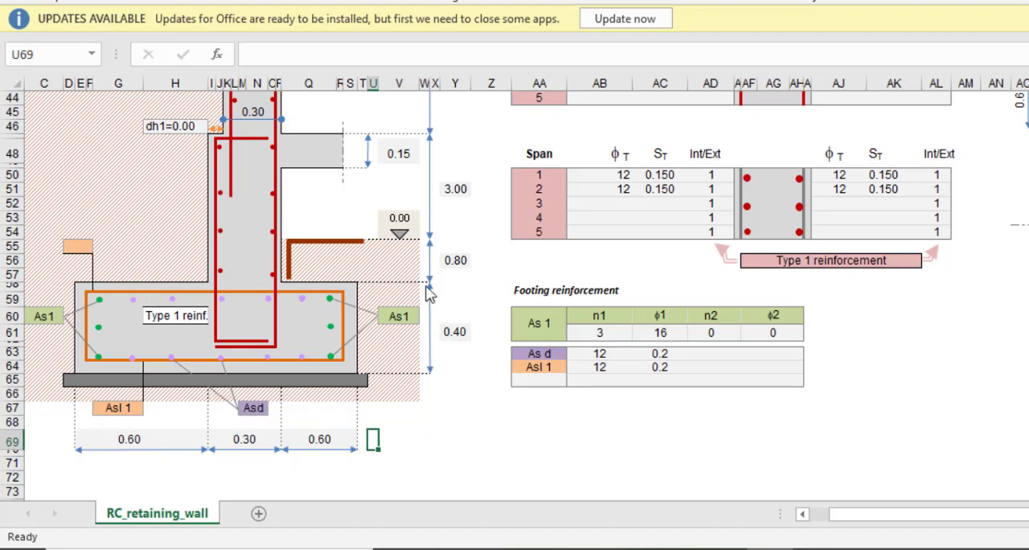
# Set the footing thickness to 0.30 in the wall diagram
pyautogui.click(456, 332)
pyautogui.write('0')
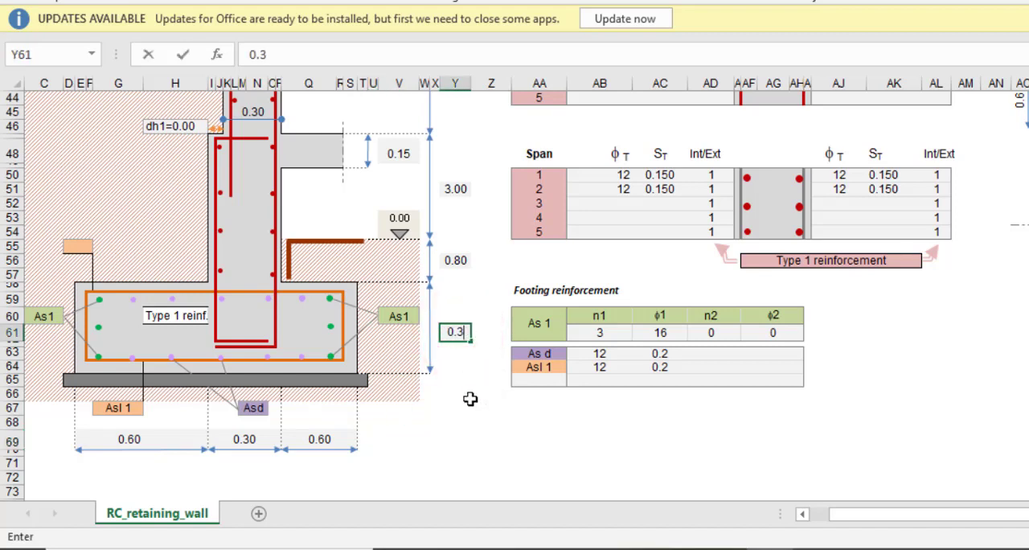
pyautogui.click(466, 394)
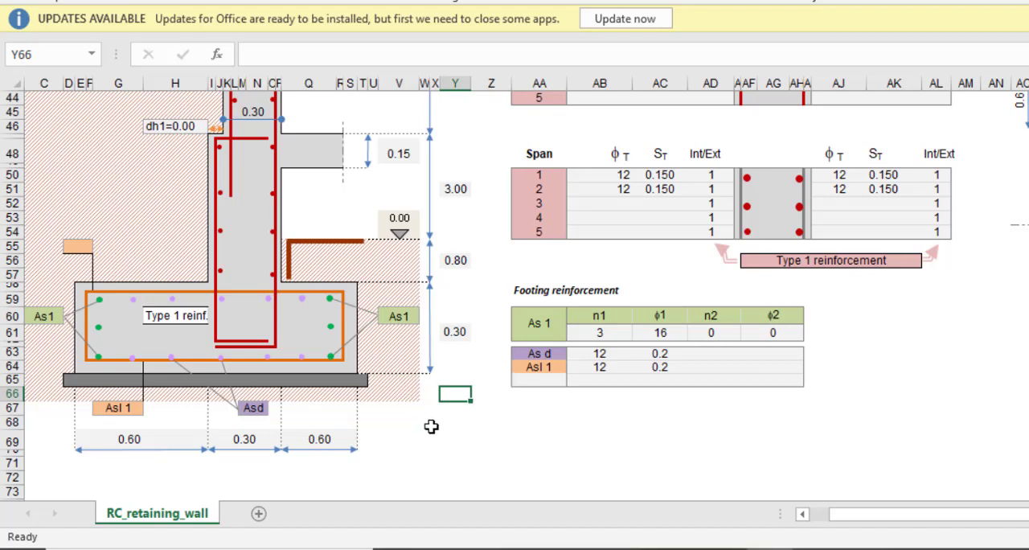
# Set the footing projections on both sides of the wall to 0.45 in the diagram
pyautogui.click(134, 438)
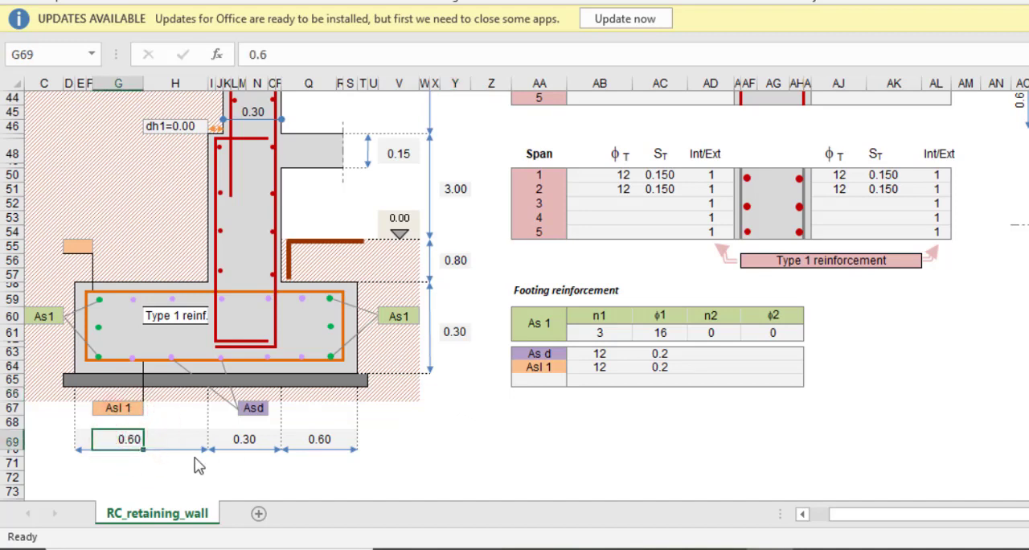
pyautogui.write('0')
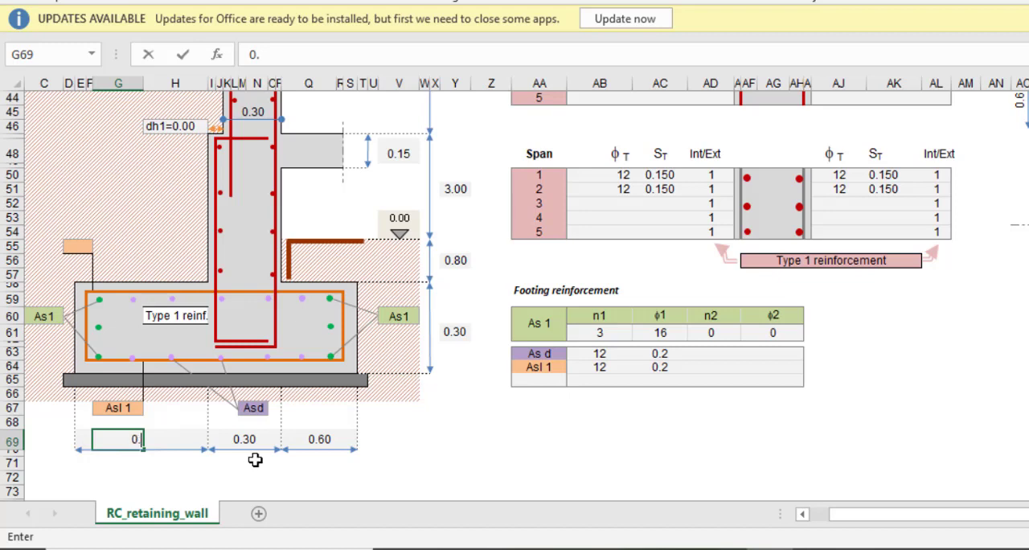
pyautogui.click(316, 438)
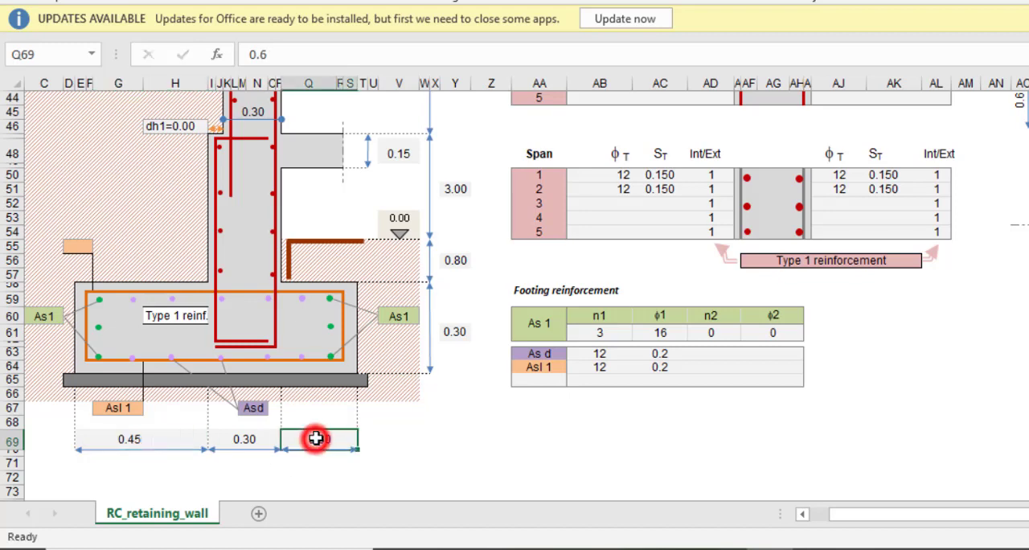
pyautogui.write('0')
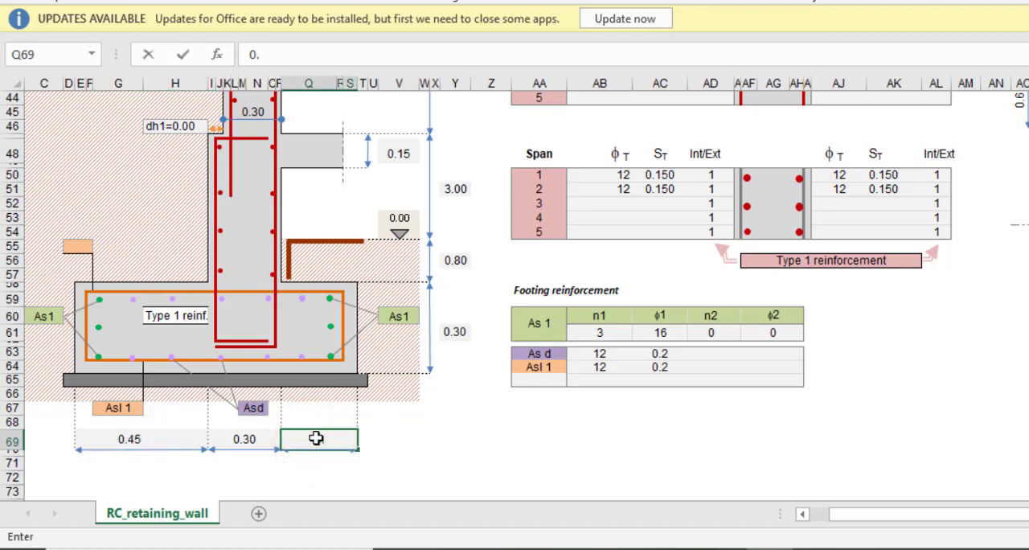
pyautogui.write('.45')
pyautogui.click(388, 442)
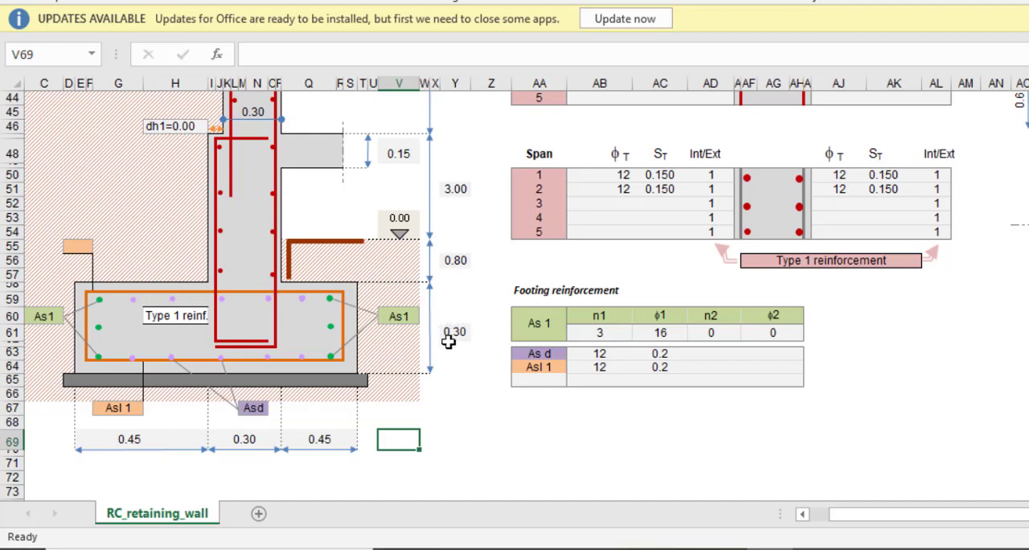
# Set the depth between the 0.00 ground level and the top of the footing to 1.20 in the diagram
pyautogui.click(455, 260)
pyautogui.write('1.')
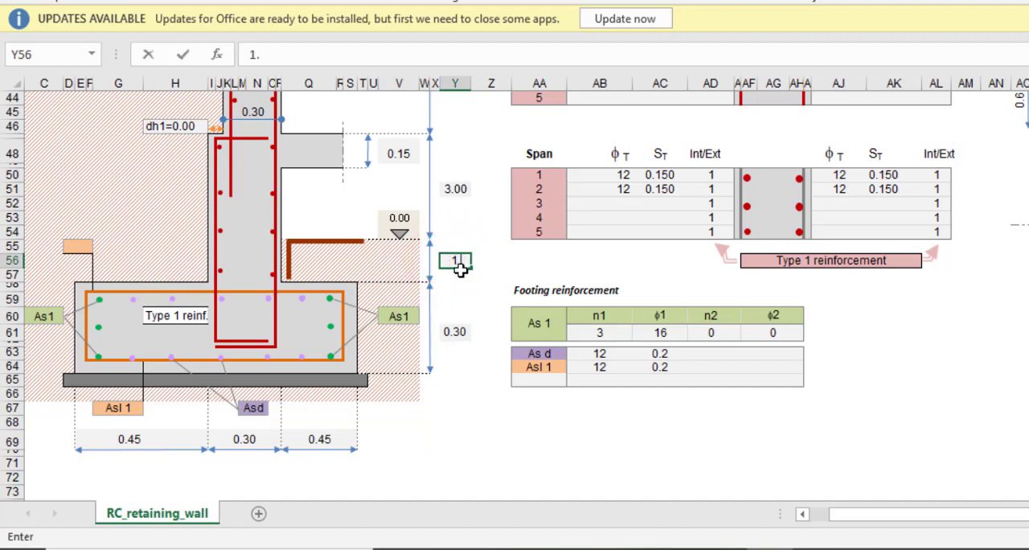
pyautogui.write('2')
pyautogui.click(491, 260)
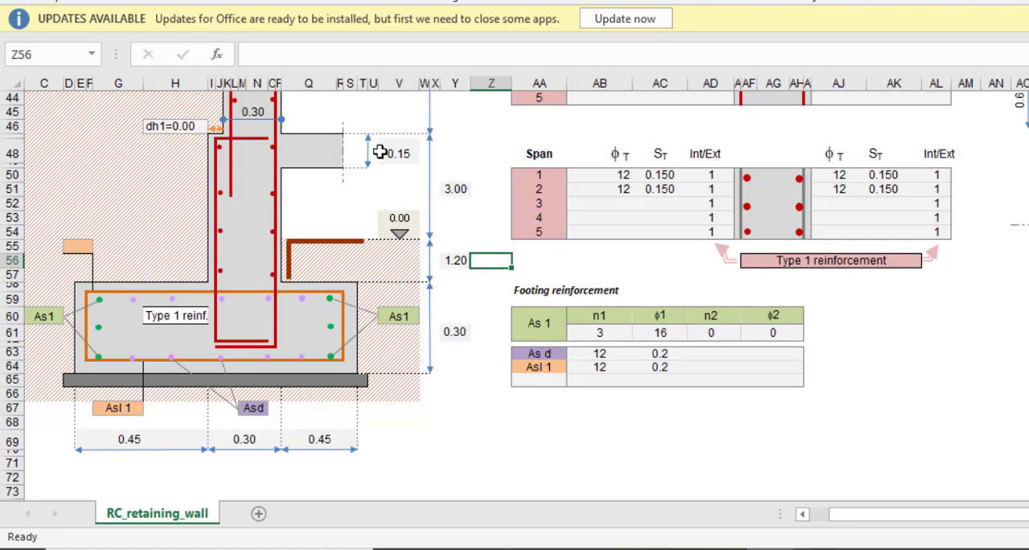
# Review the wall diagram's span heights and slab thicknesses alongside the frame geometry table
pyautogui.scroll(3, 406, 215)
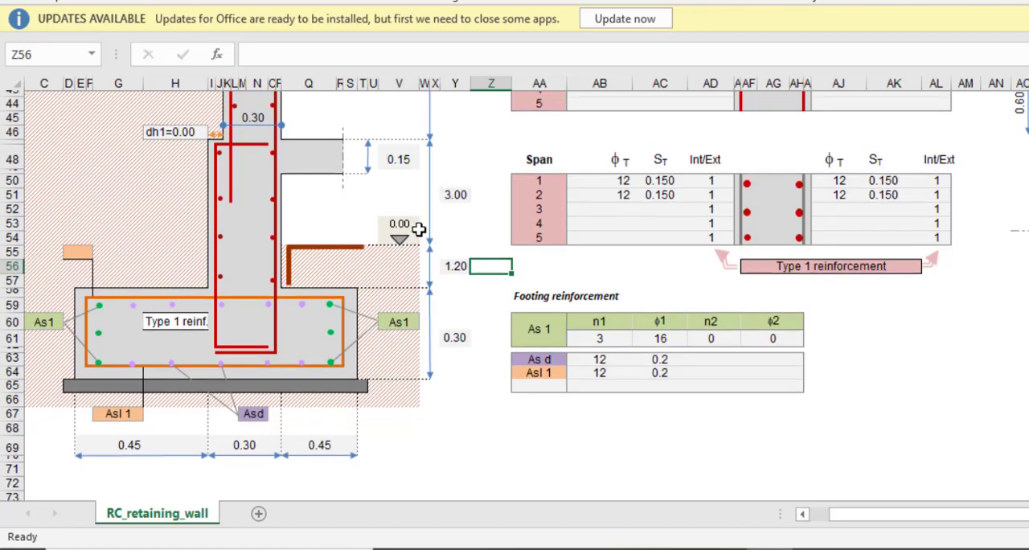
pyautogui.scroll(2, 378, 275)
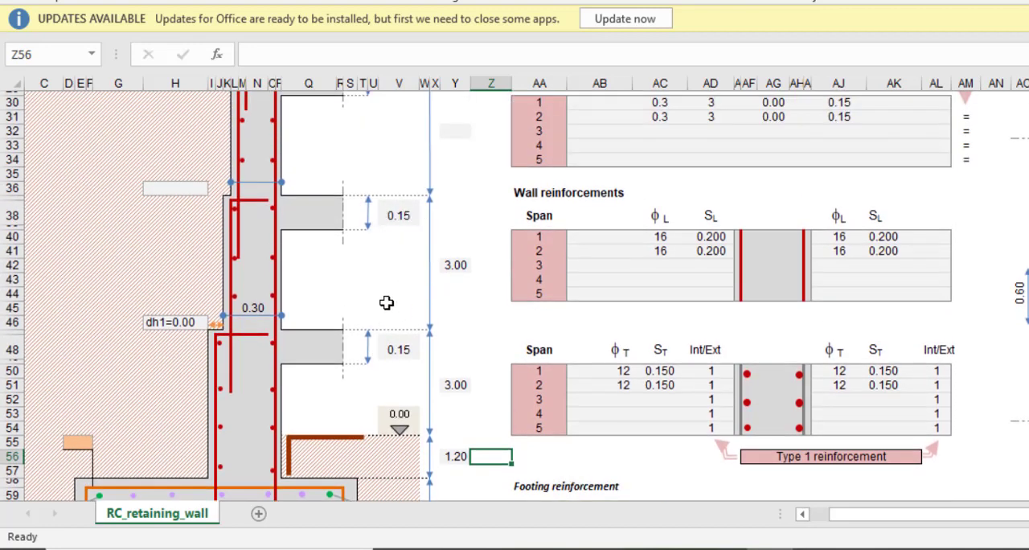
pyautogui.scroll(-5, 388, 304)
pyautogui.scroll(4, 370, 340)
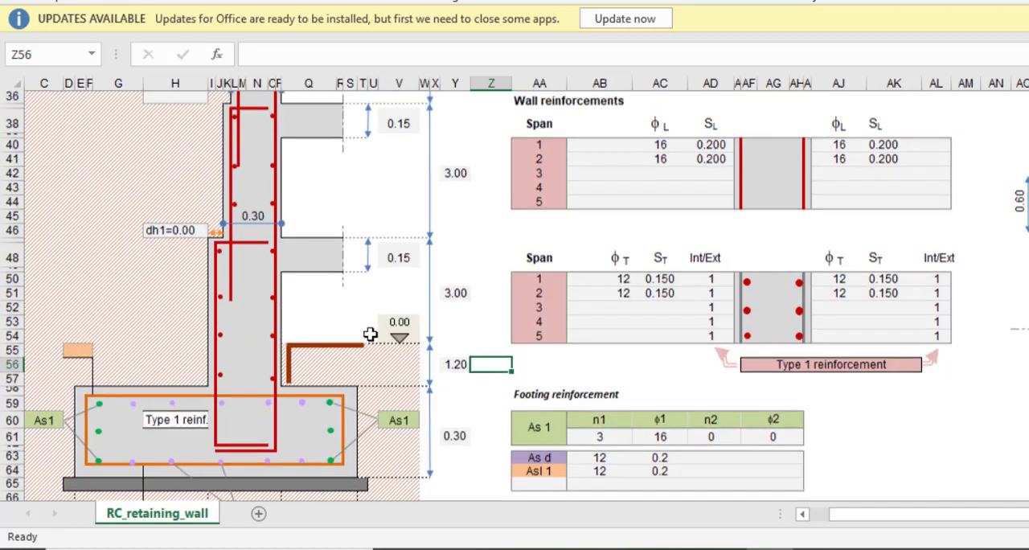
pyautogui.scroll(3, 374, 330)
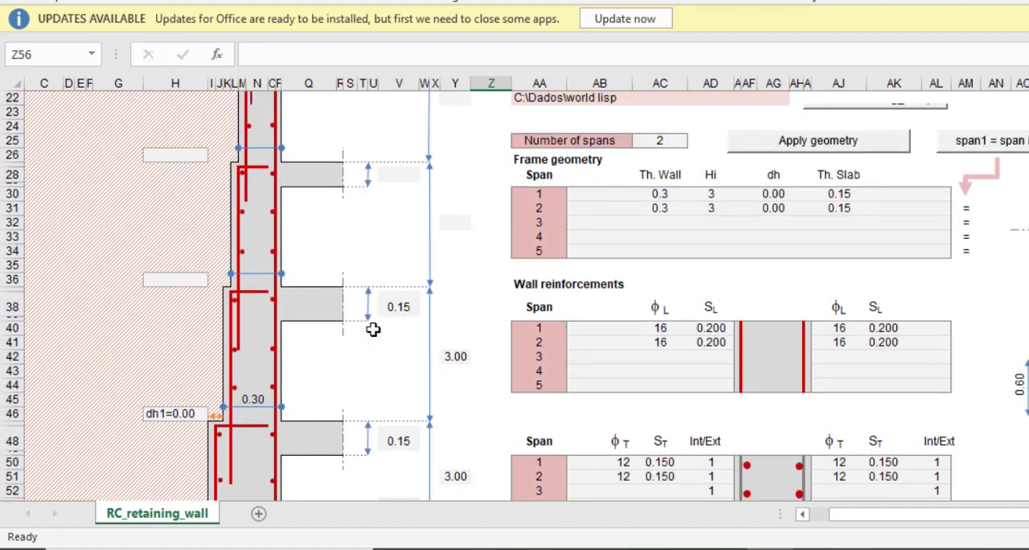
pyautogui.scroll(-2, 390, 281)
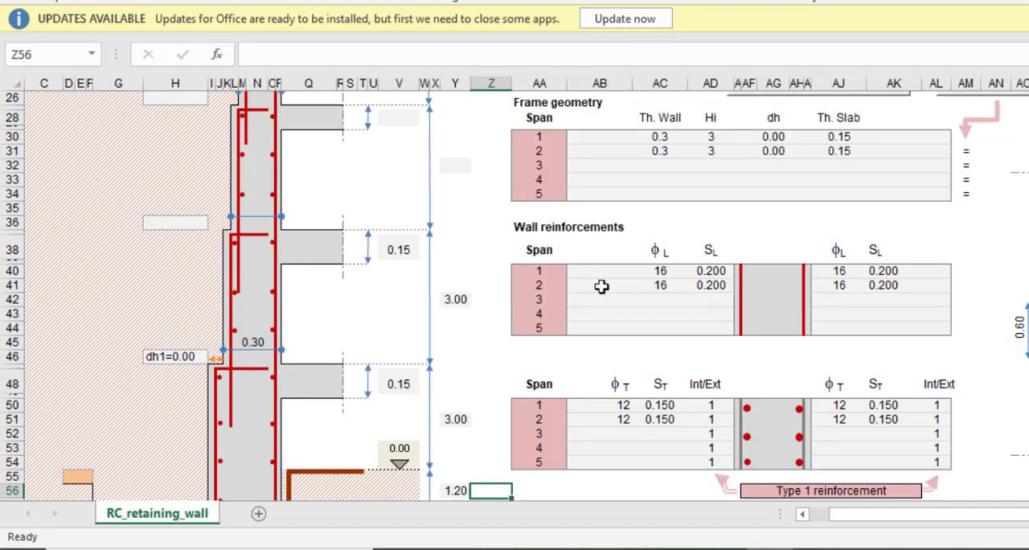
pyautogui.scroll(-2, 592, 263)
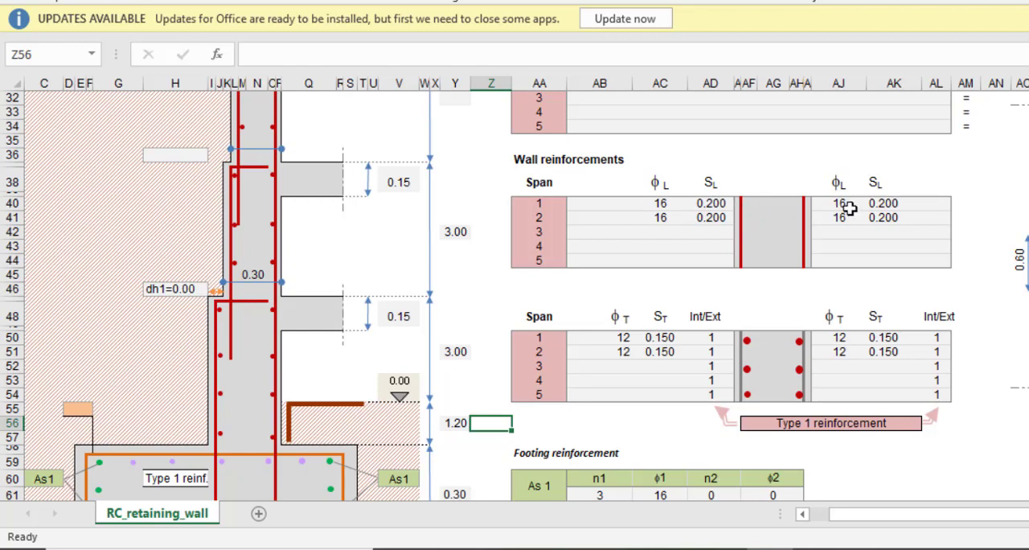
# Examine the longitudinal bar diameters and spacings for spans 1 and 2 on both wall faces in the wall reinforcements table
pyautogui.click(662, 206)
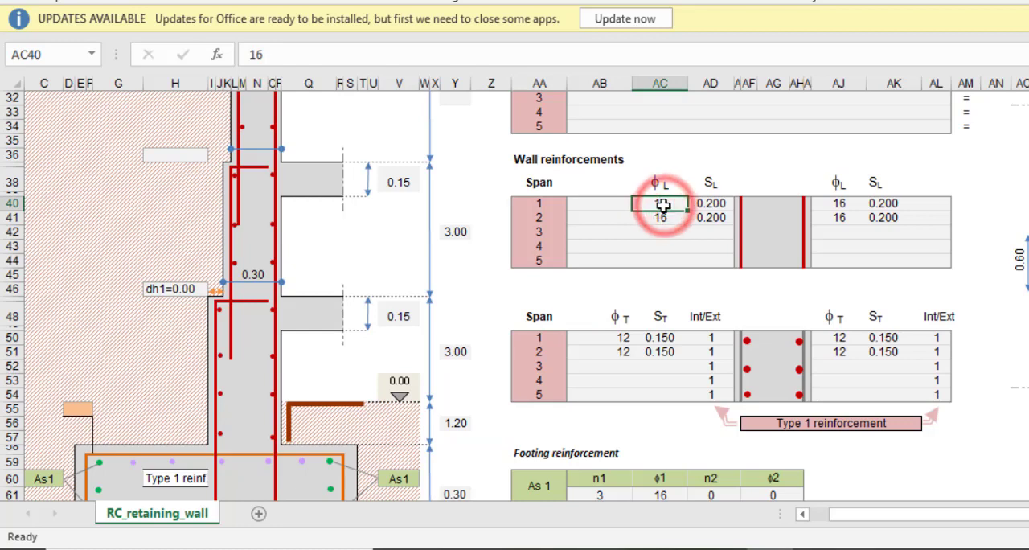
pyautogui.click(712, 206)
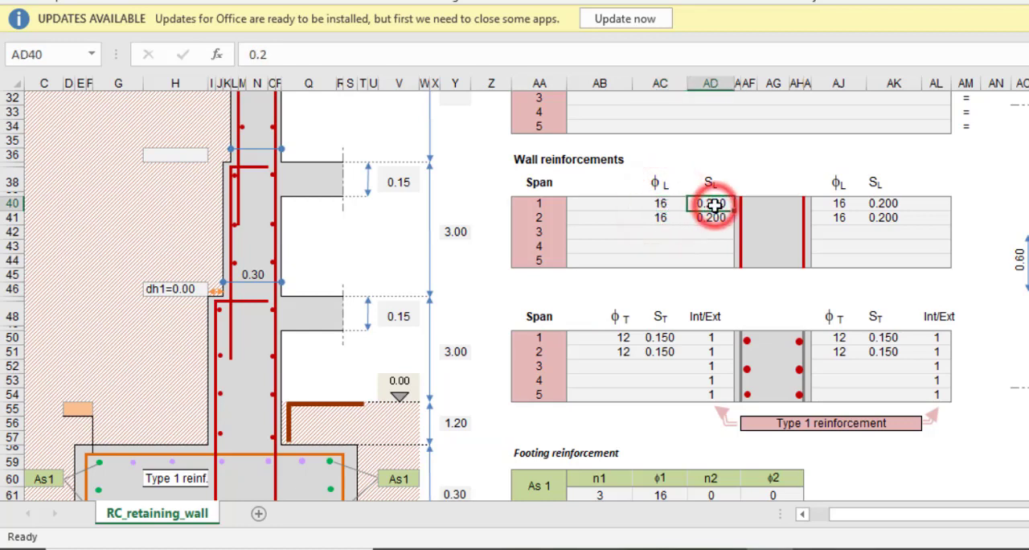
pyautogui.click(661, 204)
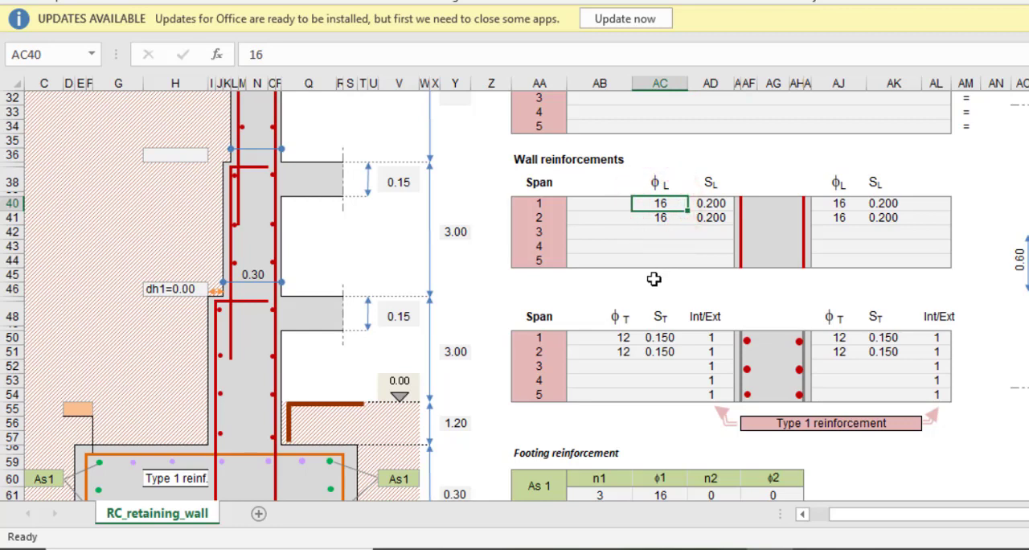
pyautogui.click(668, 218)
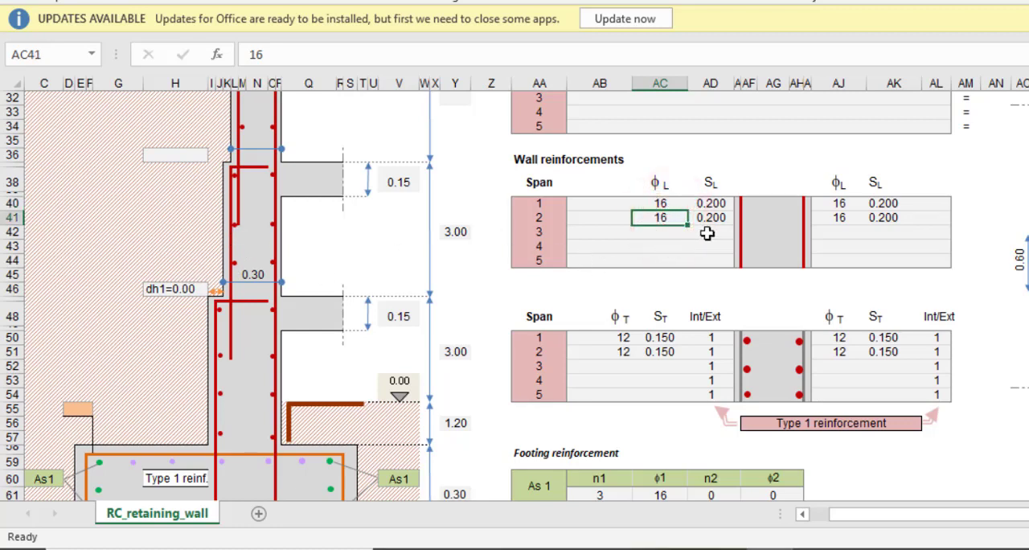
pyautogui.click(699, 205)
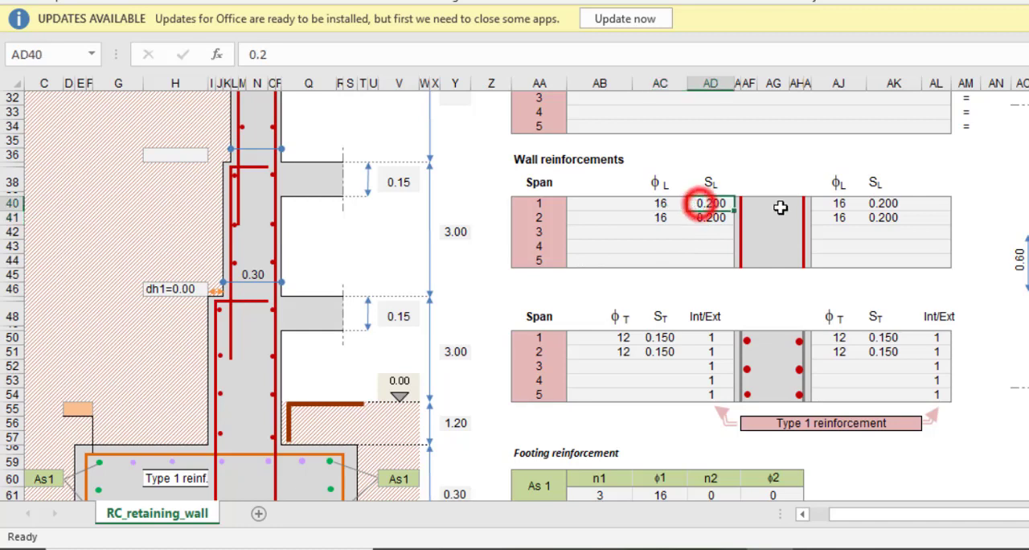
pyautogui.click(831, 210)
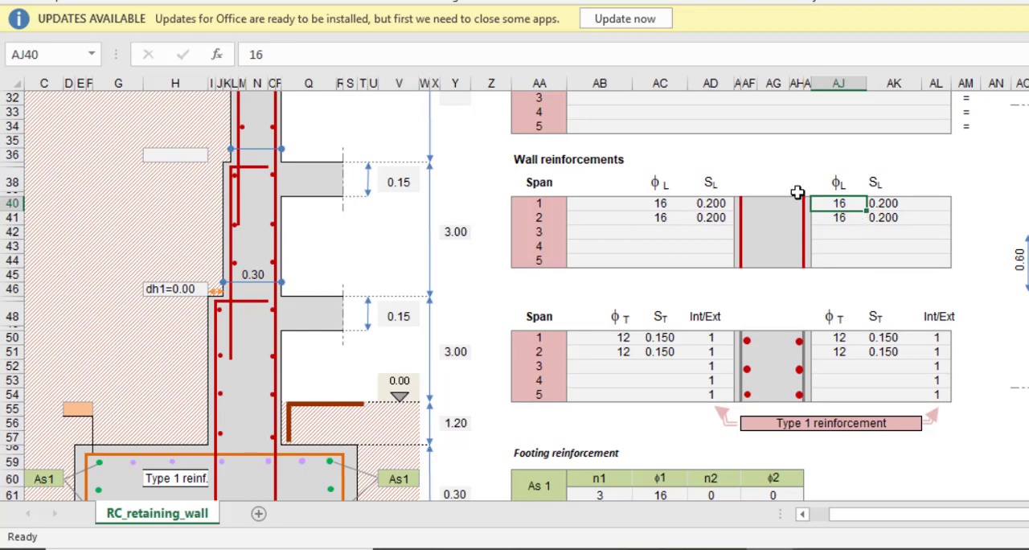
pyautogui.click(660, 211)
pyautogui.click(662, 218)
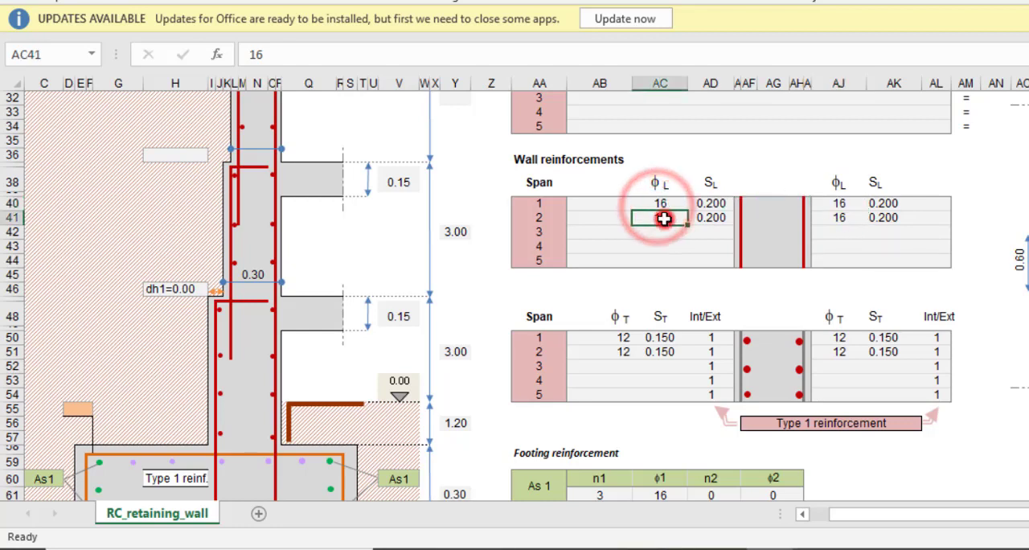
pyautogui.click(717, 204)
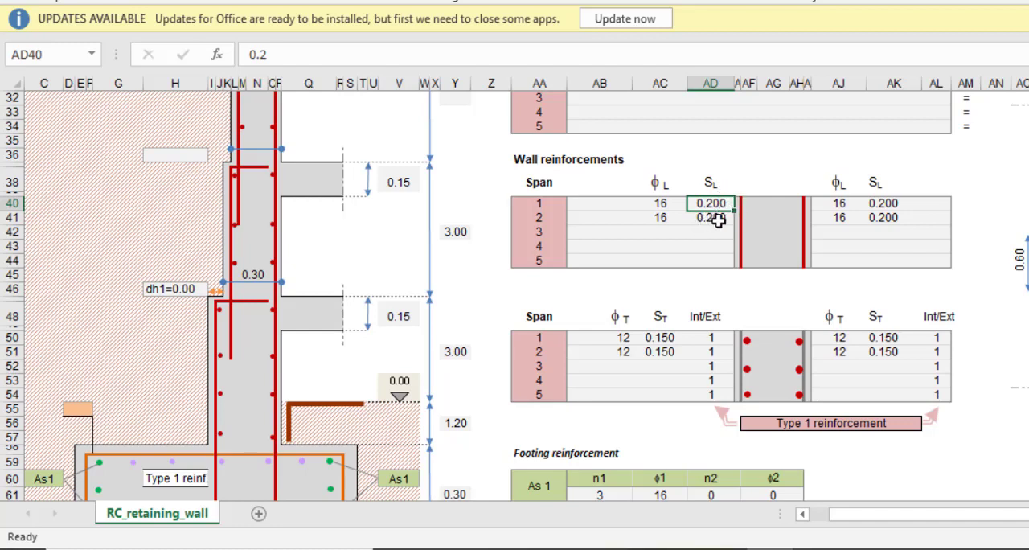
pyautogui.click(711, 217)
pyautogui.click(723, 203)
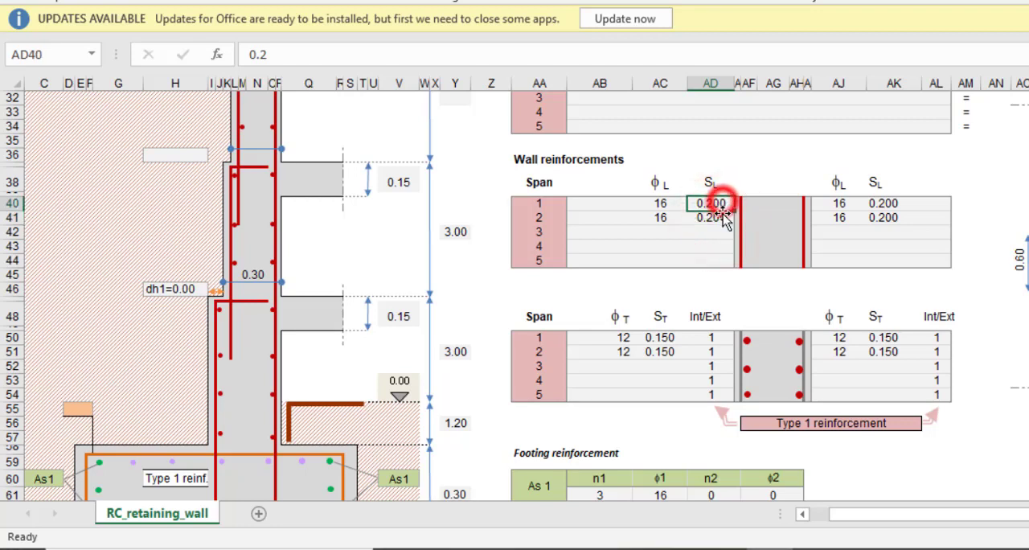
pyautogui.click(722, 217)
pyautogui.click(723, 204)
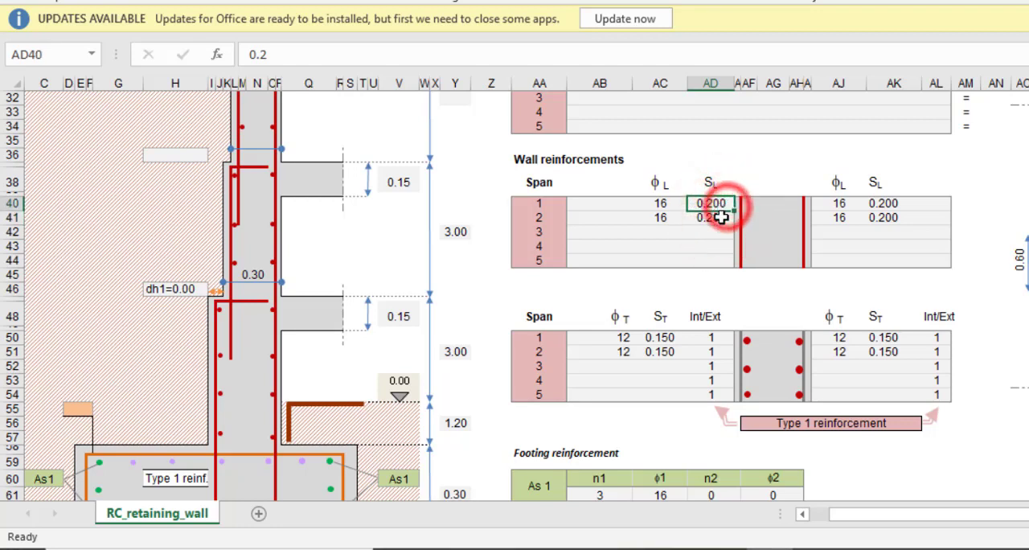
pyautogui.click(720, 217)
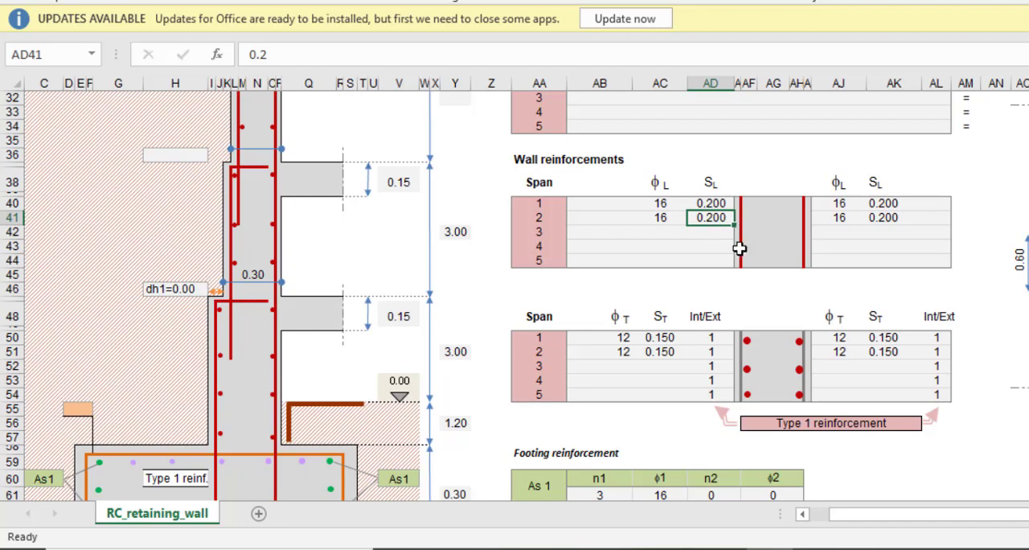
pyautogui.click(839, 215)
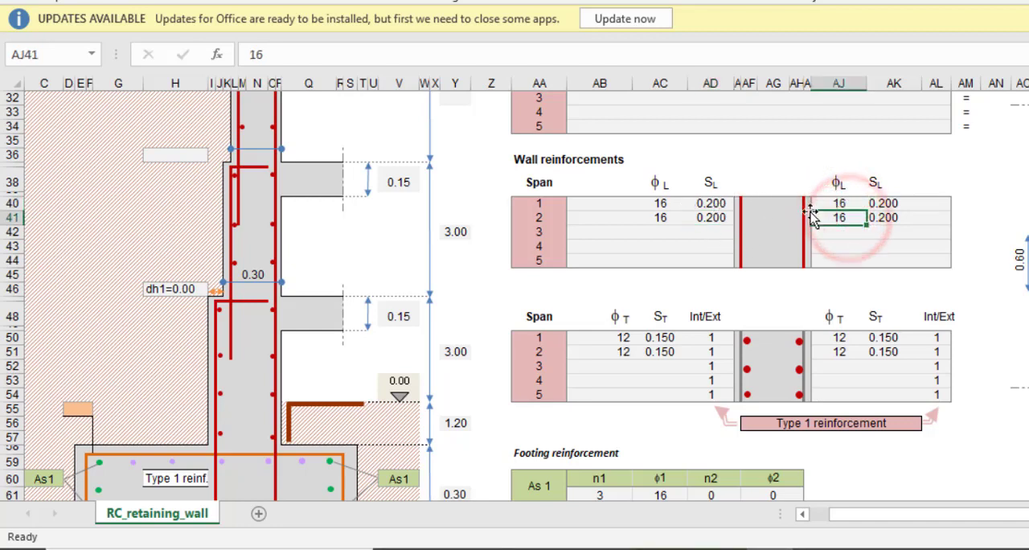
# Set the wall's transverse reinforcement layout to Type 2 reinforcement below the span table
pyautogui.scroll(-1, 673, 275)
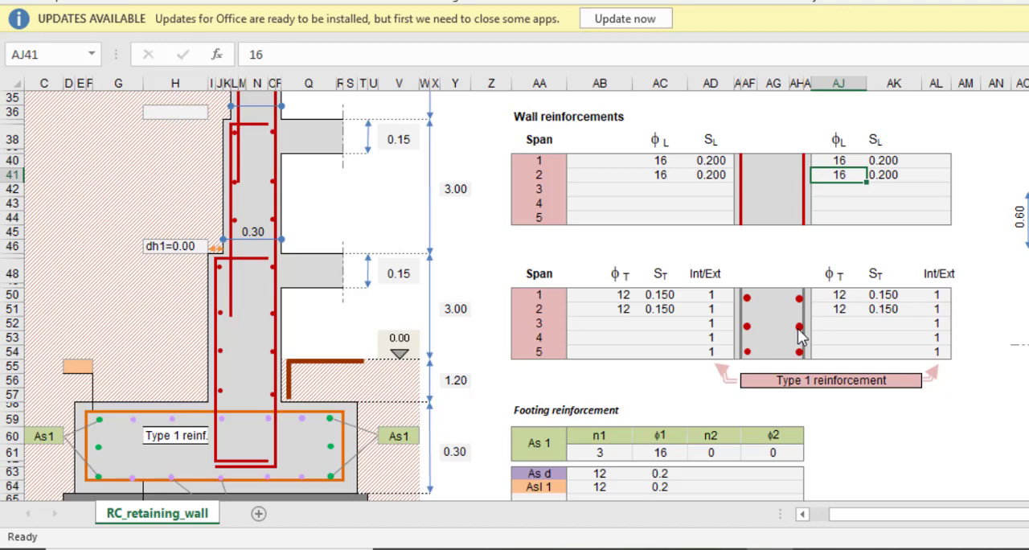
pyautogui.click(844, 385)
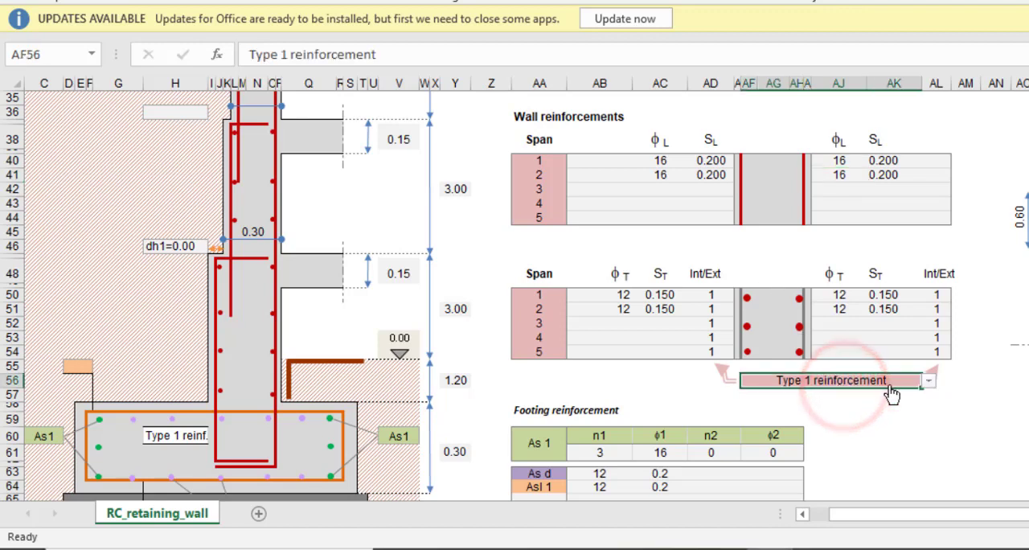
pyautogui.click(930, 383)
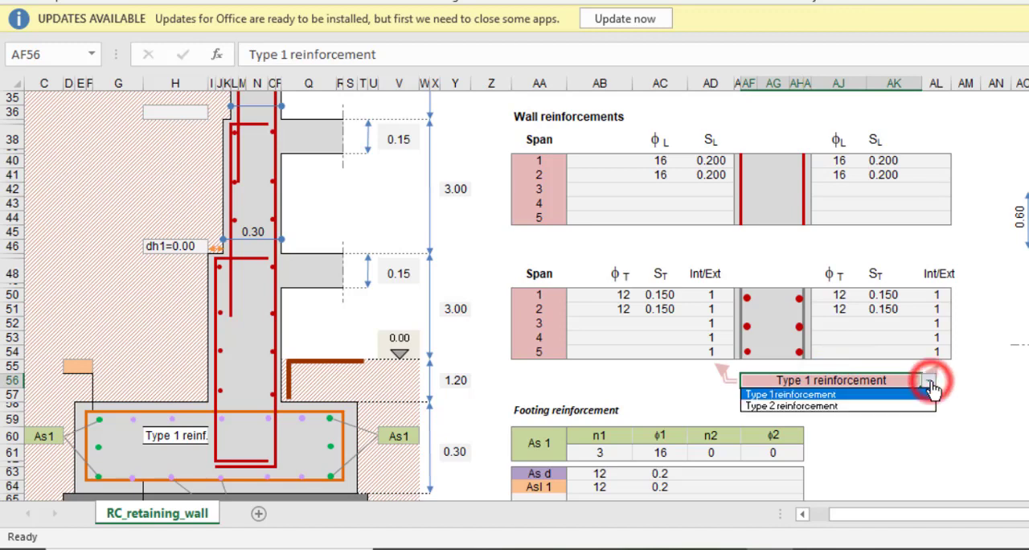
pyautogui.click(861, 406)
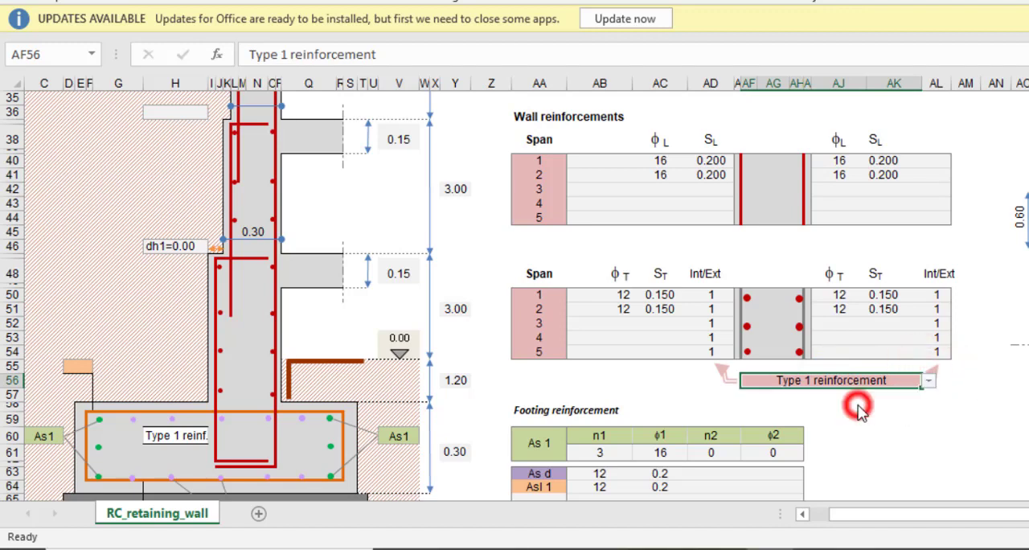
pyautogui.click(895, 404)
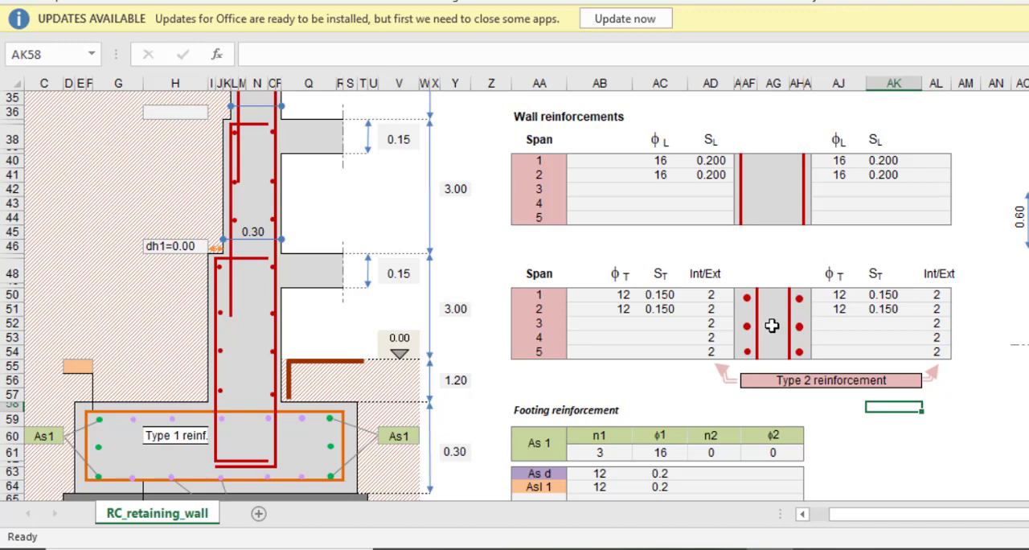
# Examine the transverse bar diameters, spacings and Int/Ext codes for spans 1 and 2 in the wall reinforcements table
pyautogui.click(623, 295)
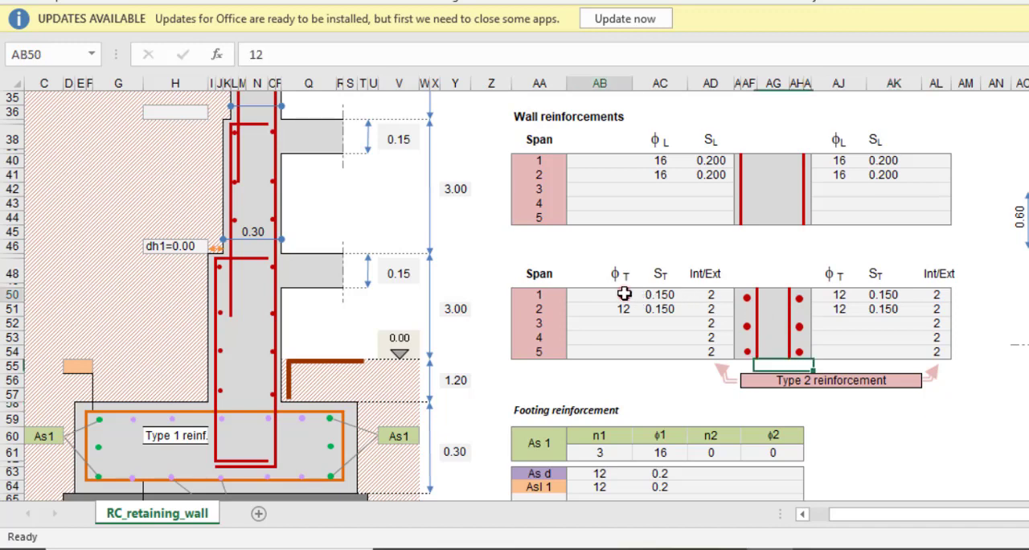
pyautogui.click(628, 310)
pyautogui.click(627, 294)
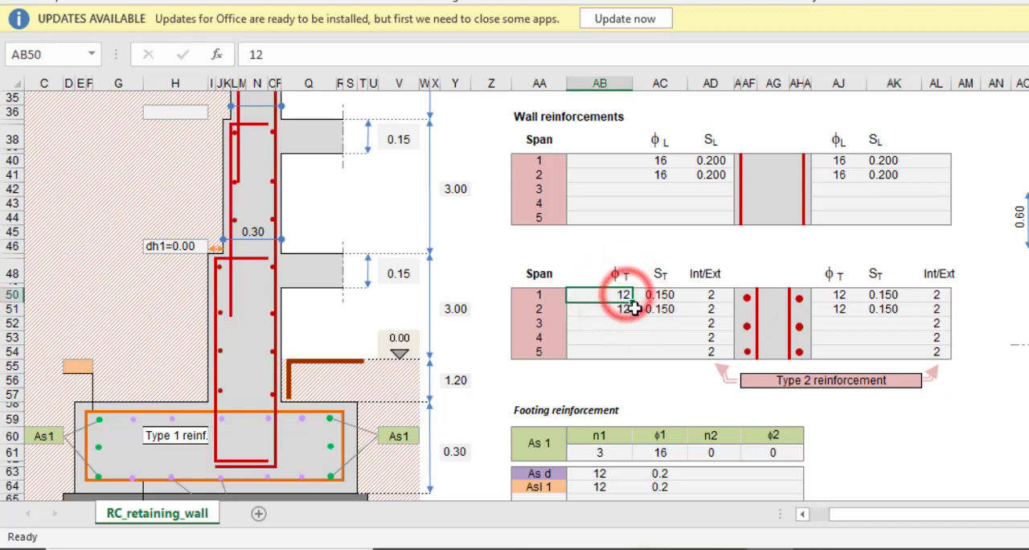
pyautogui.click(630, 310)
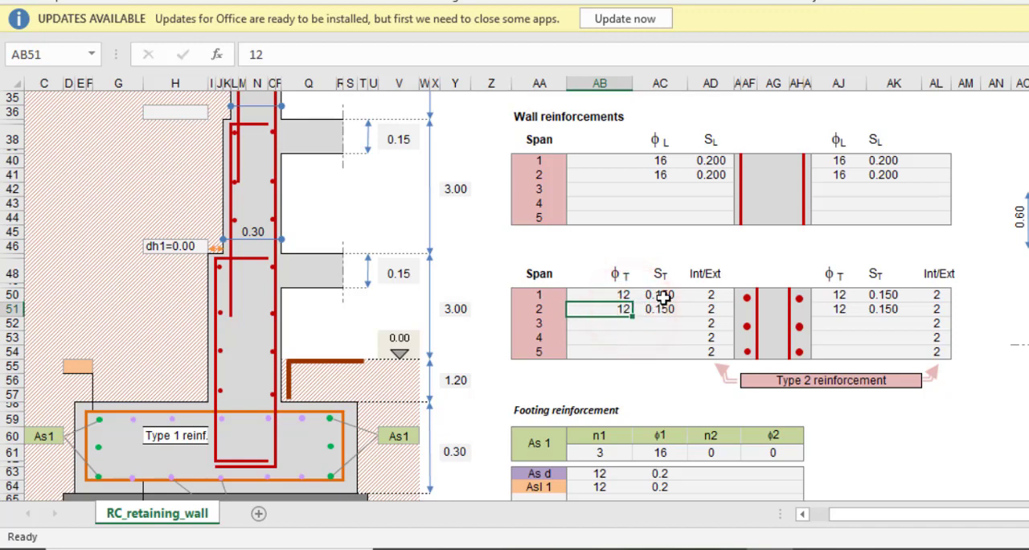
pyautogui.click(662, 296)
pyautogui.click(665, 309)
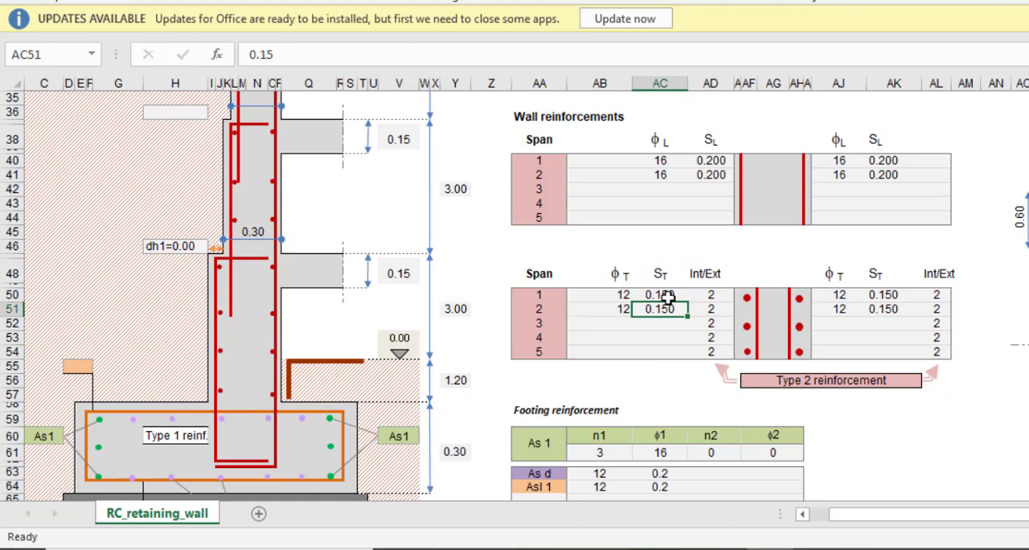
pyautogui.click(667, 296)
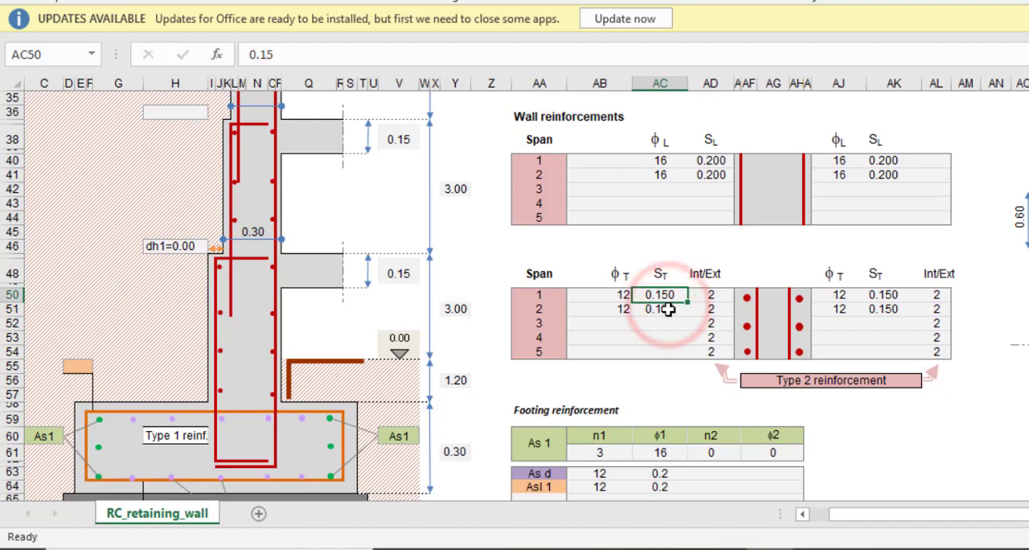
pyautogui.click(668, 309)
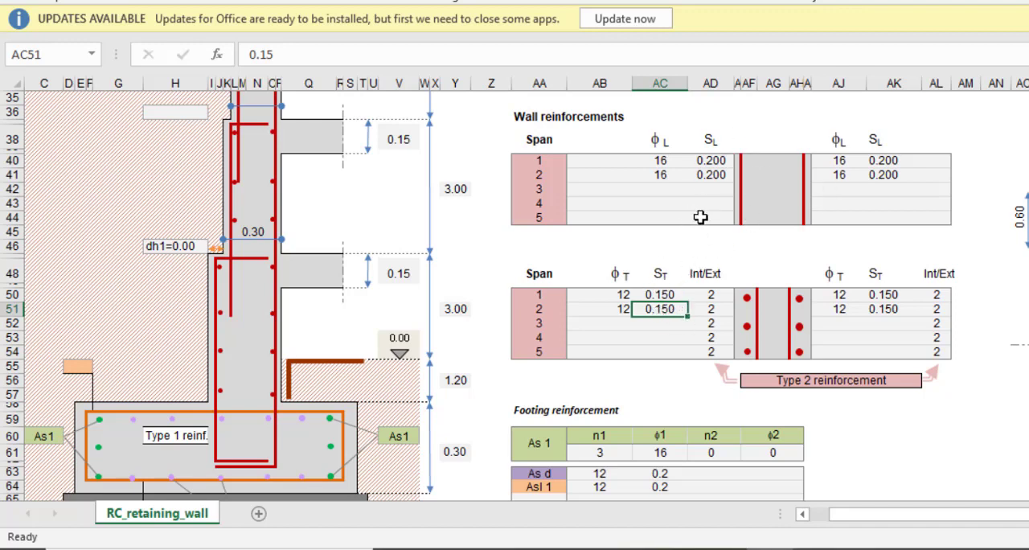
pyautogui.click(709, 160)
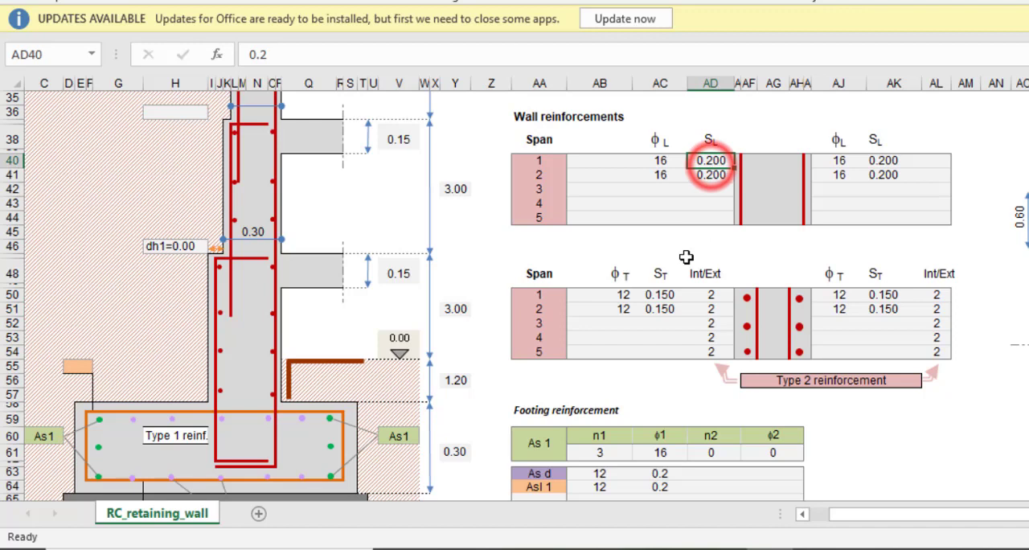
pyautogui.click(712, 294)
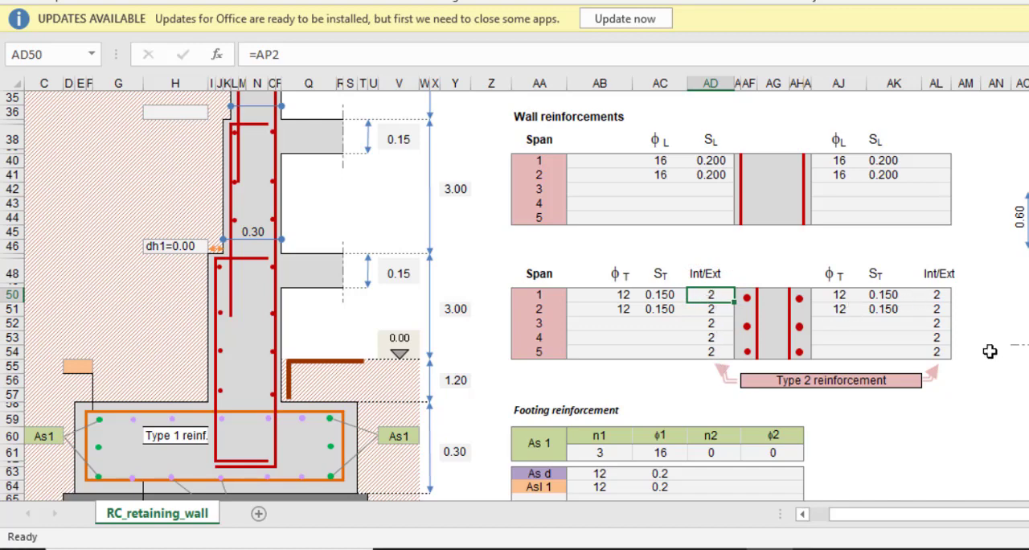
pyautogui.scroll(-2, 778, 338)
pyautogui.scroll(3, 764, 289)
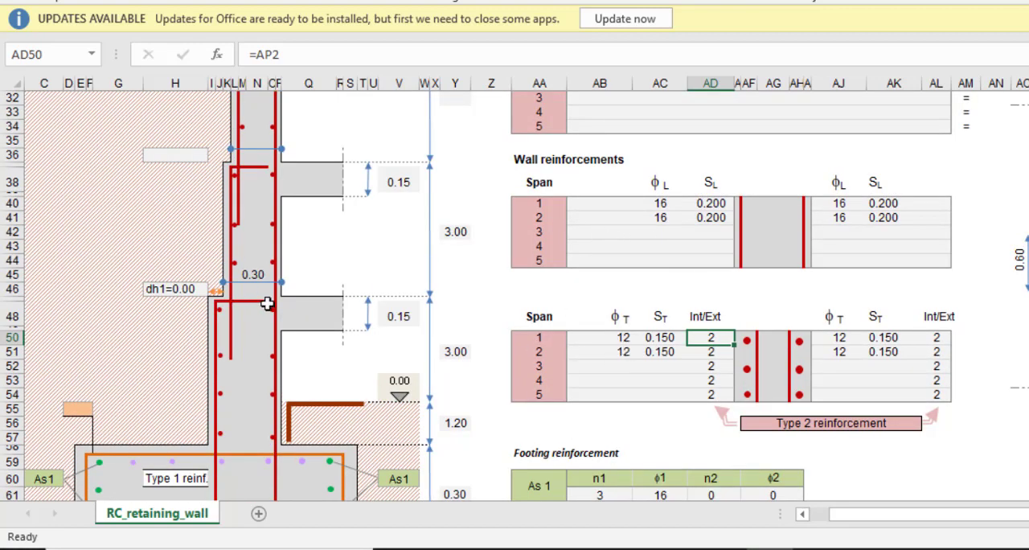
# Set the footing's reinforcement layout to Type 2 reinf. in the wall diagram
pyautogui.scroll(-2, 670, 288)
pyautogui.scroll(-2, 640, 409)
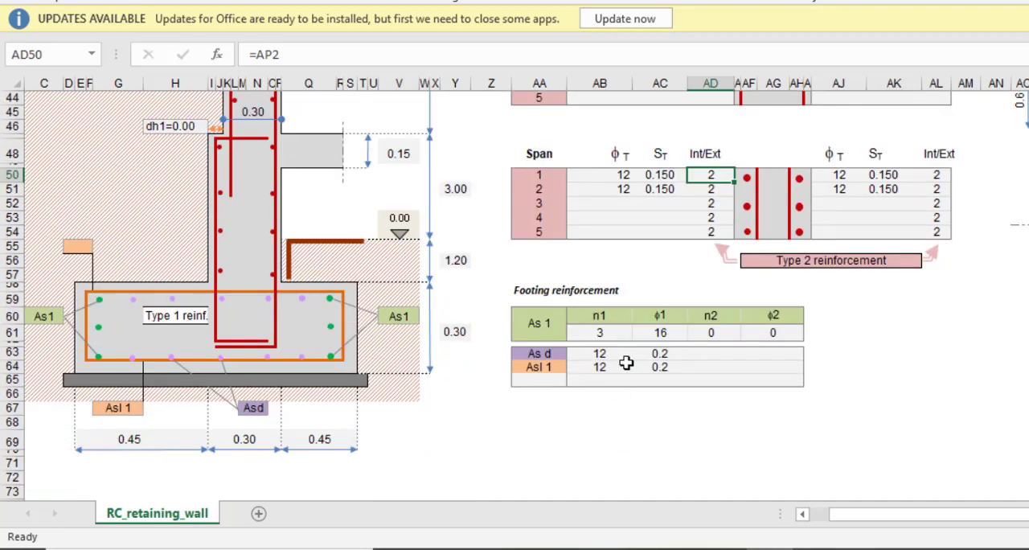
pyautogui.click(408, 438)
pyautogui.click(175, 317)
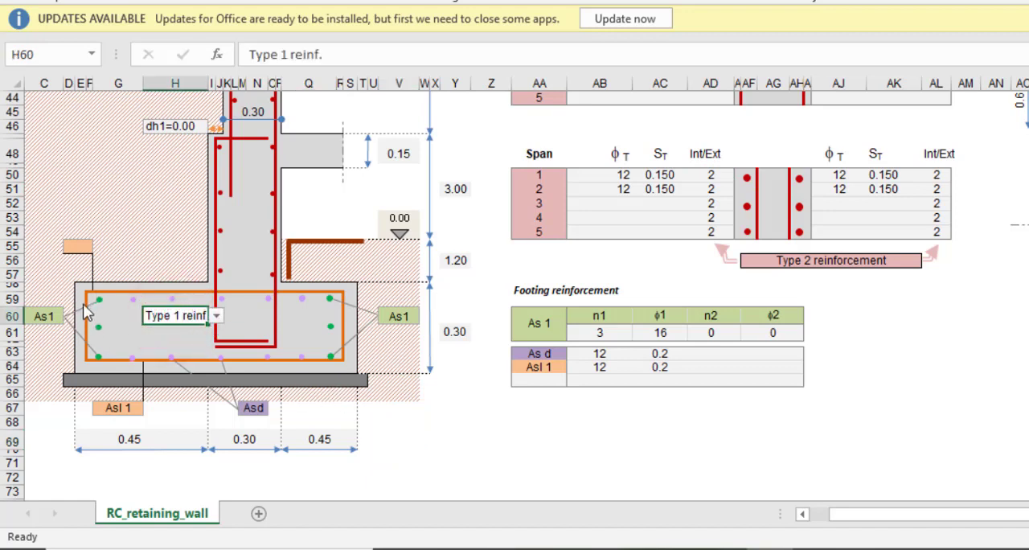
pyautogui.click(216, 316)
pyautogui.click(201, 341)
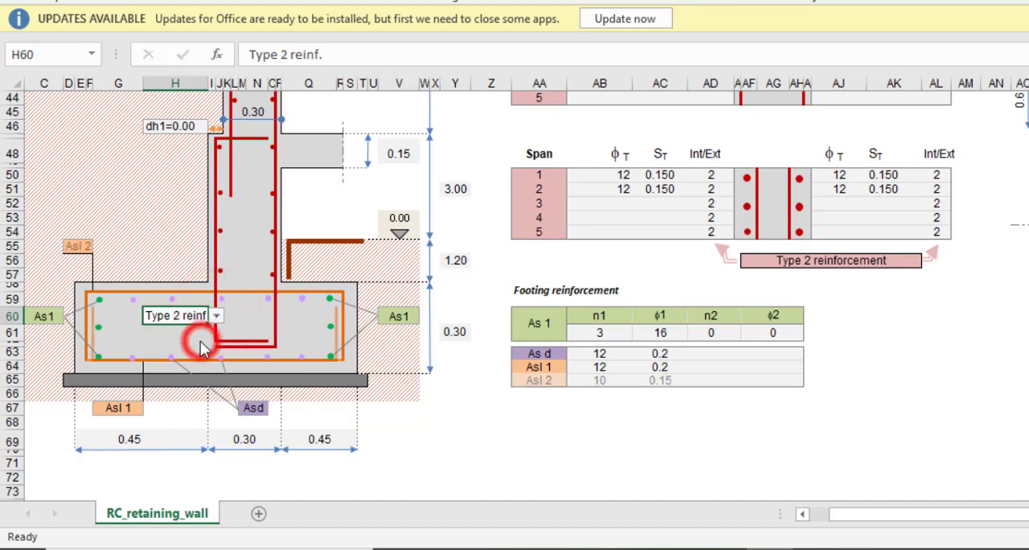
pyautogui.click(402, 434)
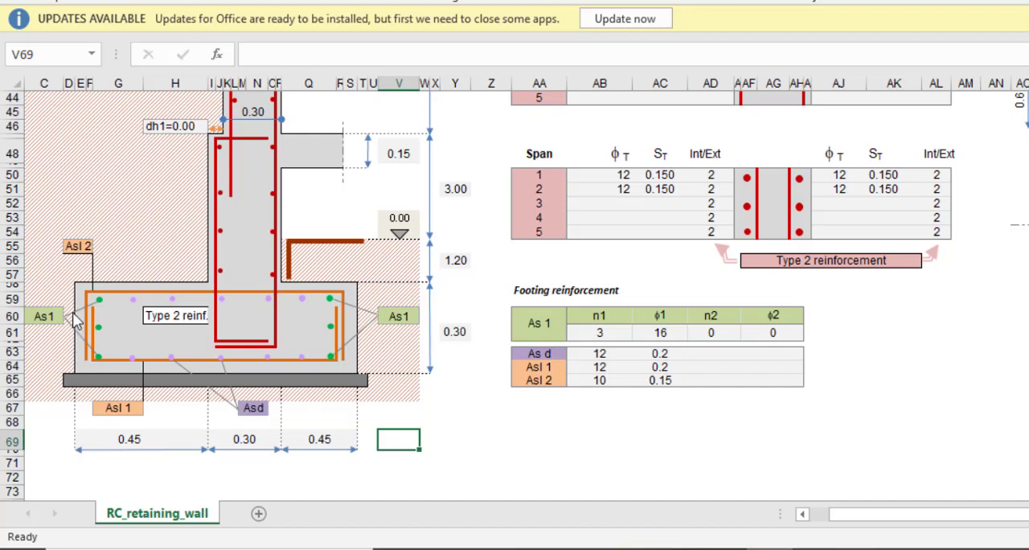
# Switch the footing's reinforcement layout to Type 1 reinf. and back to Type 2 reinf. to compare both arrangements
pyautogui.click(189, 313)
pyautogui.click(217, 316)
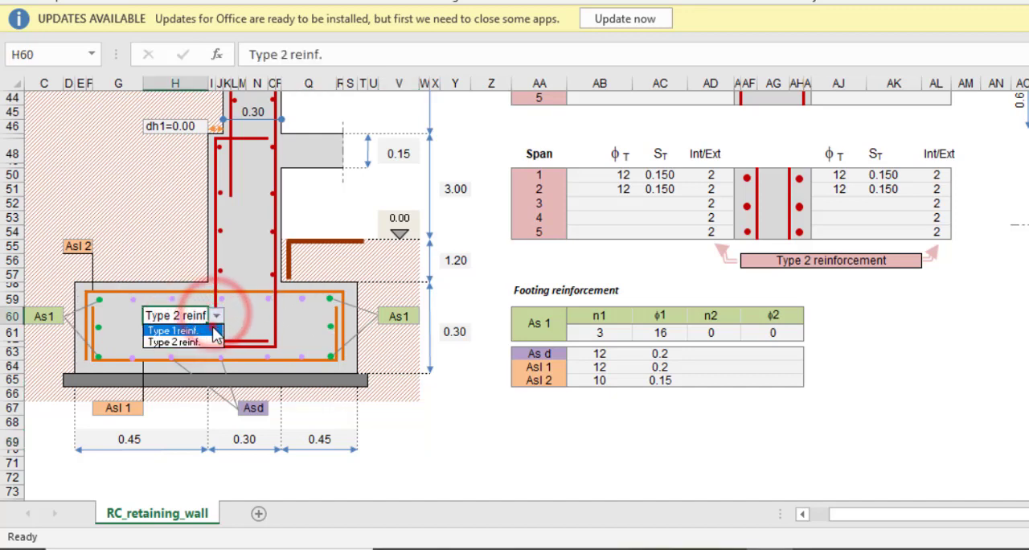
pyautogui.click(172, 331)
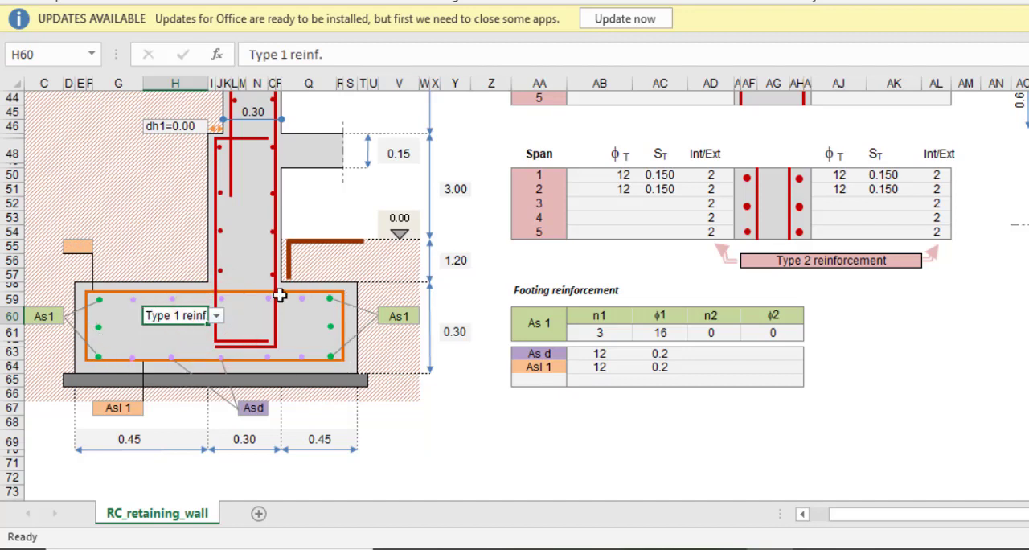
pyautogui.click(216, 315)
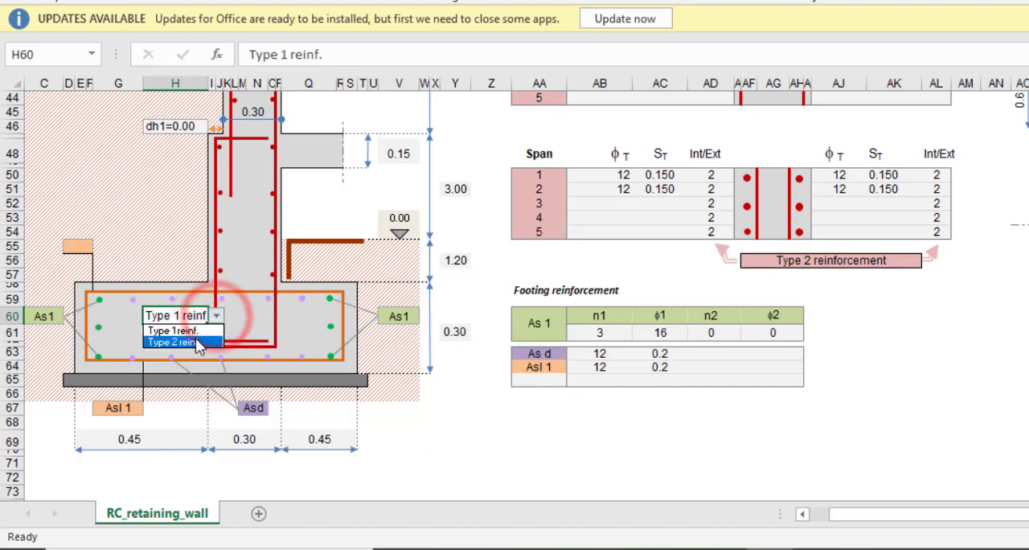
pyautogui.click(195, 341)
pyautogui.click(442, 408)
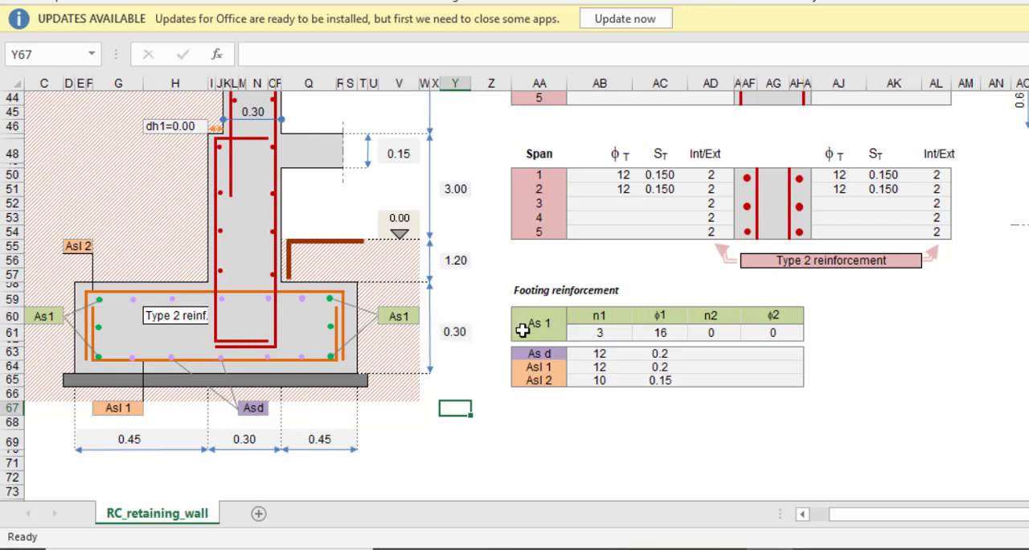
# Set the number of As 1 bars (n1) to 2 in the footing reinforcement table
pyautogui.click(604, 333)
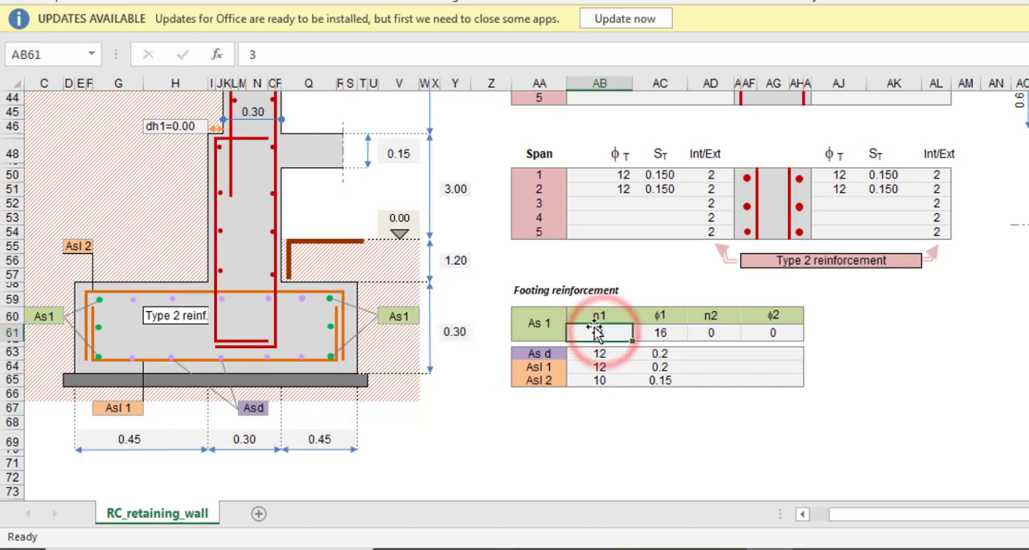
pyautogui.write('2')
pyautogui.click(888, 369)
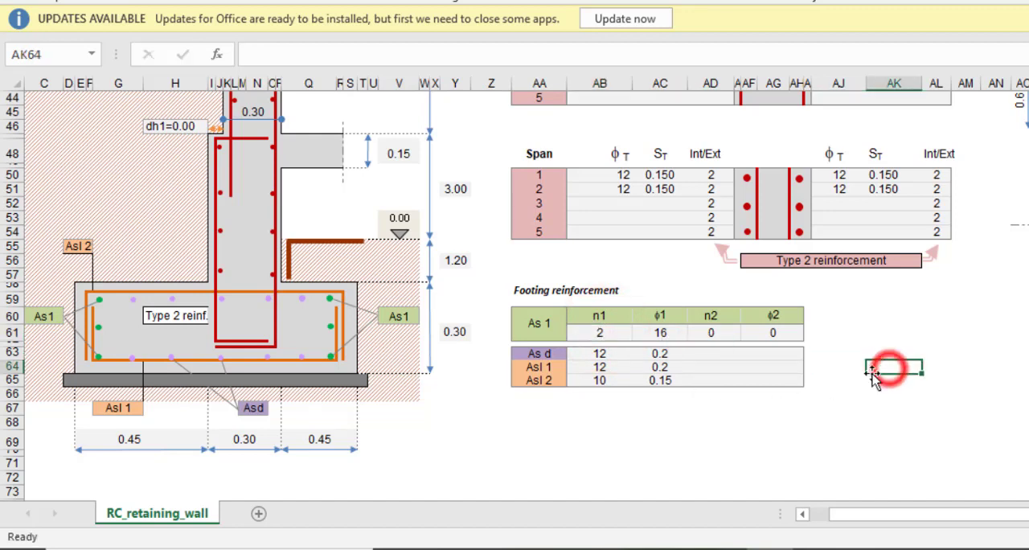
pyautogui.click(666, 332)
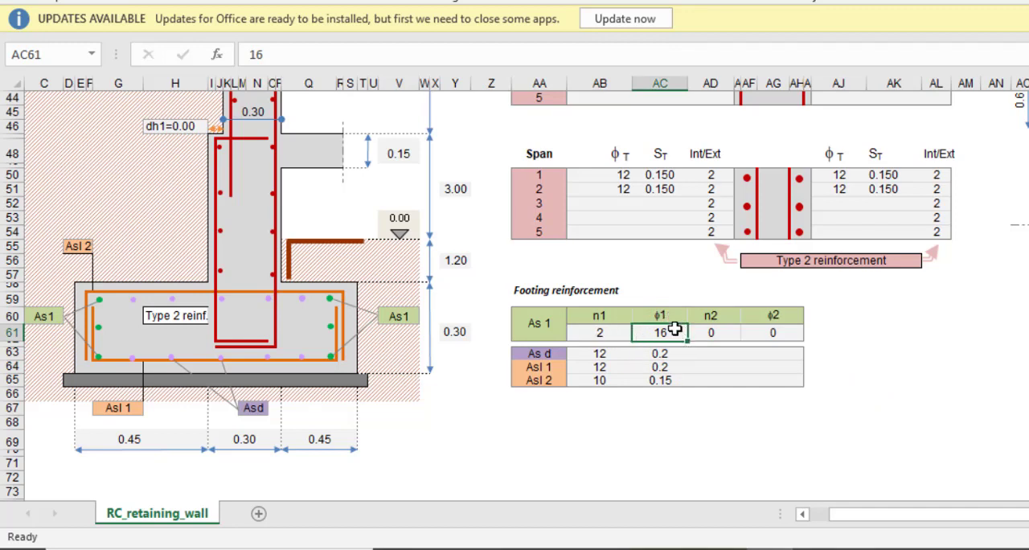
pyautogui.click(772, 332)
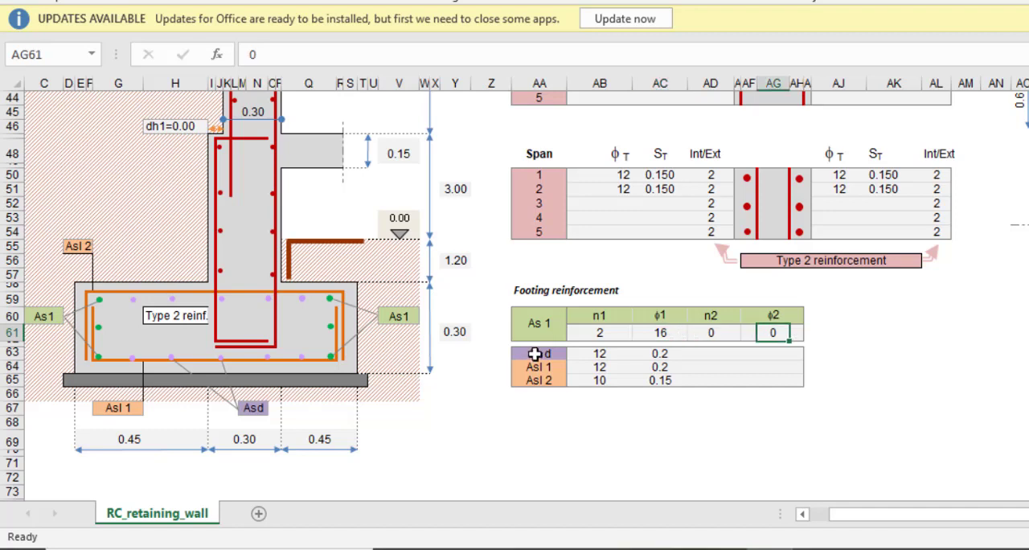
# Set the As d bar diameter to 16 in the footing reinforcement table
pyautogui.click(535, 354)
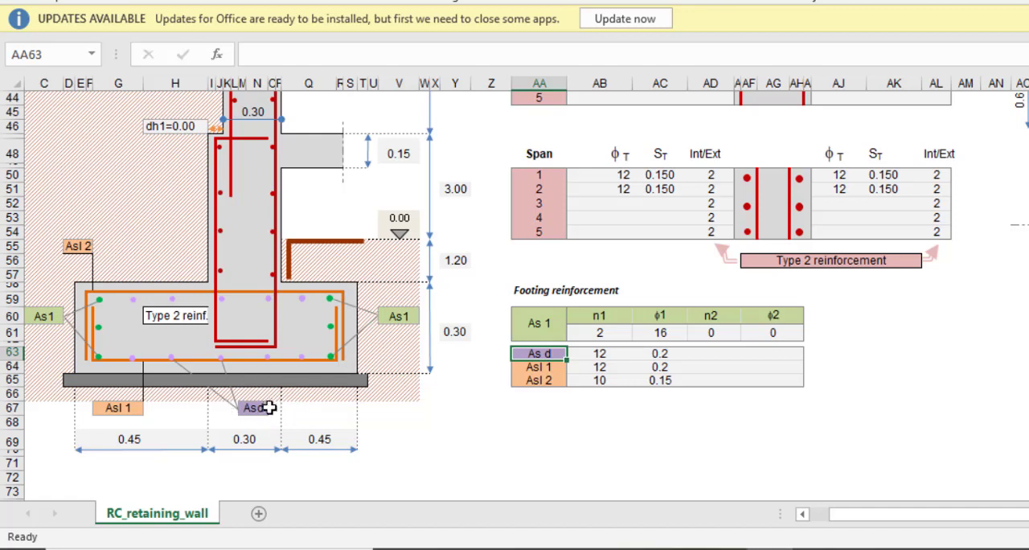
pyautogui.click(599, 357)
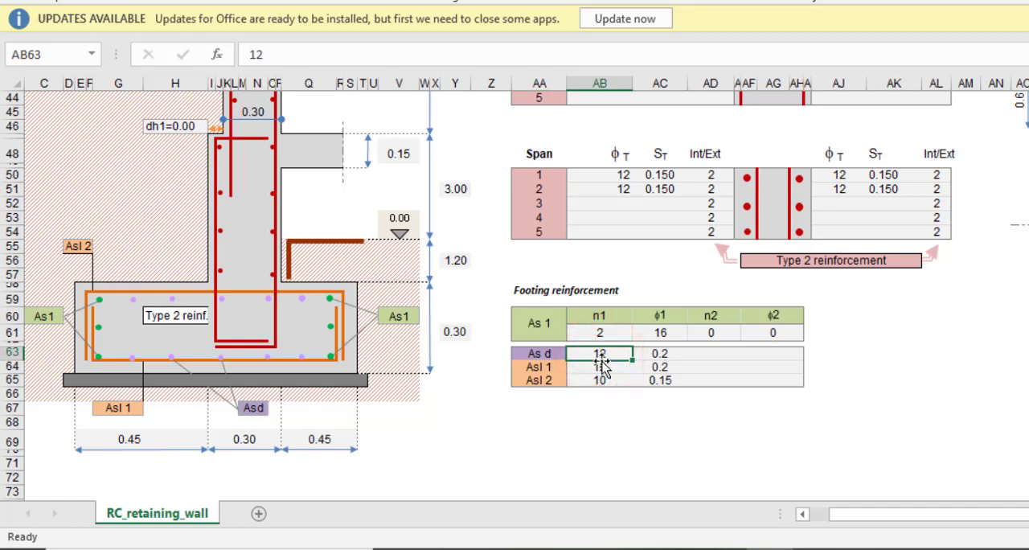
pyautogui.write('16')
pyautogui.click(625, 417)
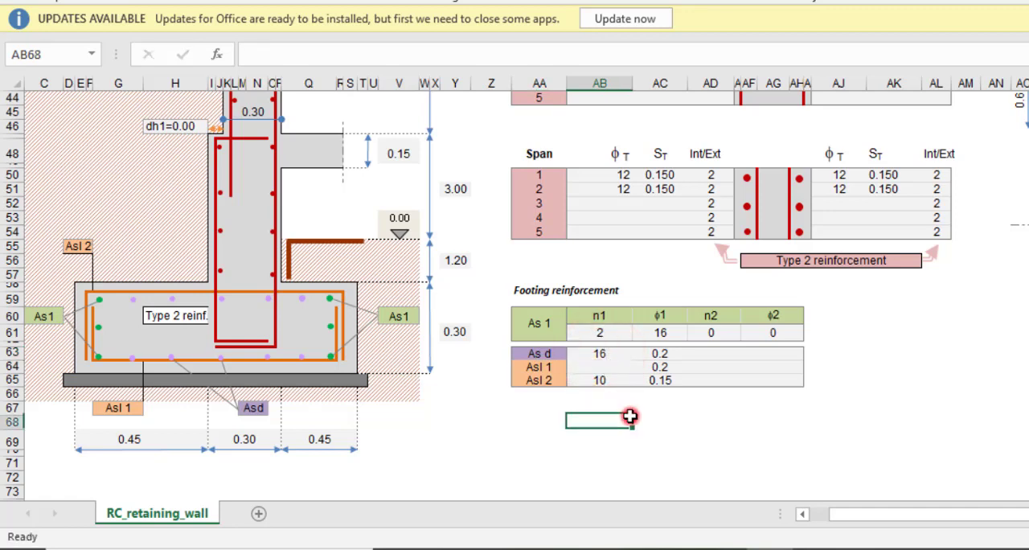
pyautogui.click(660, 355)
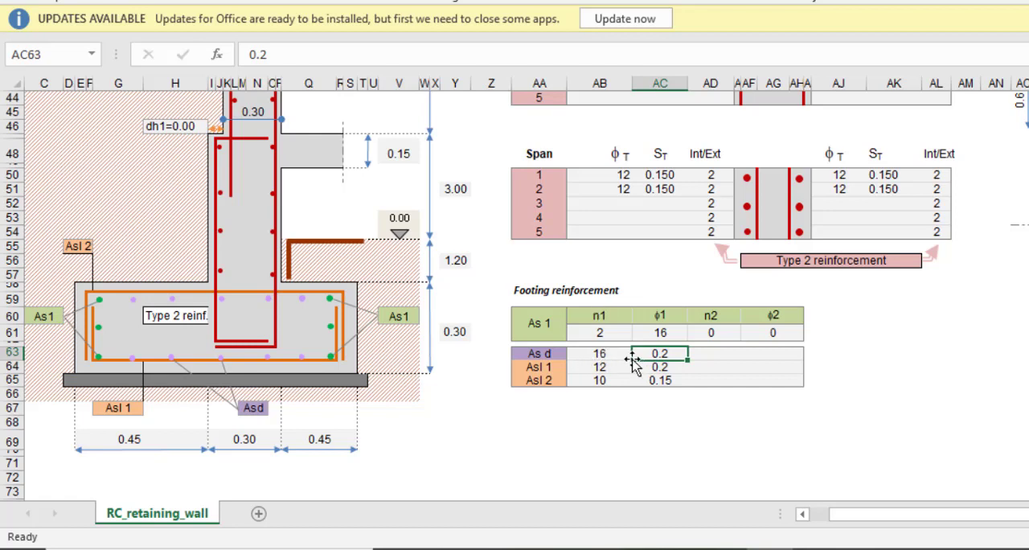
# Set the As 1 bar diameter ϕ1 and the As d bar diameter to 12 in the footing reinforcement table
pyautogui.click(659, 333)
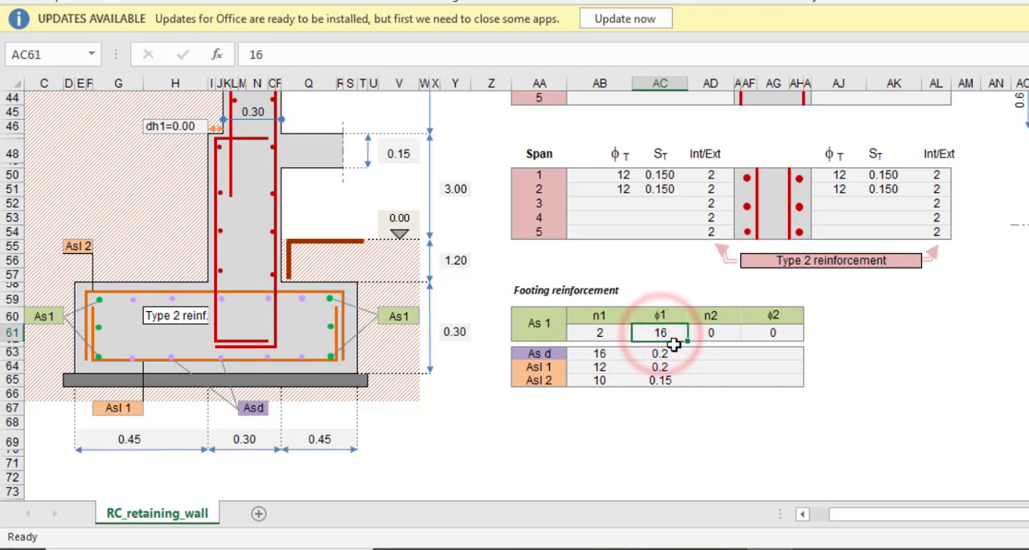
pyautogui.write('12')
pyautogui.click(604, 353)
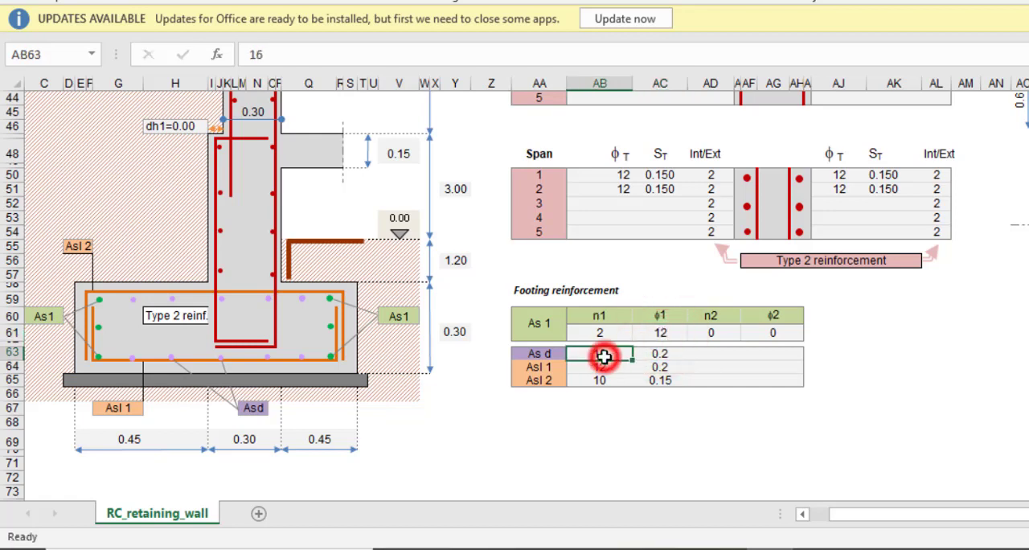
pyautogui.write('12')
pyautogui.click(601, 370)
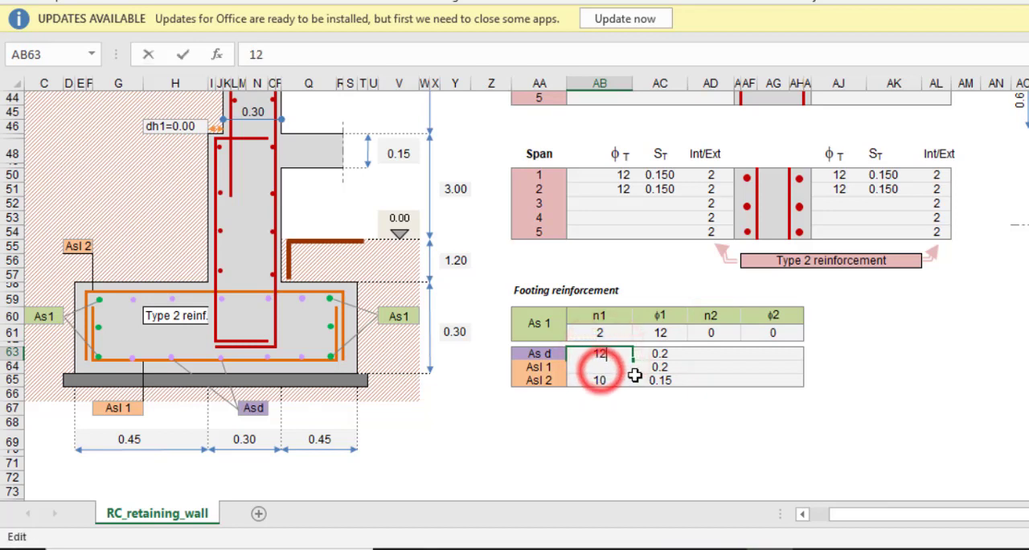
pyautogui.click(676, 355)
# Set the Asl 1 bar diameter to 16 in the footing reinforcement table
pyautogui.click(609, 371)
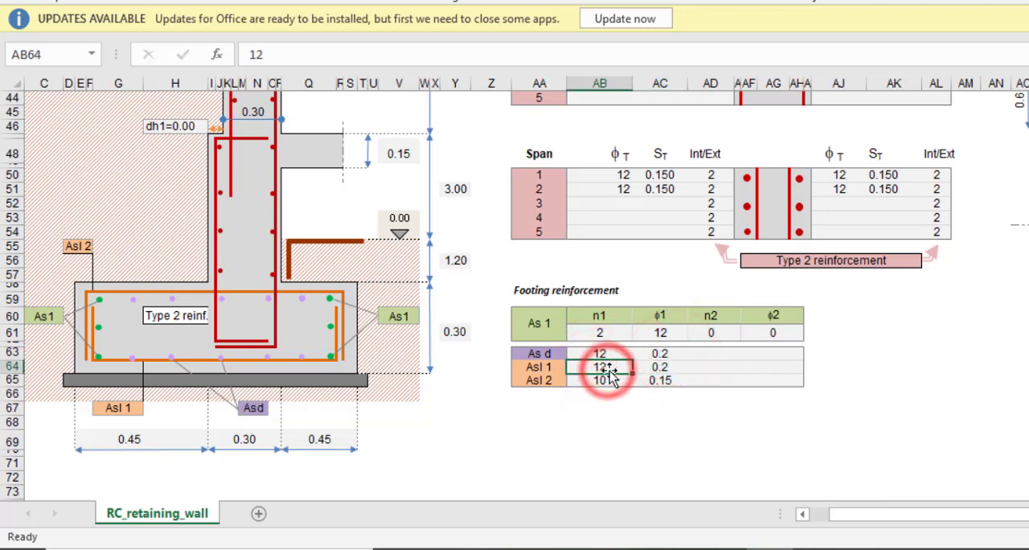
pyautogui.write('16')
pyautogui.click(698, 369)
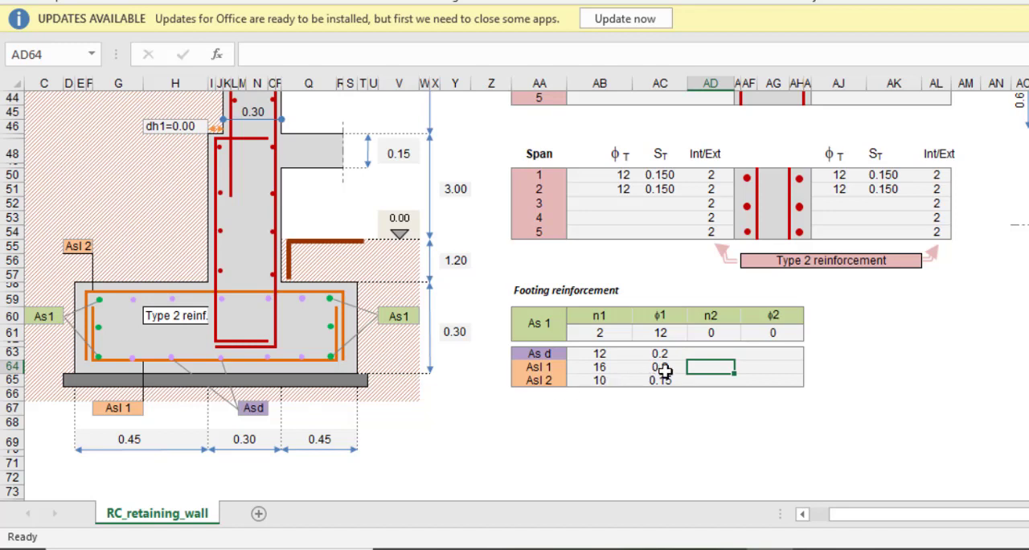
# Set the Asl 2 bar diameter to 16 in the footing reinforcement table
pyautogui.click(603, 380)
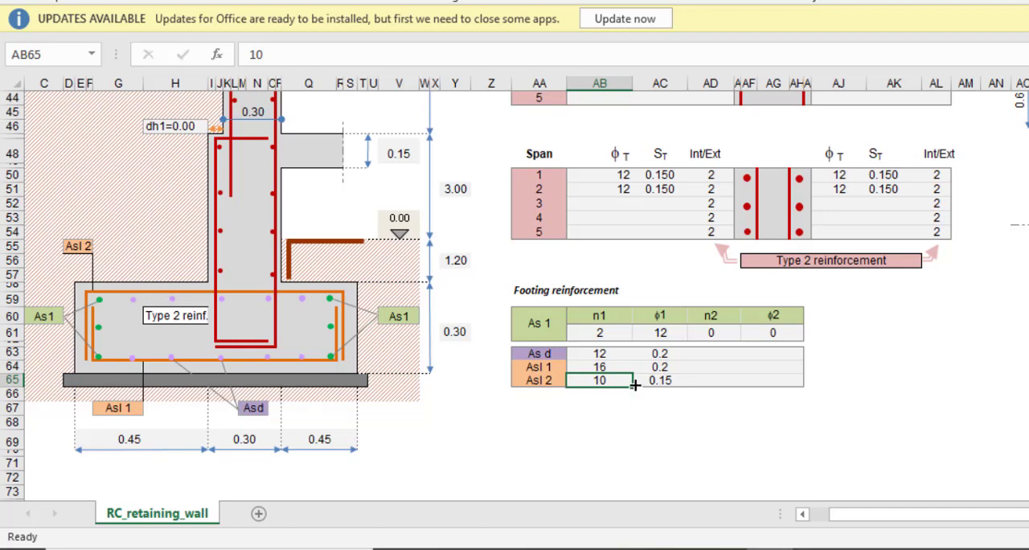
pyautogui.write('1')
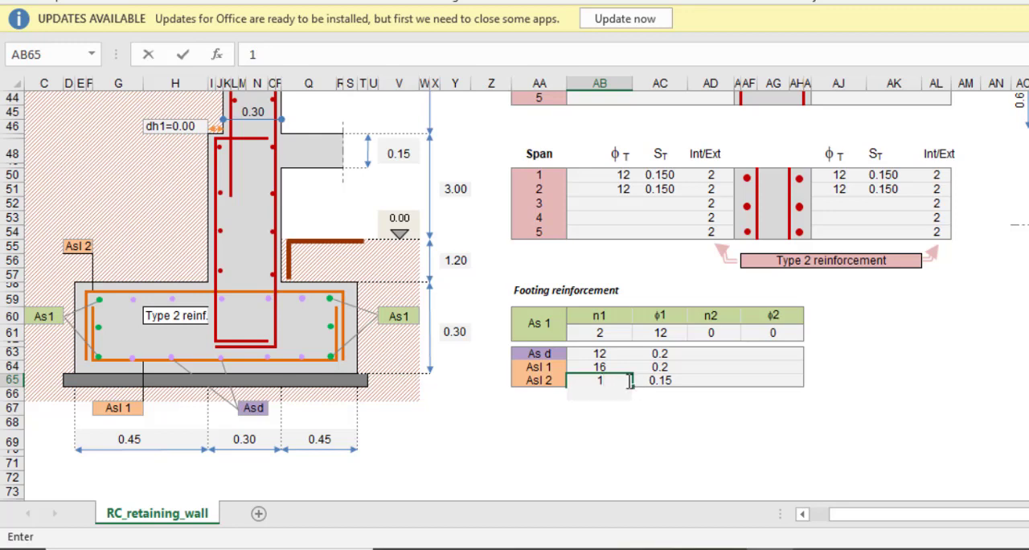
pyautogui.click(683, 413)
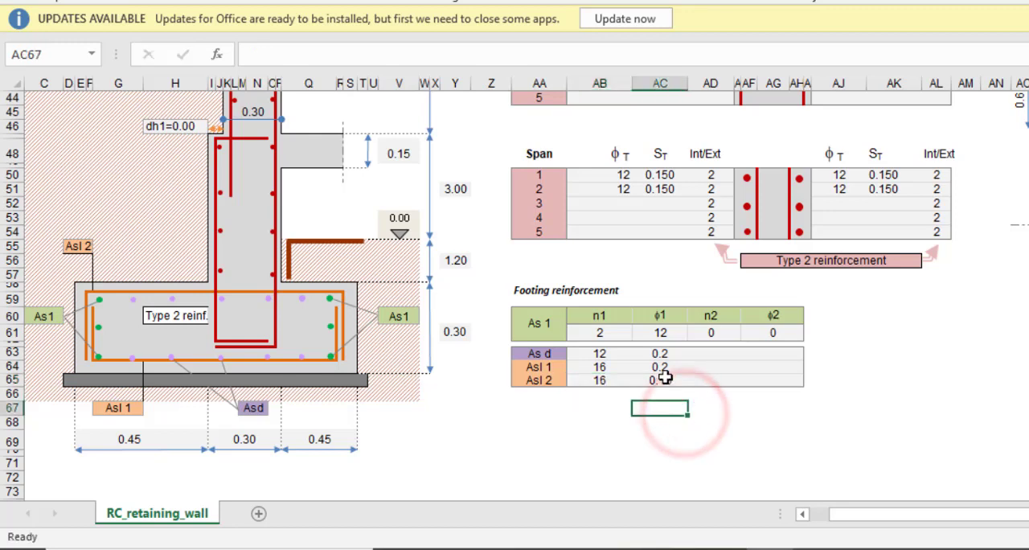
# Set the bar spacing to 0.15 for Asl 1 and 0.2 for Asl 2 in the footing reinforcement table
pyautogui.click(662, 366)
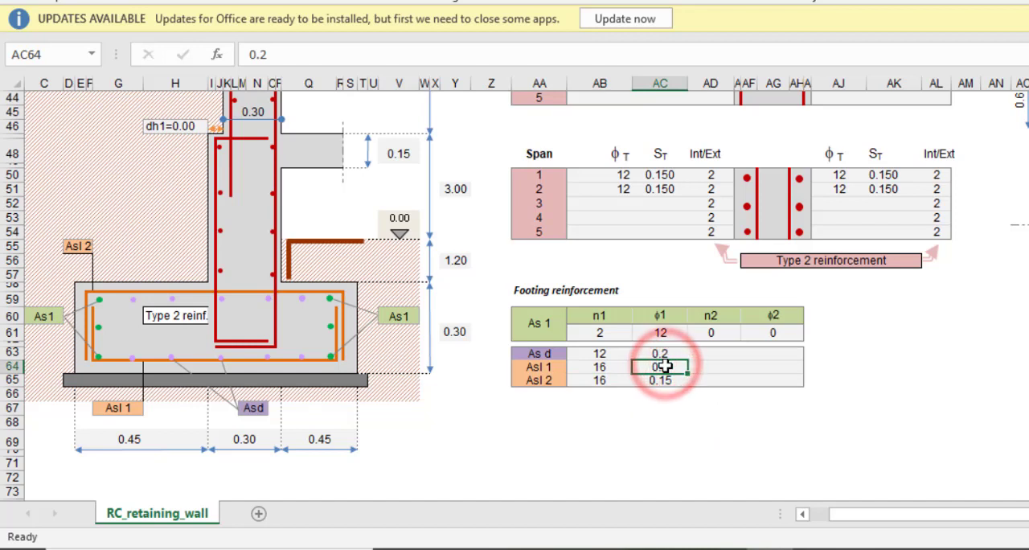
pyautogui.write('0.')
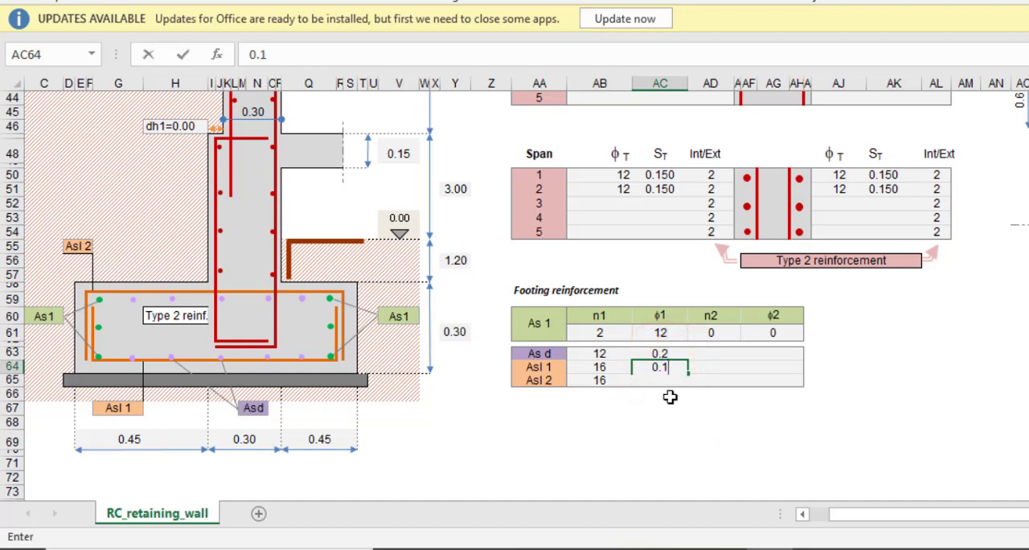
pyautogui.click(660, 421)
pyautogui.click(664, 384)
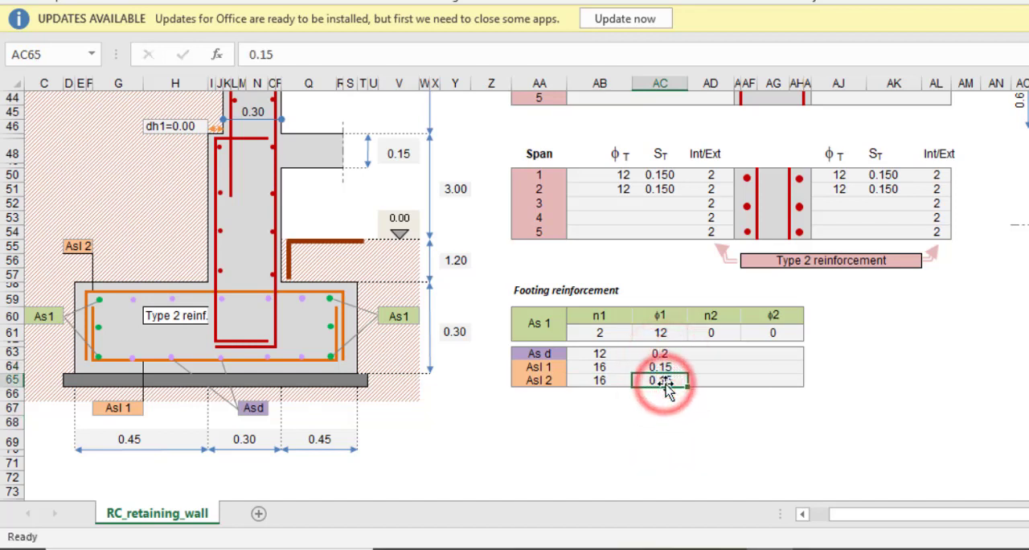
pyautogui.write('0')
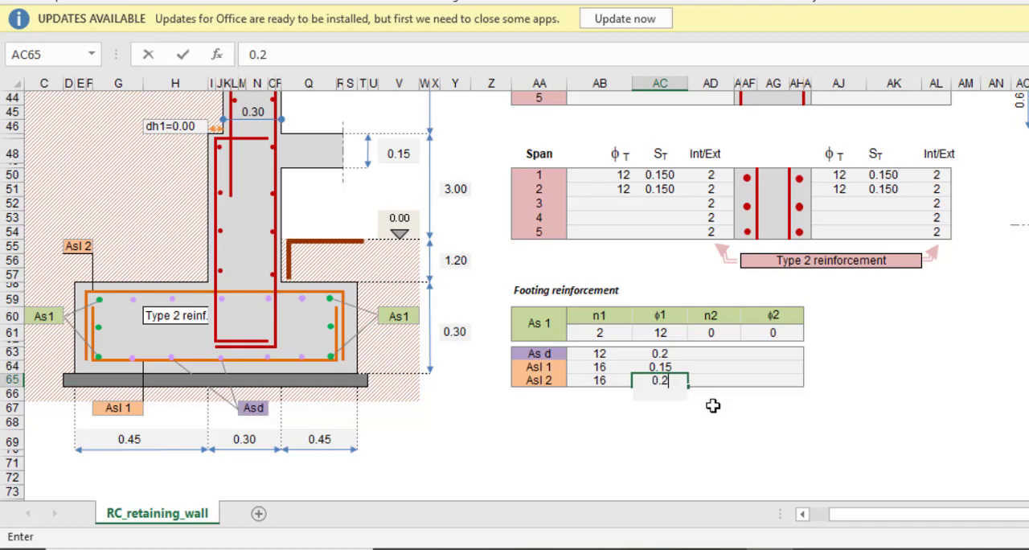
pyautogui.click(712, 407)
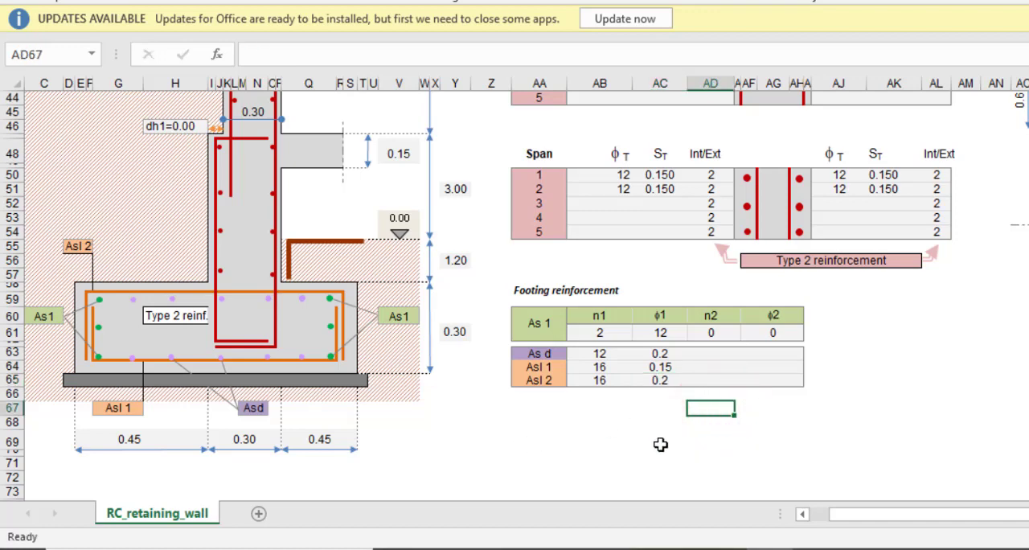
# Save the wall data to the retaining_wall.prn file in the C:\Dados\world lisp folder
pyautogui.scroll(9, 705, 441)
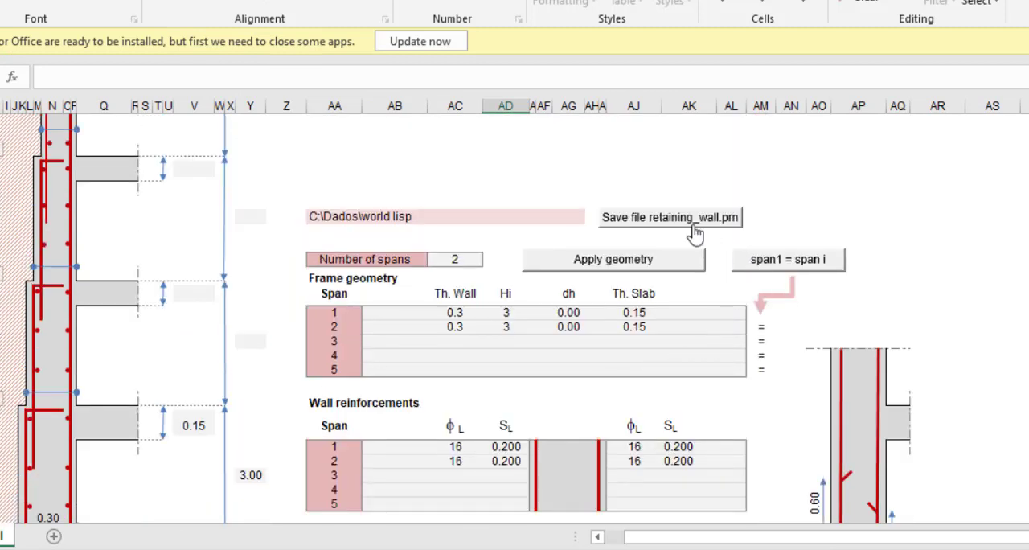
pyautogui.click(694, 227)
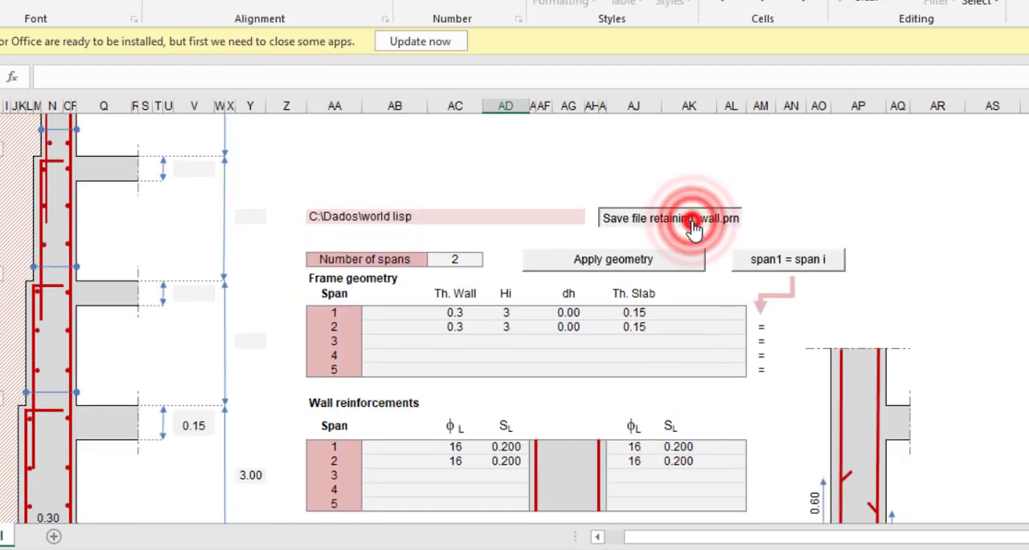
pyautogui.scroll(-5, 442, 242)
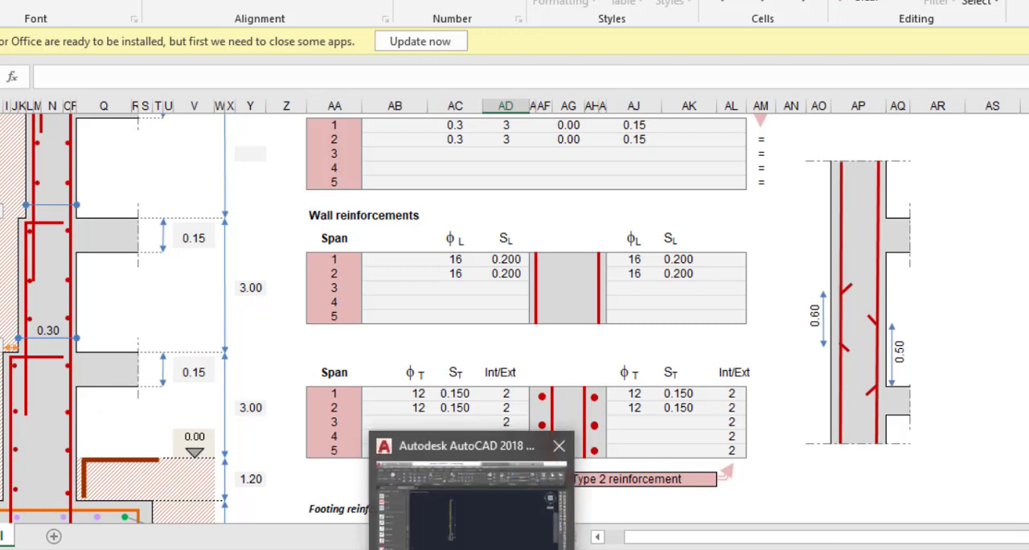
# Switch to AutoCAD and erase the entire existing retaining wall drawing from Beam_Lisp.dwg
pyautogui.click(460, 522)
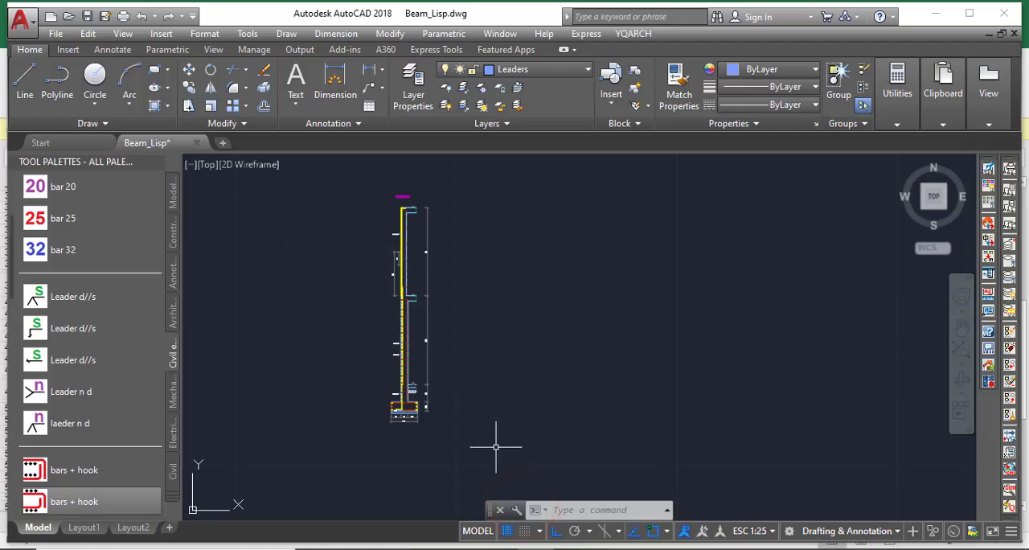
pyautogui.click(487, 457)
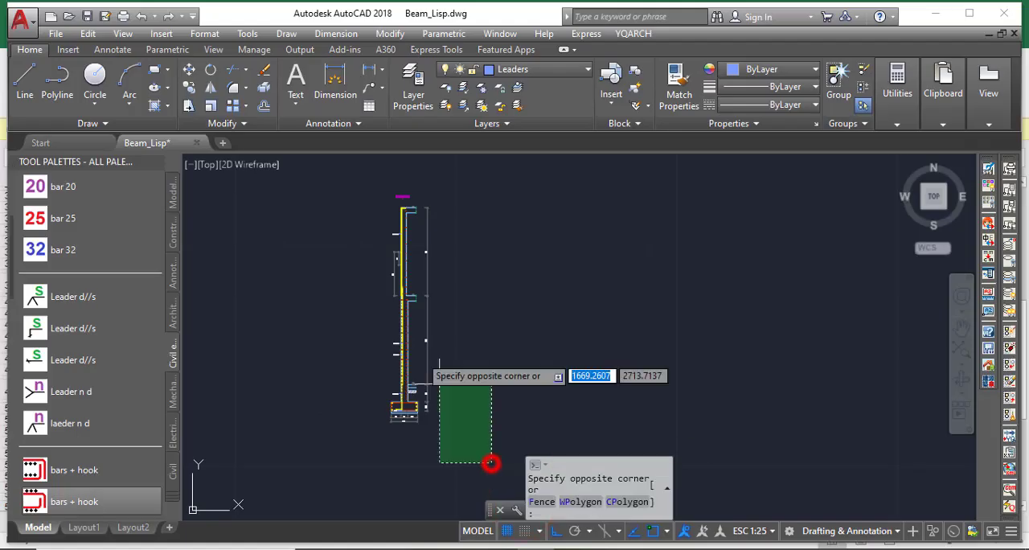
pyautogui.click(338, 177)
pyautogui.press('Delete')
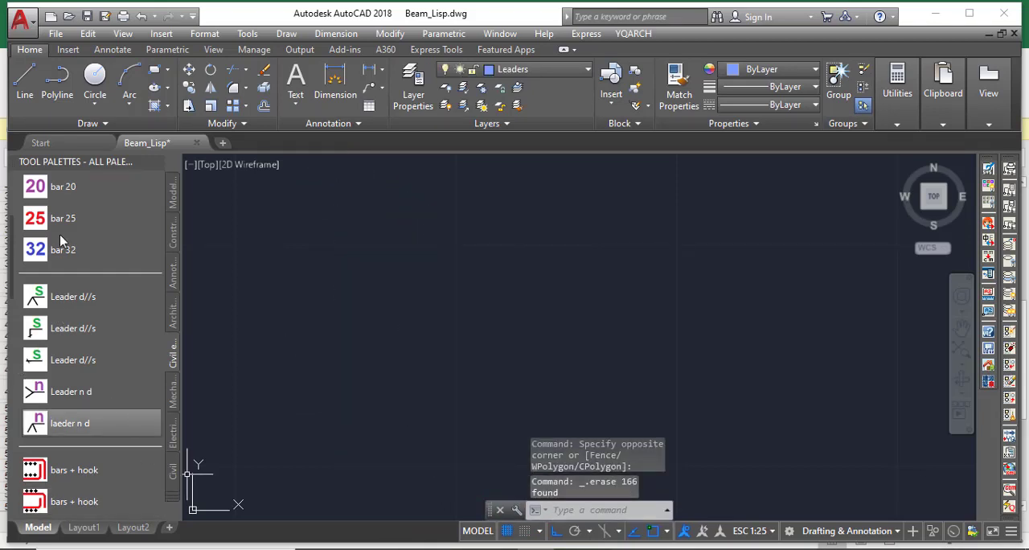
# Run the Retaining wall routine from the civil engineering tool palette and place the wall in the empty drawing area
pyautogui.scroll(4, 60, 234)
pyautogui.scroll(-8, 67, 316)
pyautogui.scroll(-5, 67, 316)
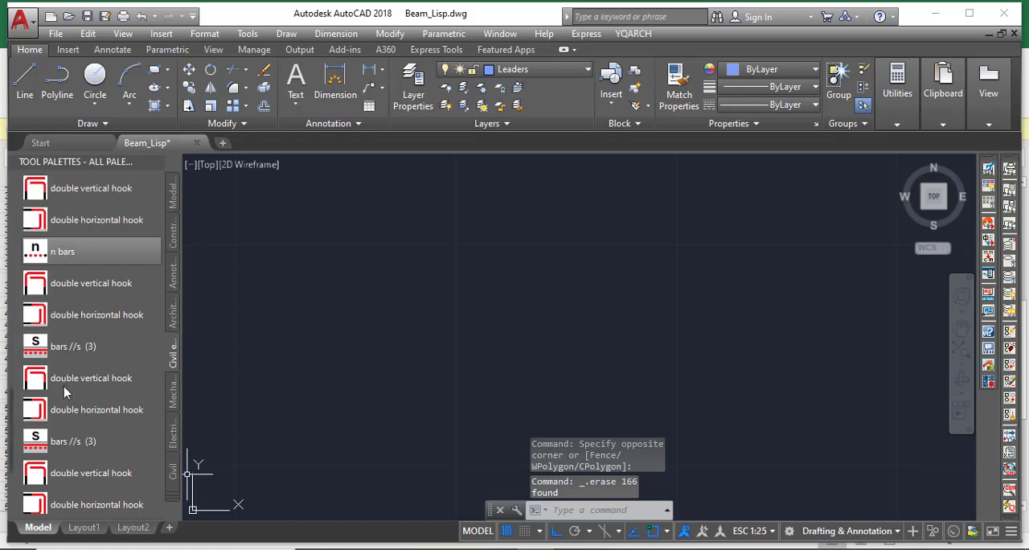
pyautogui.scroll(-5, 95, 314)
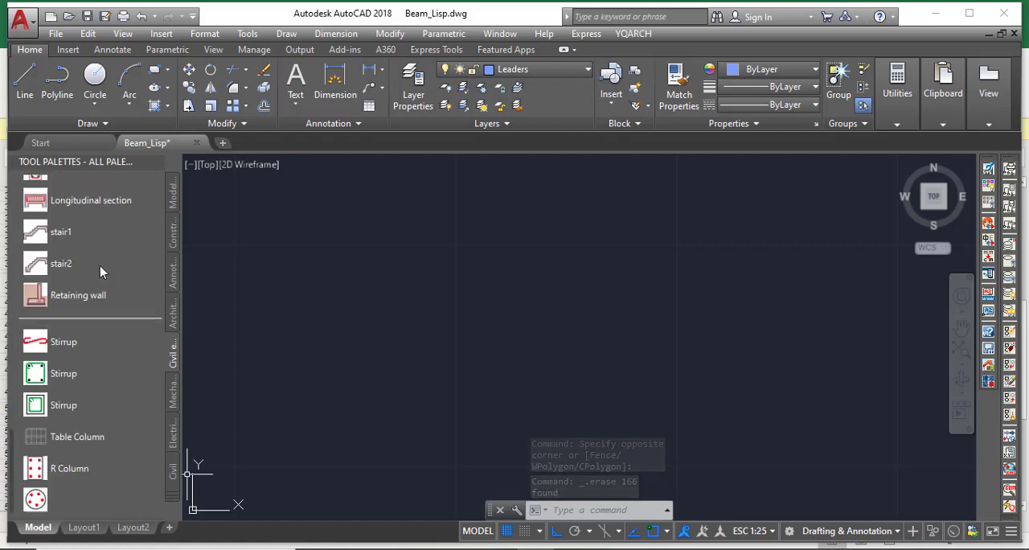
pyautogui.click(63, 298)
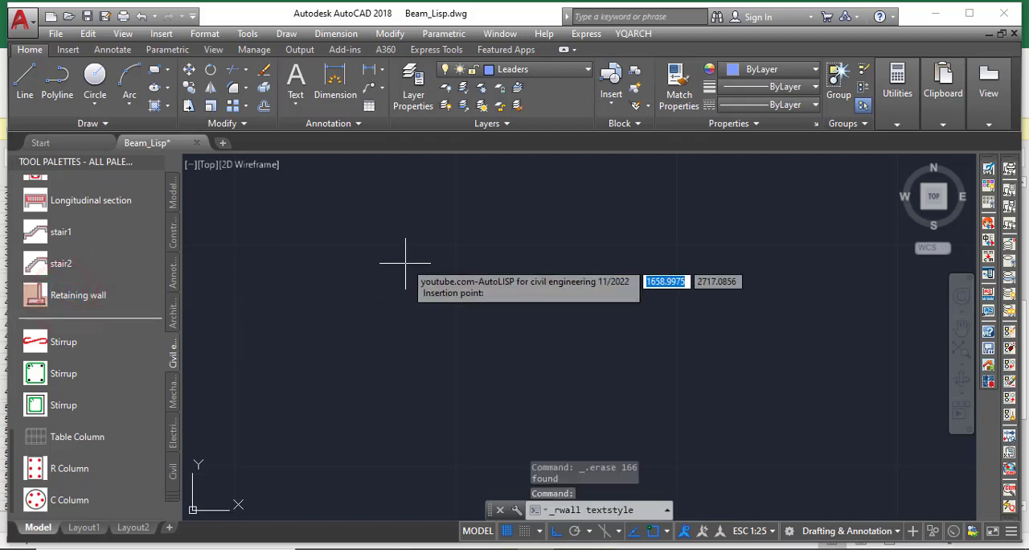
pyautogui.click(391, 294)
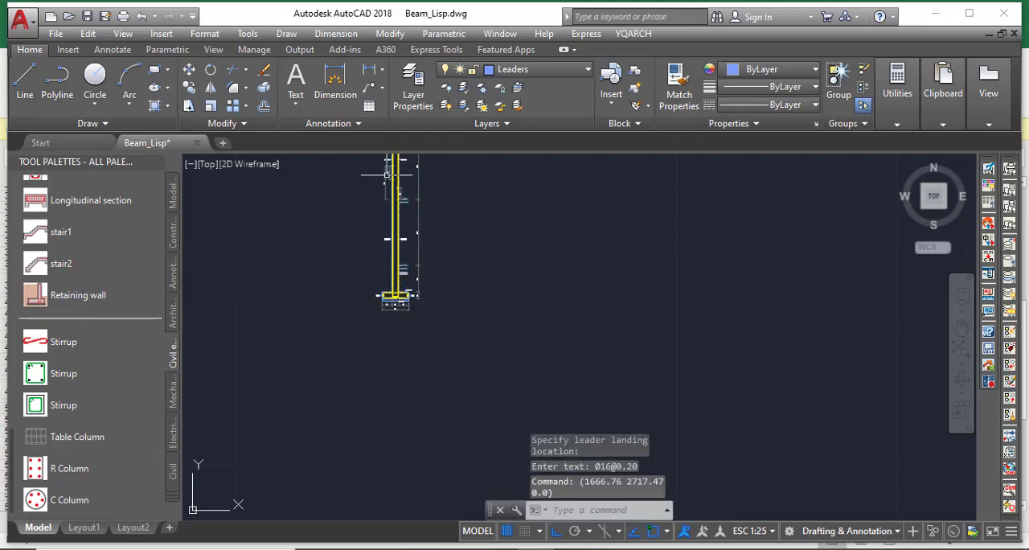
pyautogui.scroll(6, 387, 173)
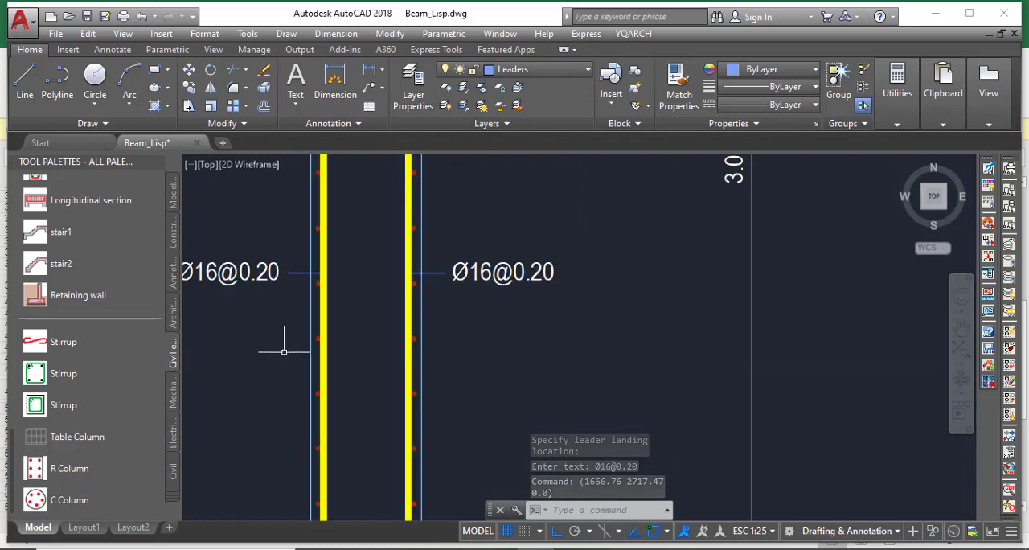
pyautogui.scroll(2, 284, 352)
pyautogui.scroll(-9, 410, 242)
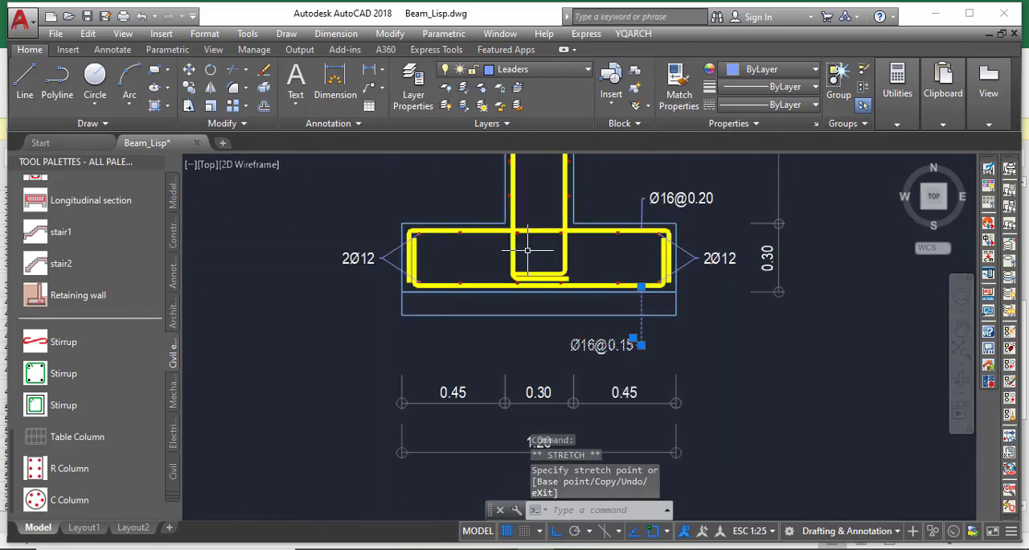
pyautogui.scroll(4, 526, 249)
pyautogui.scroll(-9, 503, 278)
pyautogui.scroll(7, 419, 308)
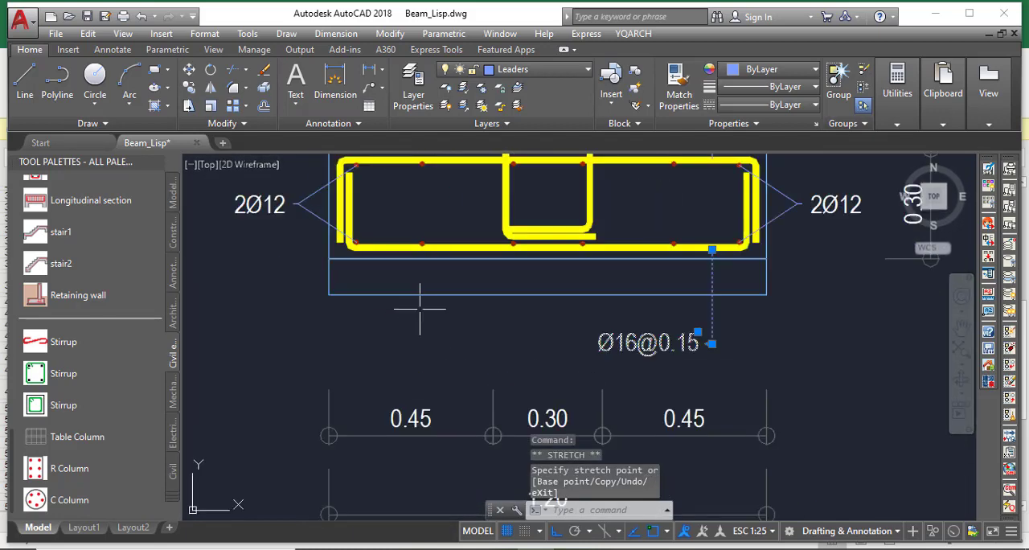
pyautogui.scroll(4, 734, 266)
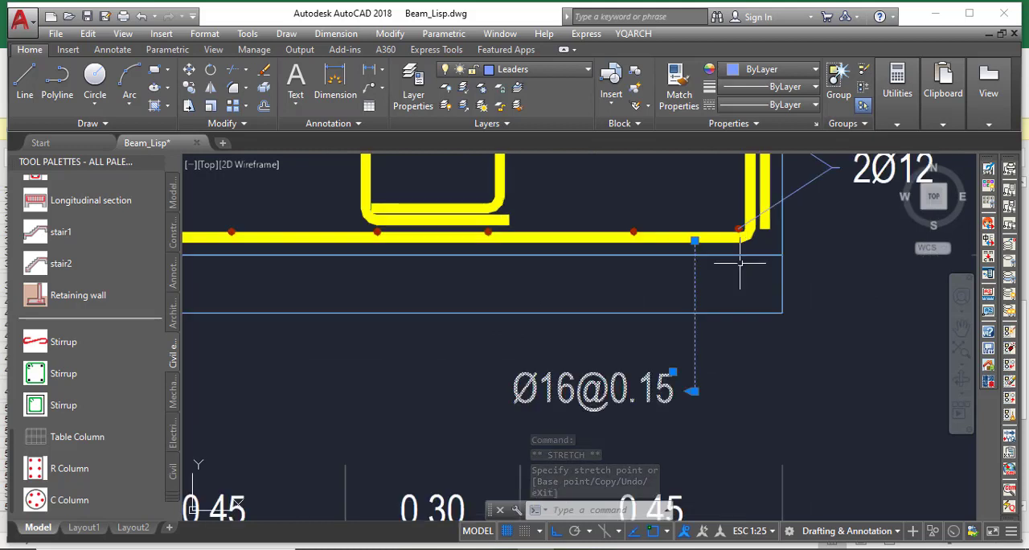
pyautogui.press('Escape')
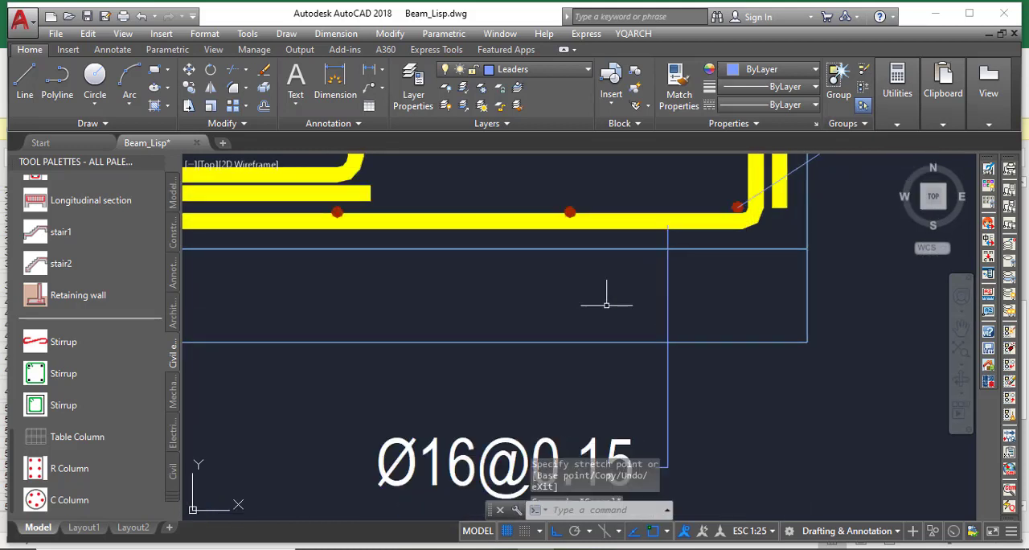
# Start a hatch and choose the GRAVEL pattern
pyautogui.click(475, 474)
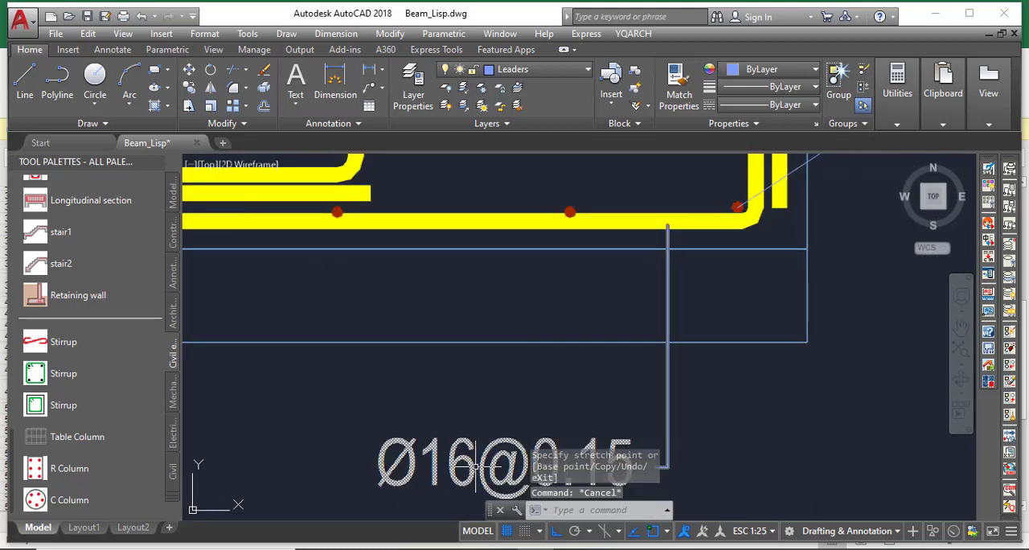
pyautogui.click(168, 103)
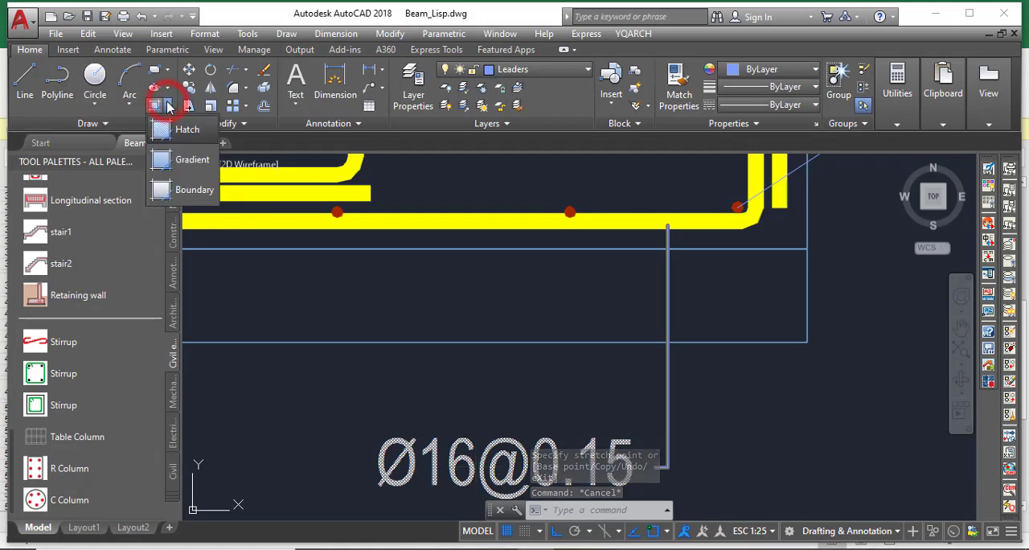
pyautogui.click(189, 129)
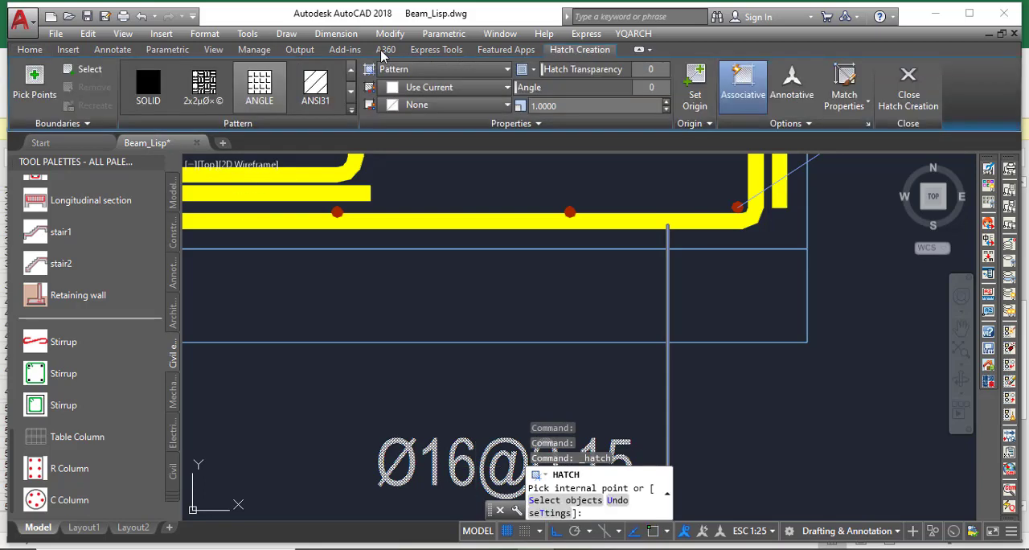
pyautogui.click(351, 105)
pyautogui.scroll(-2, 276, 207)
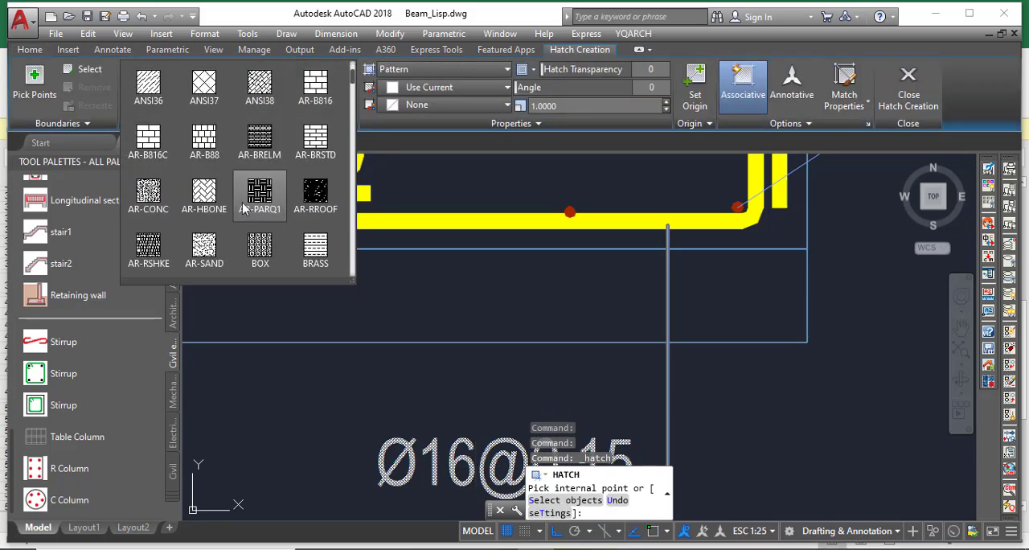
pyautogui.scroll(-2, 271, 195)
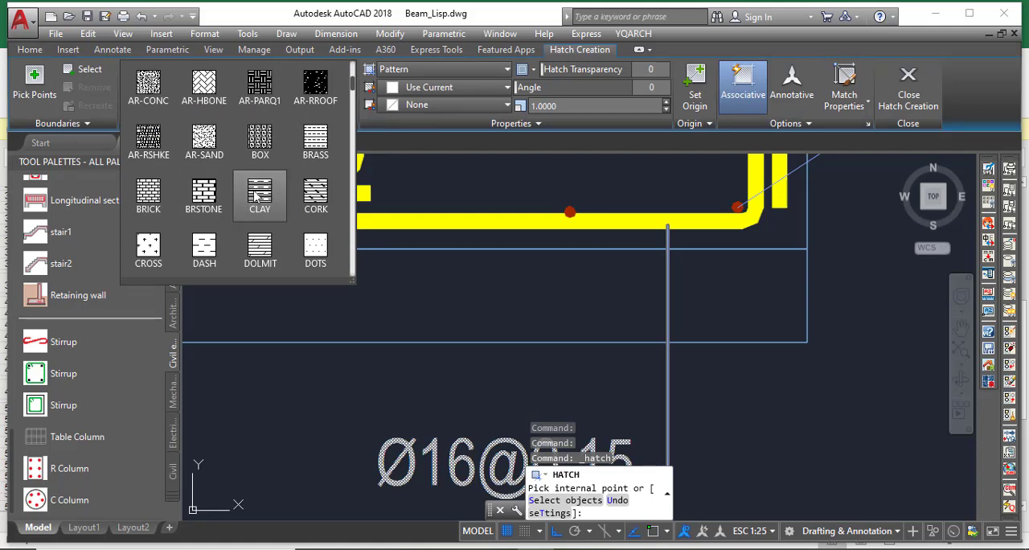
pyautogui.scroll(-3, 235, 205)
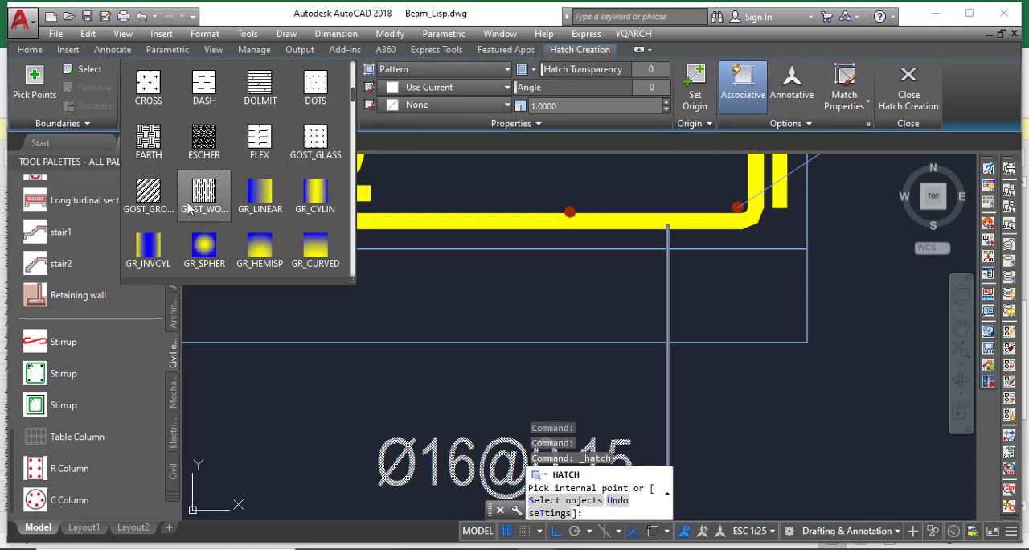
pyautogui.scroll(-2, 222, 185)
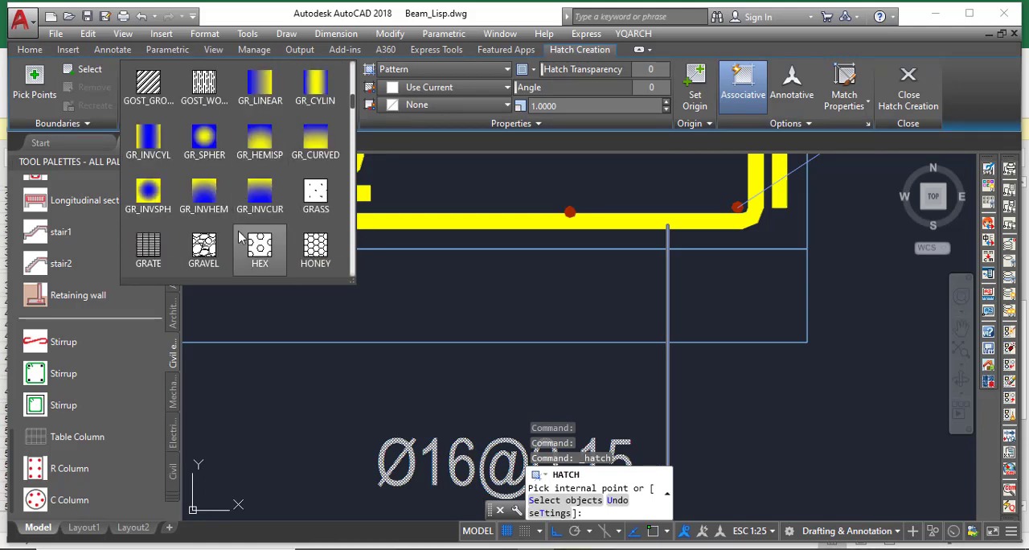
pyautogui.click(211, 255)
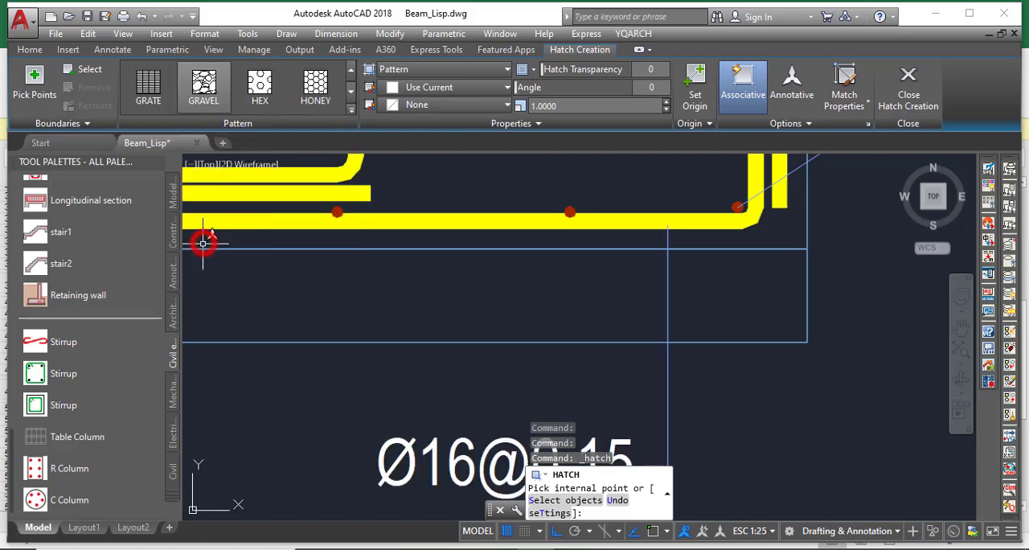
# Apply the hatch to the blinding layer beneath the footing, up to the leader line, with a scale of 0.01
pyautogui.click(350, 295)
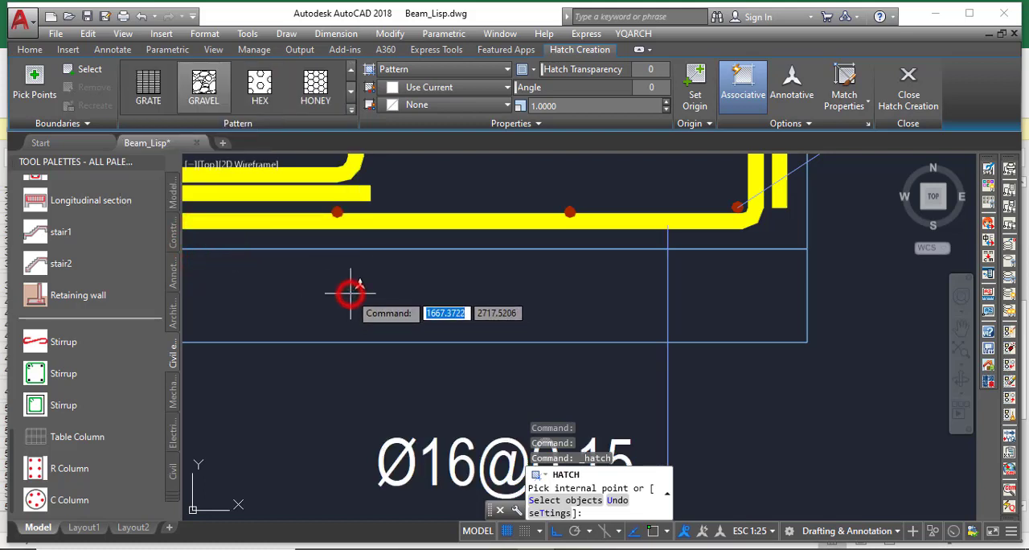
pyautogui.click(350, 296)
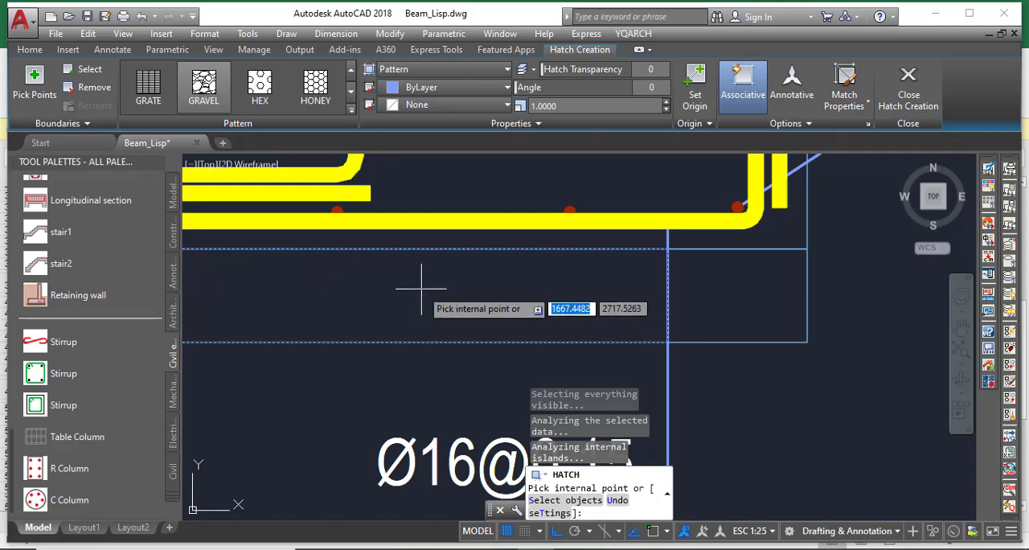
pyautogui.scroll(-3, 532, 293)
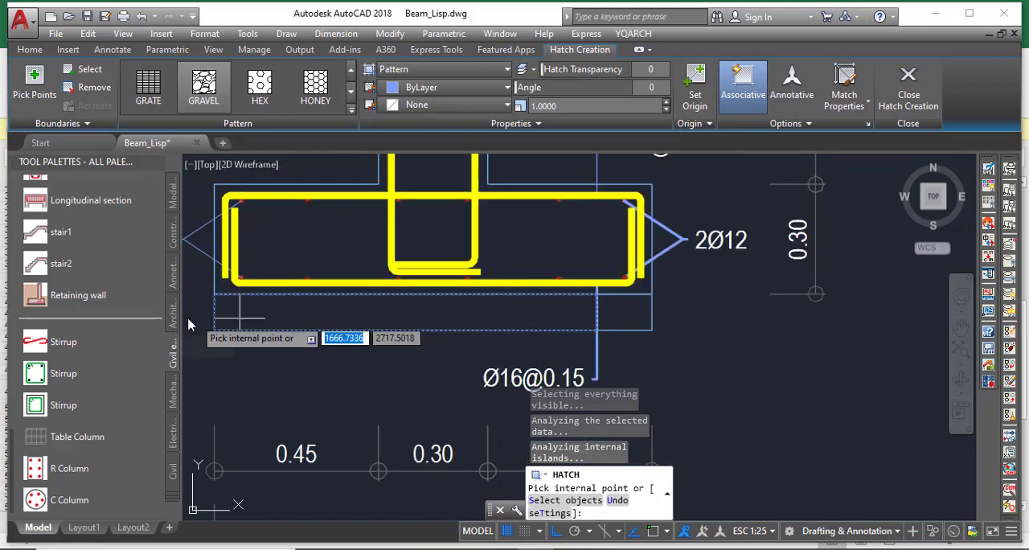
pyautogui.press('Escape')
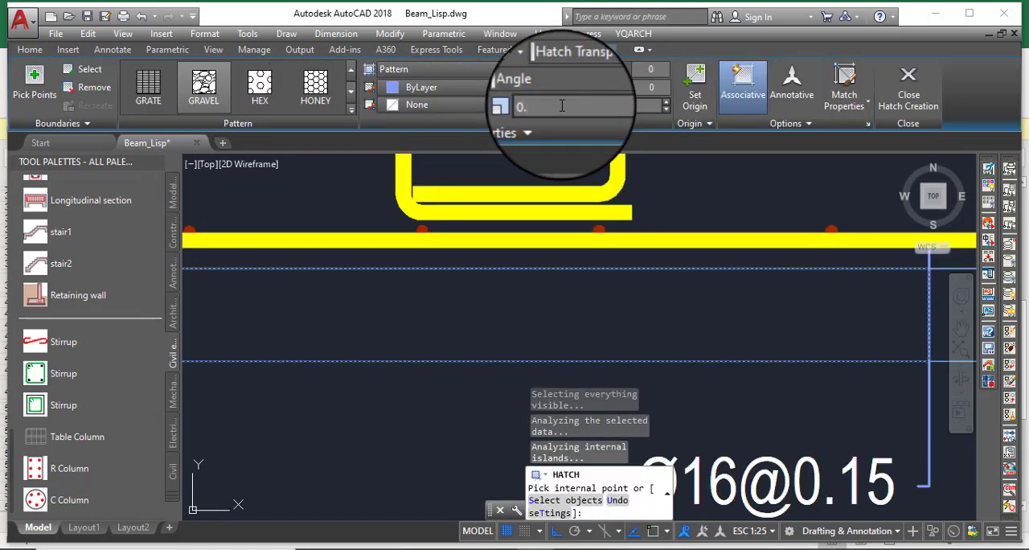
pyautogui.write('0100')
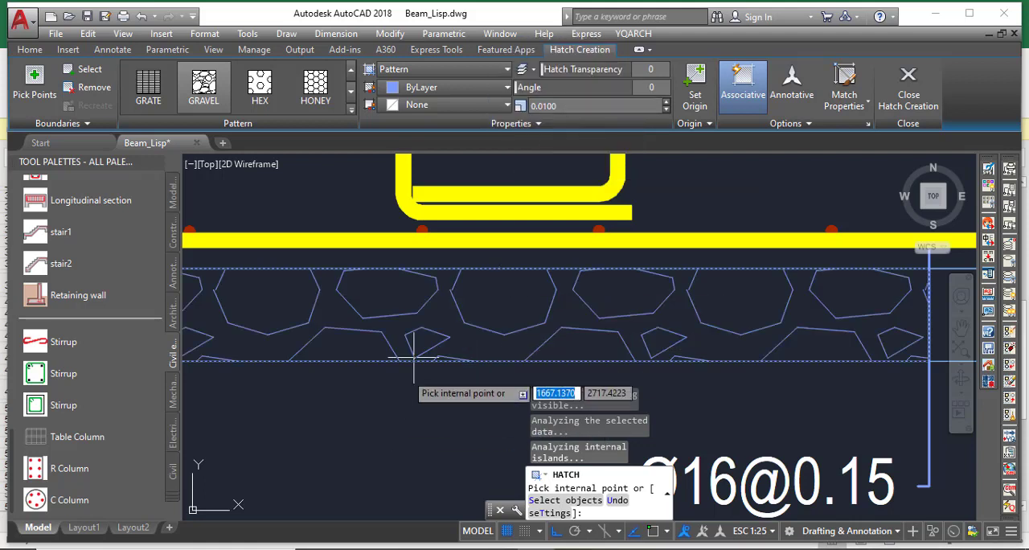
# Extend the gravel hatch to the rest of the blinding layer, between the leader line and the footing's right edge, and finish hatching
pyautogui.scroll(-3, 486, 304)
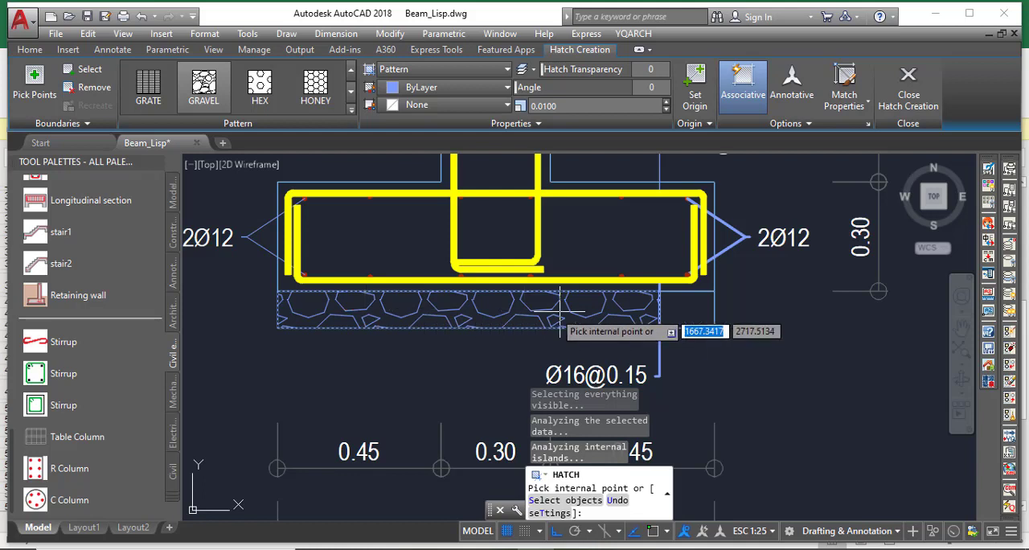
pyautogui.scroll(2, 743, 322)
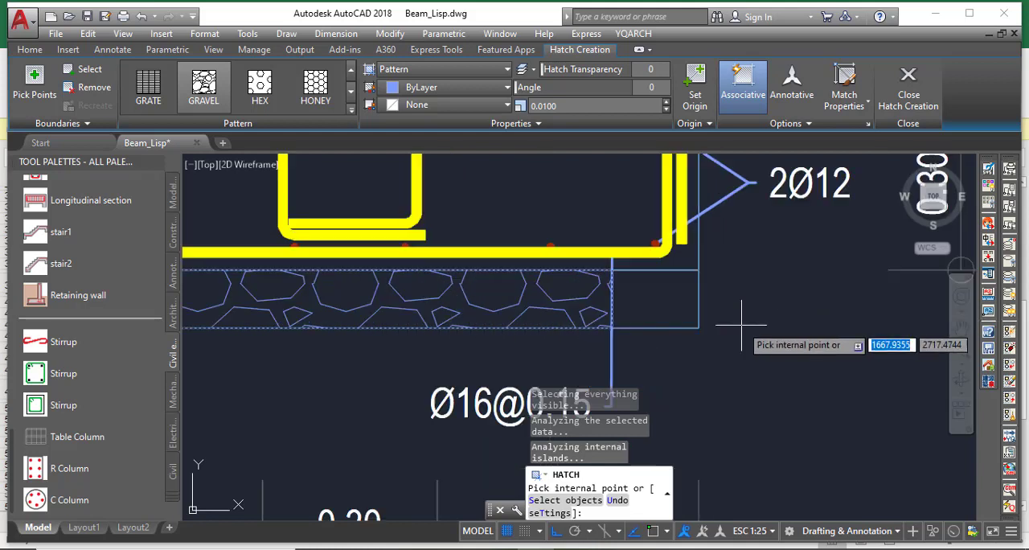
pyautogui.click(659, 300)
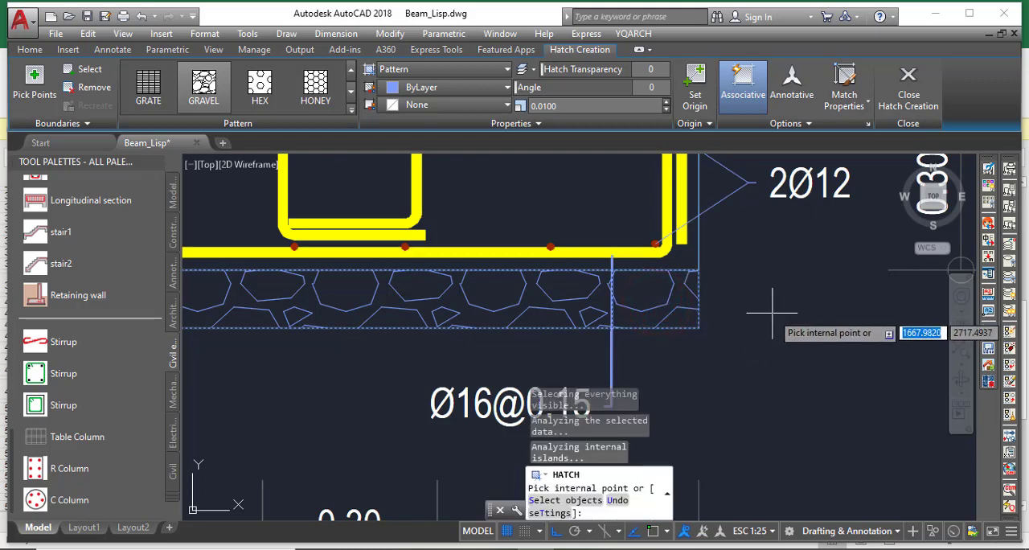
pyautogui.press('Escape')
pyautogui.scroll(-4, 772, 313)
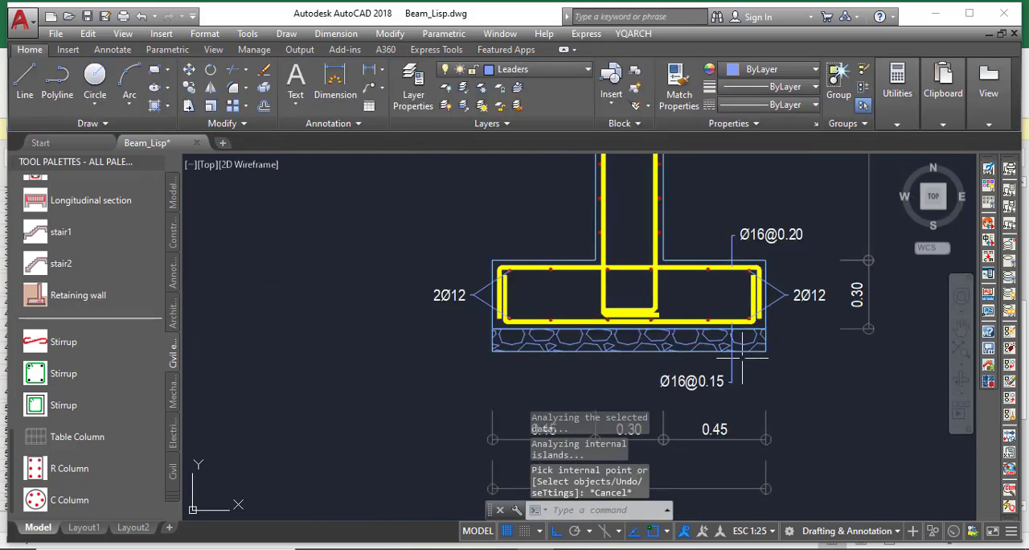
# Examine the 2Ø12 corner bars and their leader at the footing's left end, and the wall above the footing
pyautogui.scroll(-2, 505, 368)
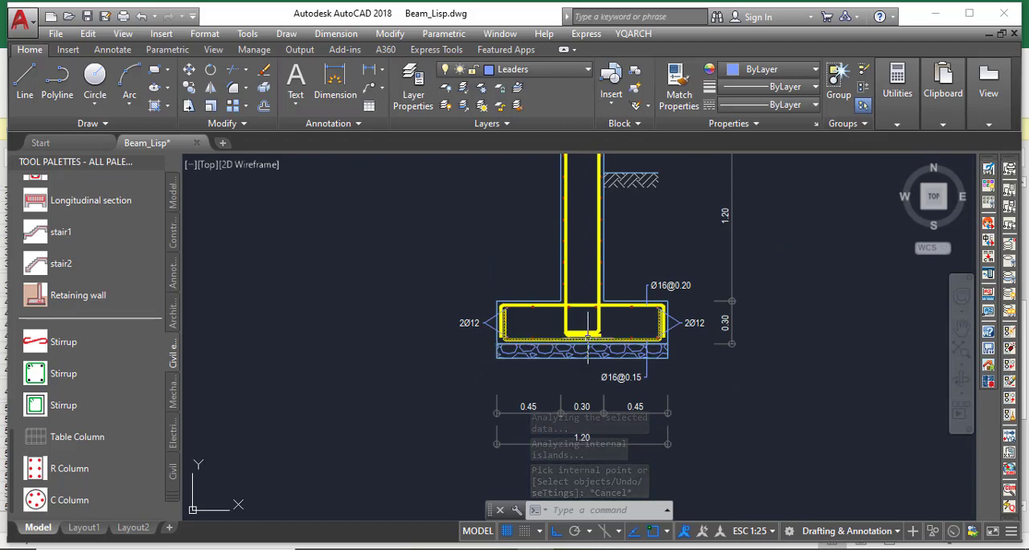
pyautogui.scroll(7, 490, 332)
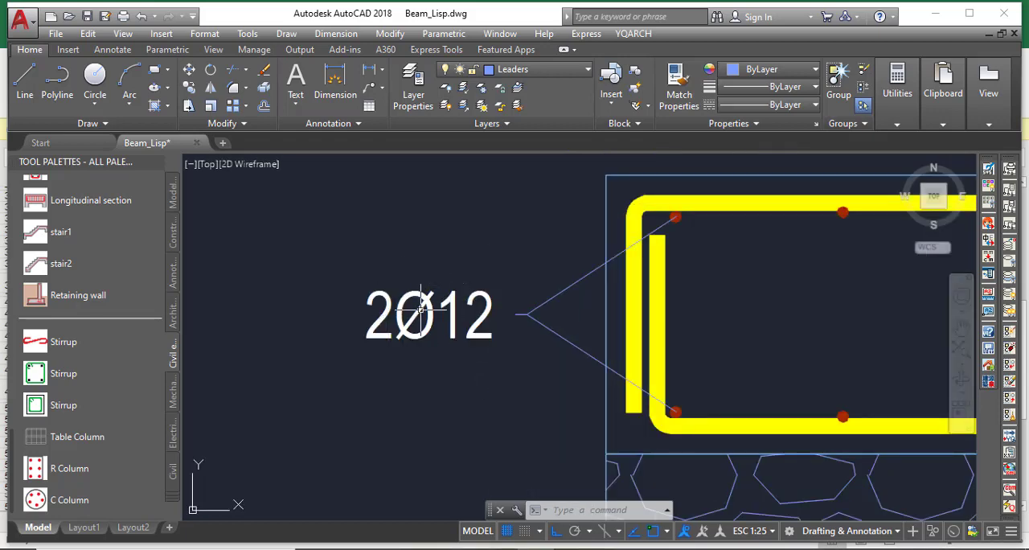
pyautogui.scroll(-3, 420, 308)
pyautogui.scroll(2, 471, 299)
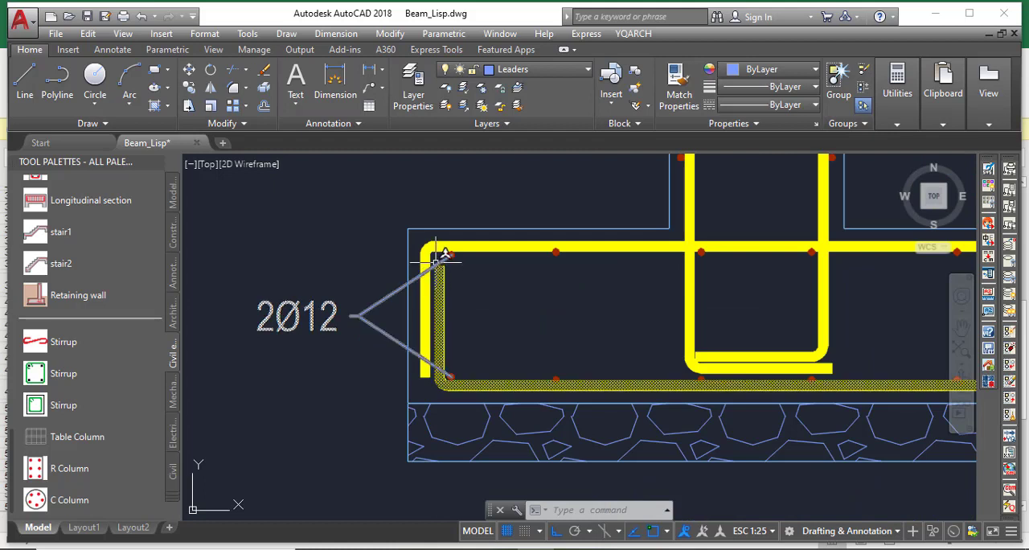
pyautogui.scroll(2, 435, 256)
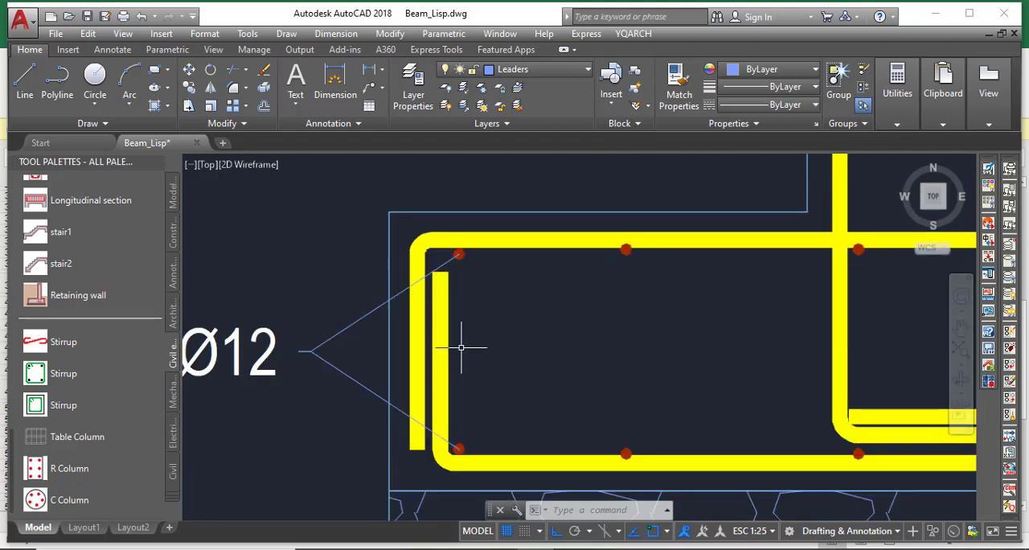
pyautogui.scroll(-2, 462, 344)
pyautogui.scroll(-4, 464, 340)
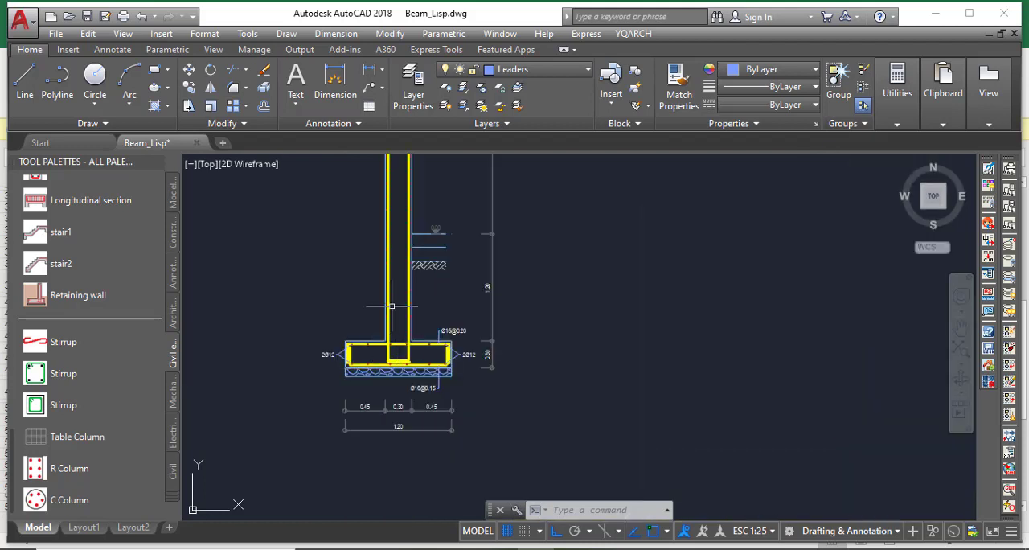
pyautogui.scroll(-4, 415, 302)
# Erase the lower span's vertical reinforcement bar along the right face of the wall
pyautogui.scroll(6, 438, 296)
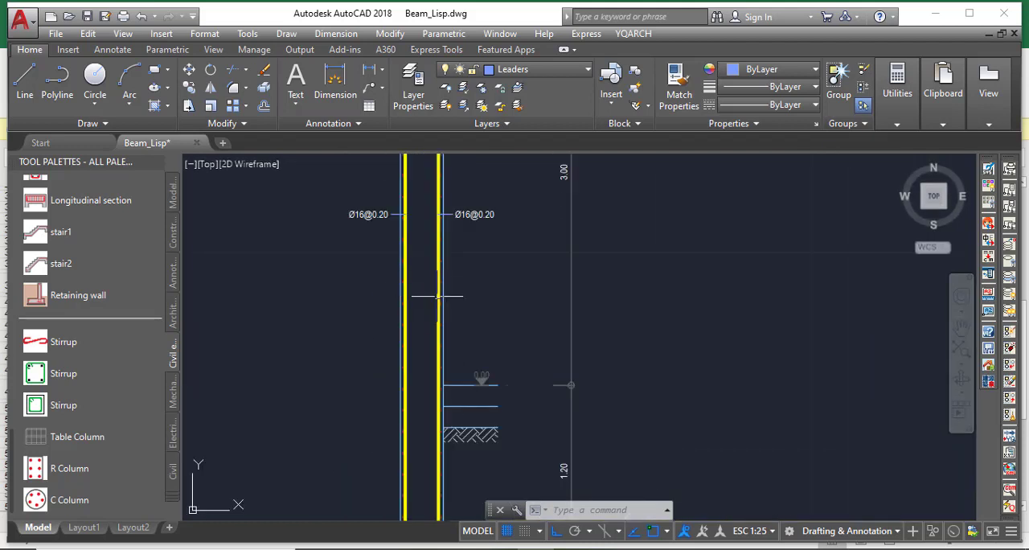
pyautogui.scroll(6, 438, 296)
pyautogui.click(442, 293)
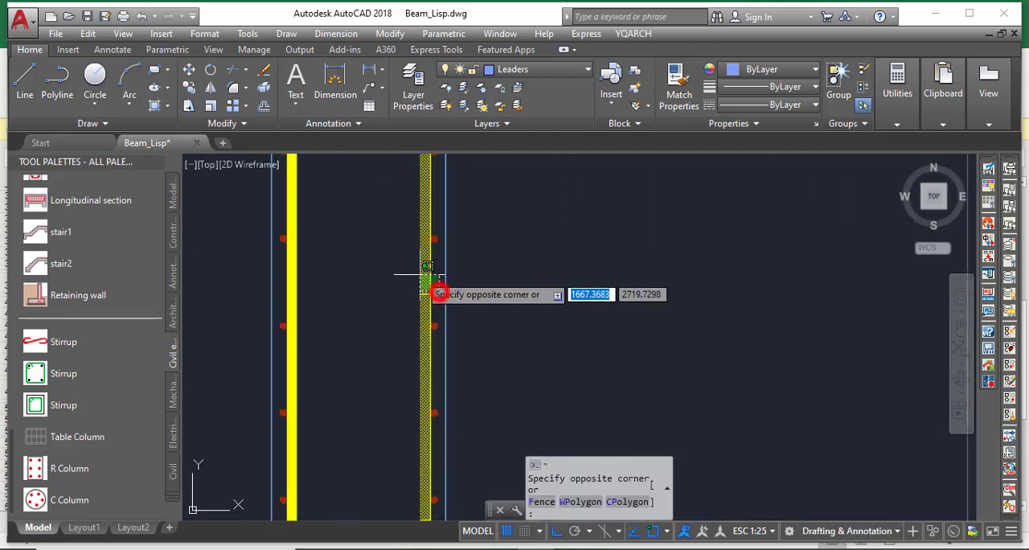
pyautogui.click(406, 268)
pyautogui.press('Delete')
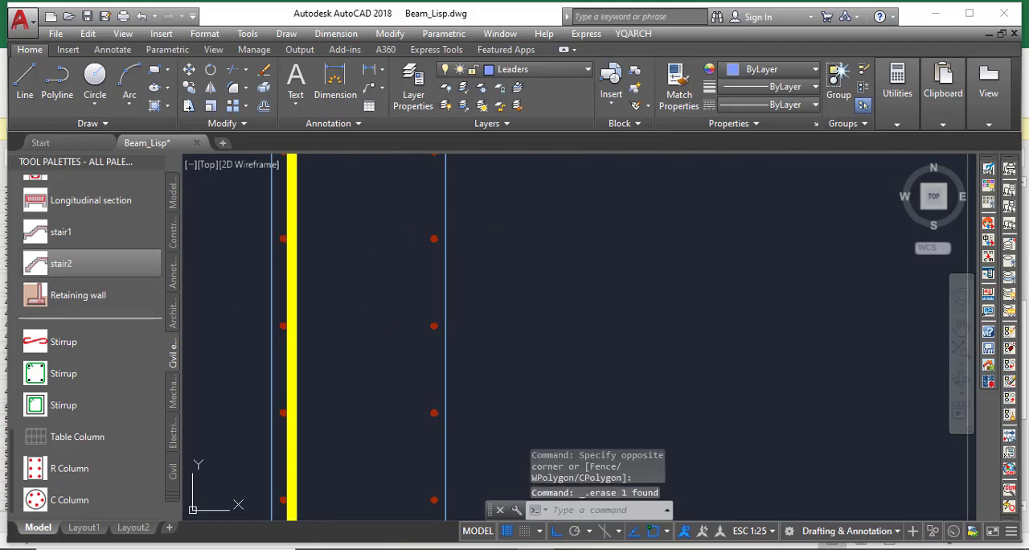
# Erase the upper span's vertical bar along the wall's right face, together with the bent bar mark at its lap
pyautogui.scroll(-6, 328, 306)
pyautogui.scroll(3, 346, 257)
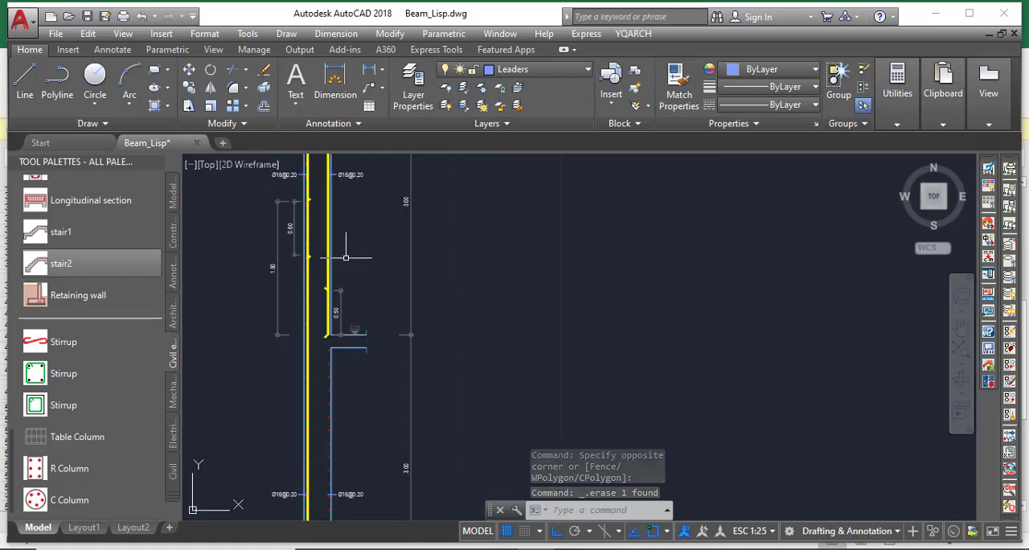
pyautogui.scroll(4, 276, 287)
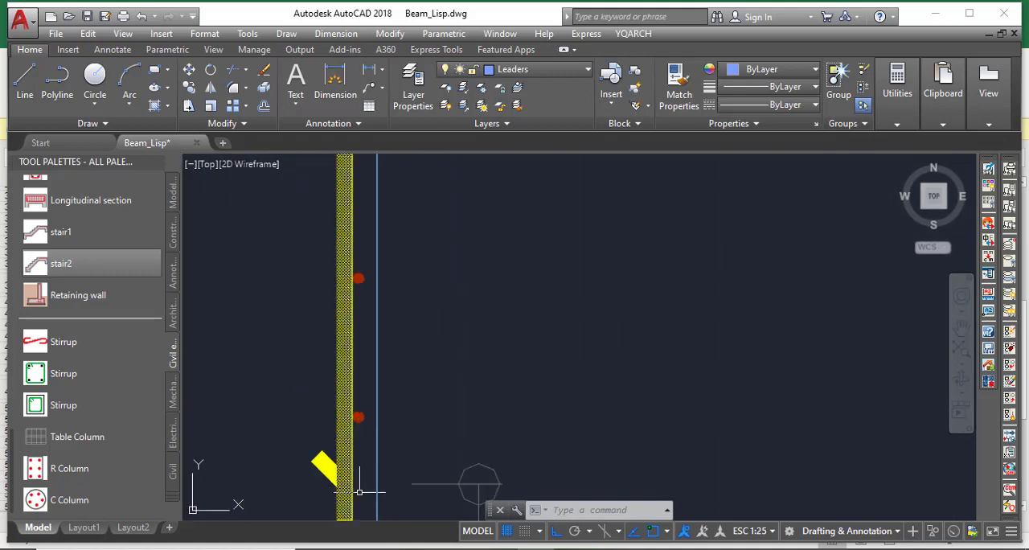
pyautogui.click(360, 491)
pyautogui.click(334, 472)
pyautogui.press('Delete')
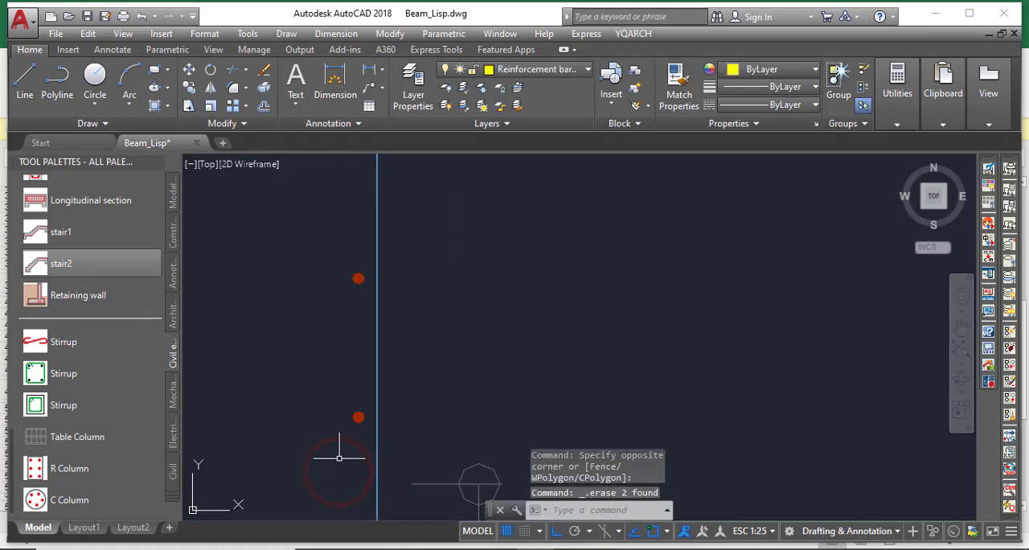
# Erase both angled bar-end marks of the 0.60 lap on the wall's left vertical bar
pyautogui.scroll(-4, 339, 458)
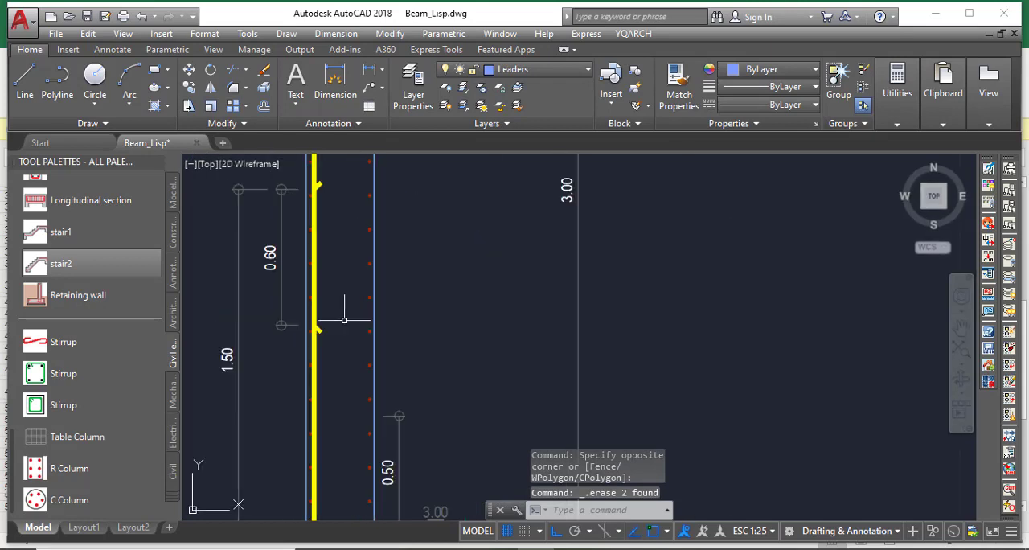
pyautogui.scroll(4, 269, 358)
pyautogui.click(305, 370)
pyautogui.click(279, 332)
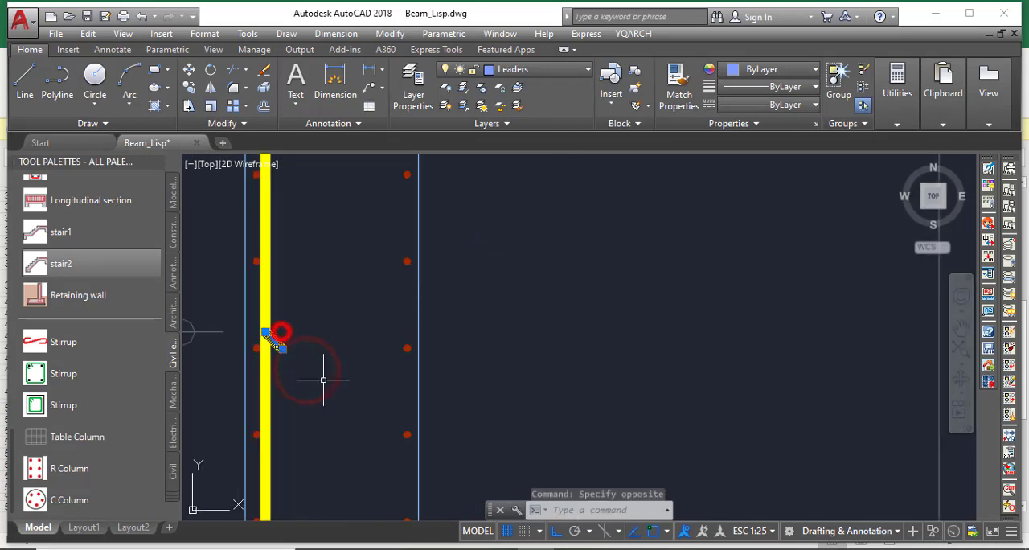
pyautogui.scroll(-3, 331, 354)
pyautogui.scroll(4, 336, 207)
pyautogui.click(327, 265)
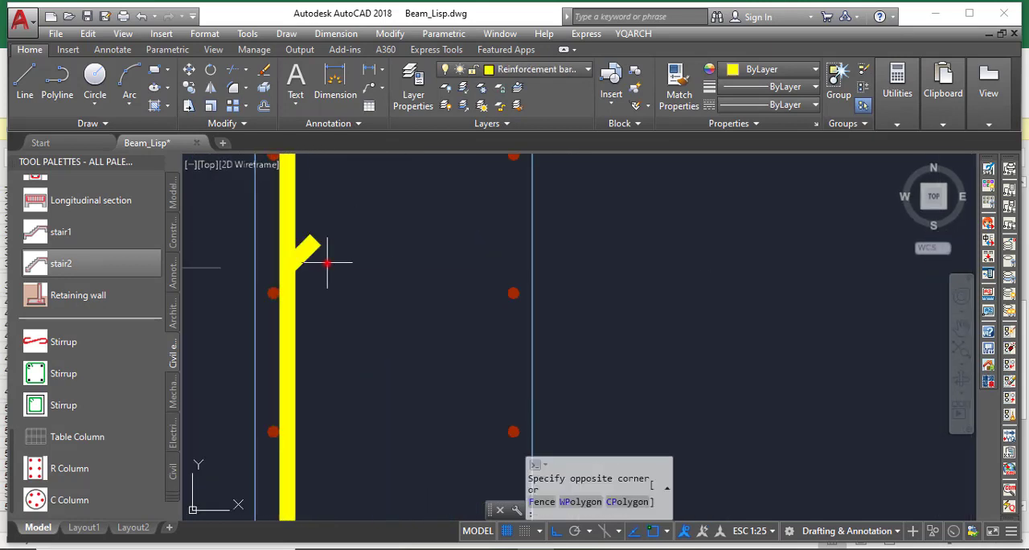
pyautogui.click(320, 226)
pyautogui.press('Delete')
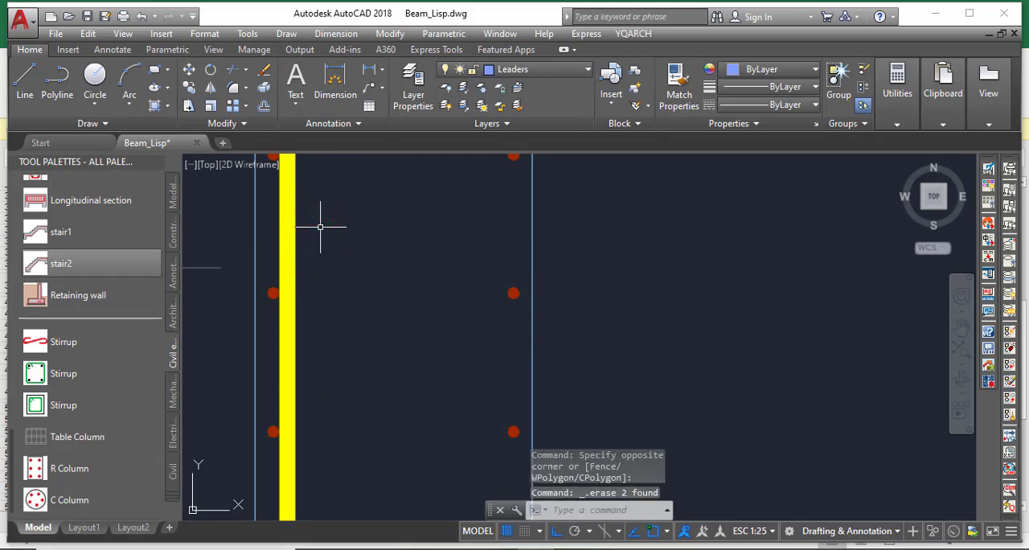
# Mirror the left vertical bar about its own vertical axis so its footing leg points left, erasing the source bar
pyautogui.scroll(-4, 349, 190)
pyautogui.scroll(-5, 374, 386)
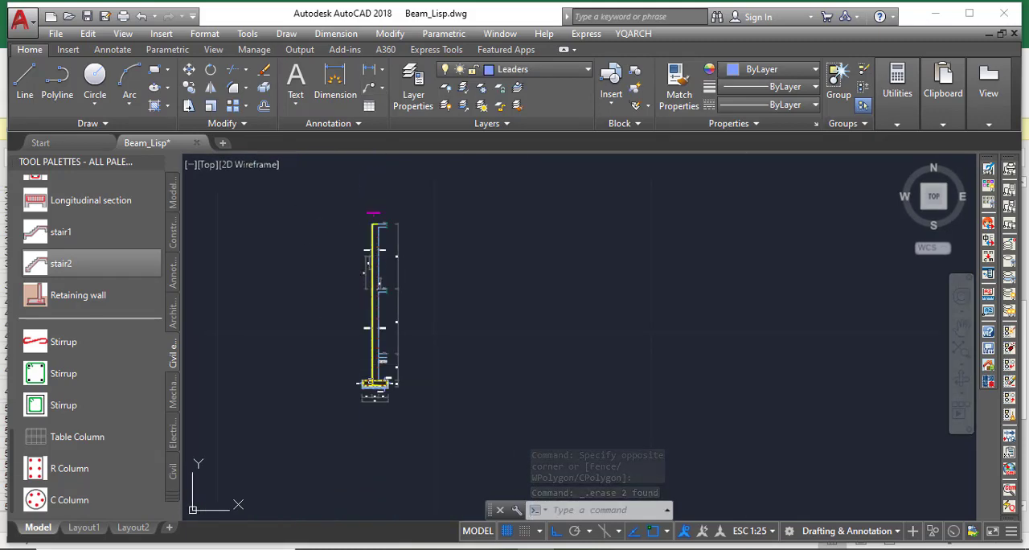
pyautogui.scroll(4, 377, 409)
pyautogui.scroll(5, 360, 274)
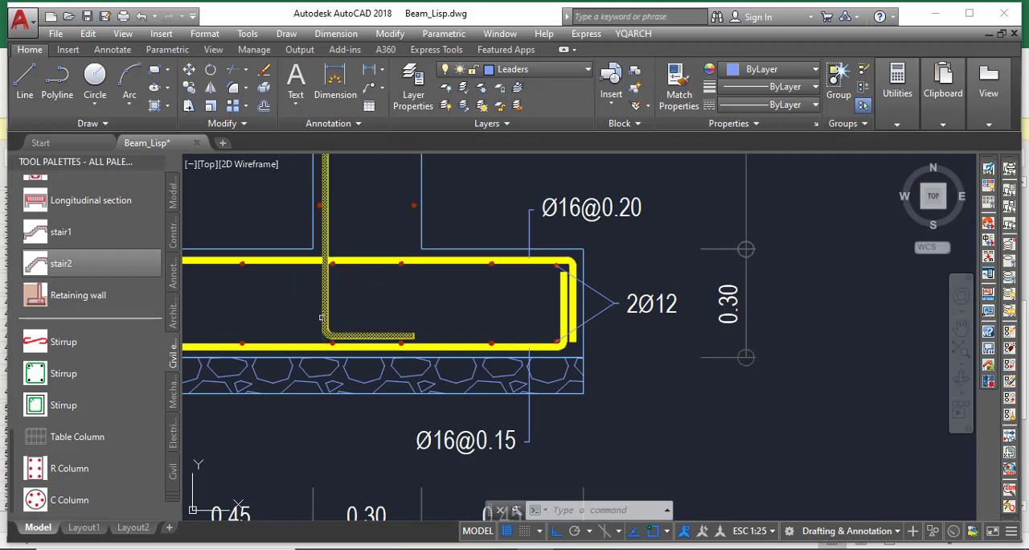
pyautogui.scroll(2, 322, 315)
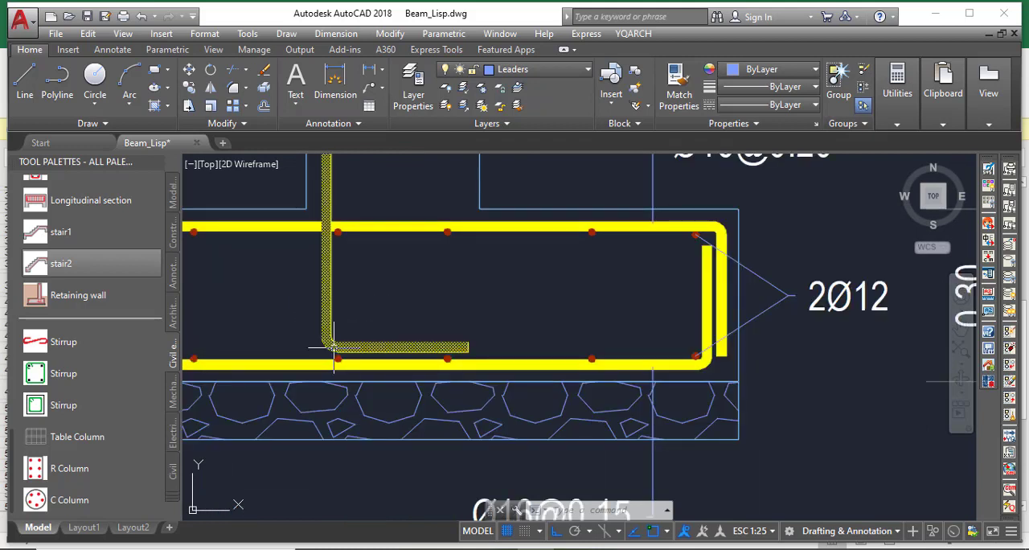
pyautogui.click(468, 348)
pyautogui.moveTo(469, 350)
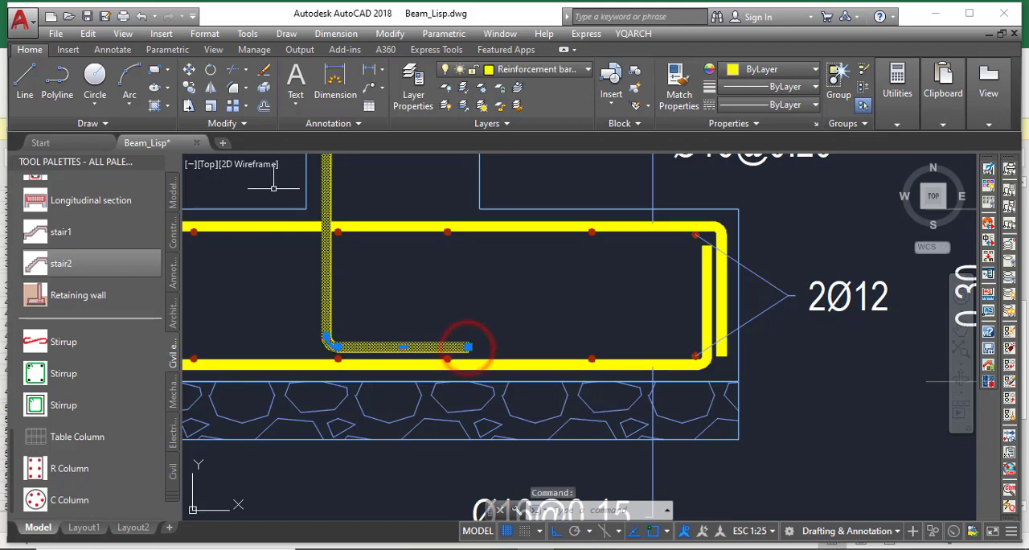
pyautogui.click(207, 87)
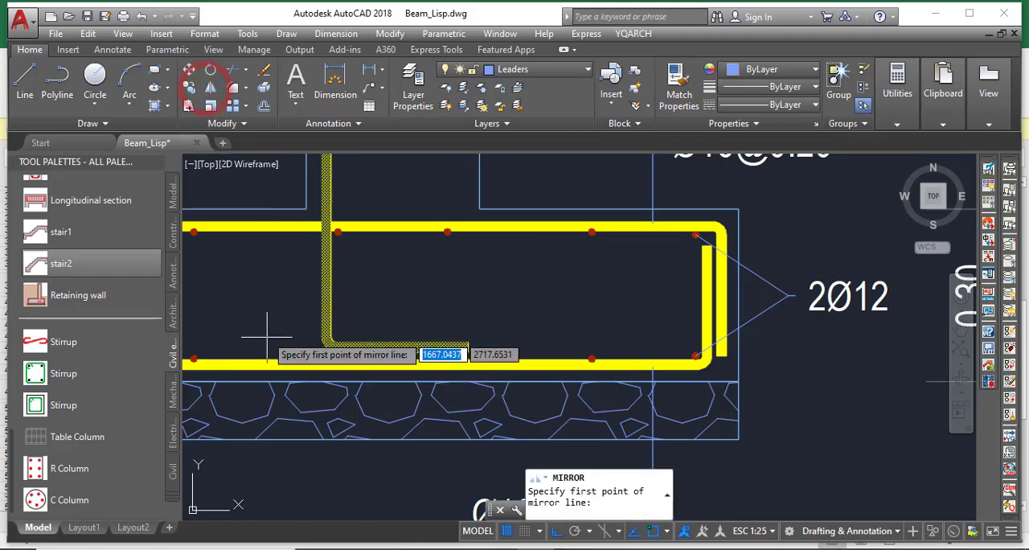
pyautogui.scroll(4, 278, 361)
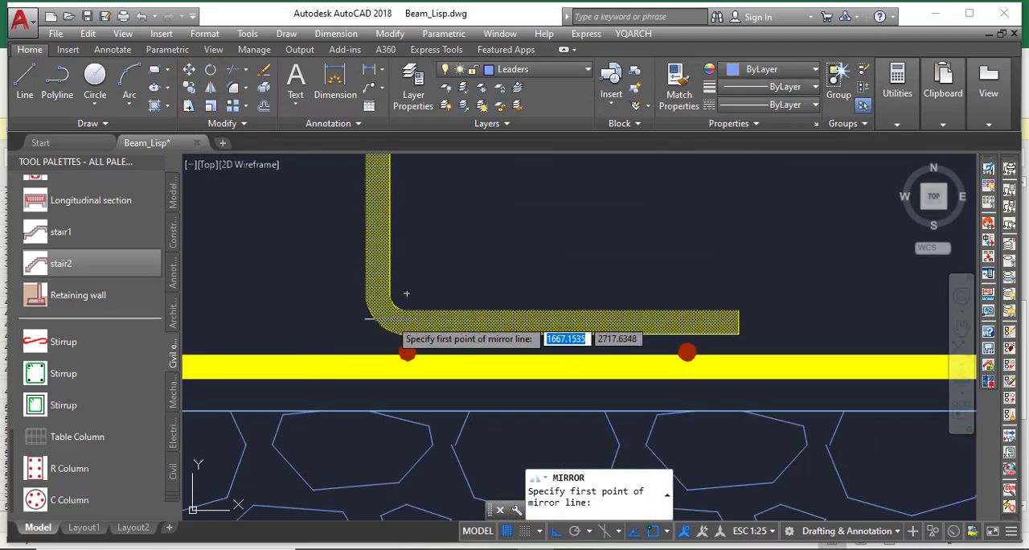
pyautogui.click(384, 318)
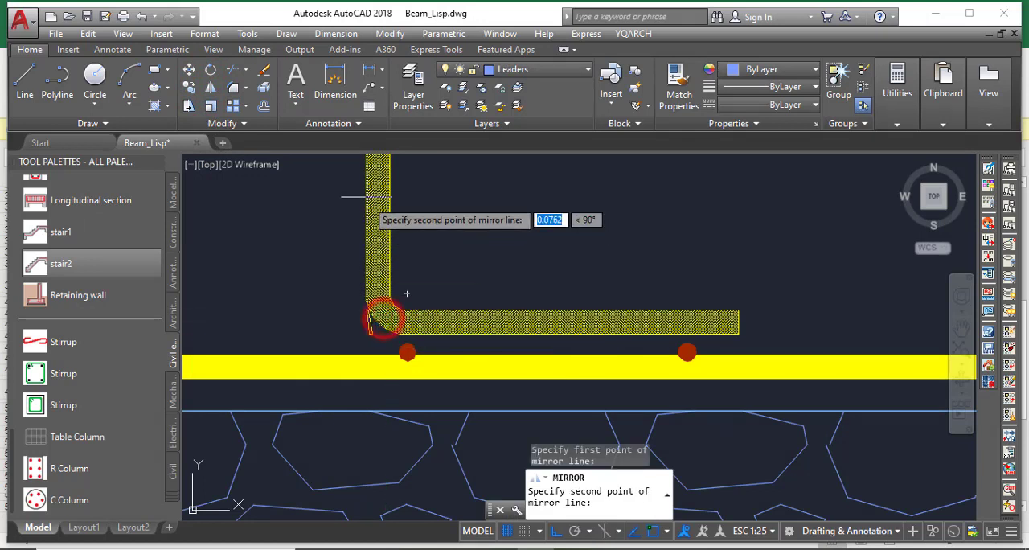
pyautogui.moveTo(380, 165); pyautogui.dragTo(407, 197, button='middle')
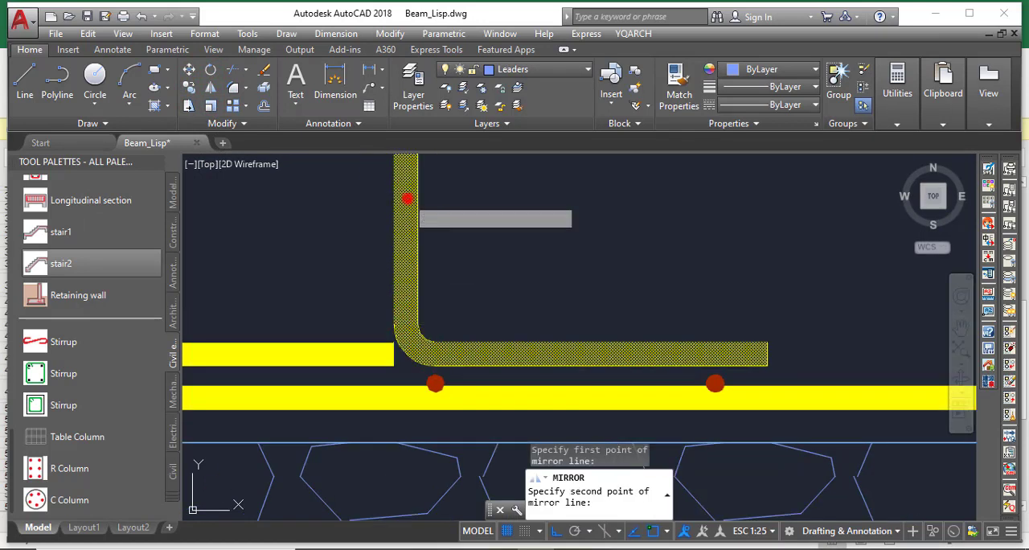
pyautogui.click(409, 199)
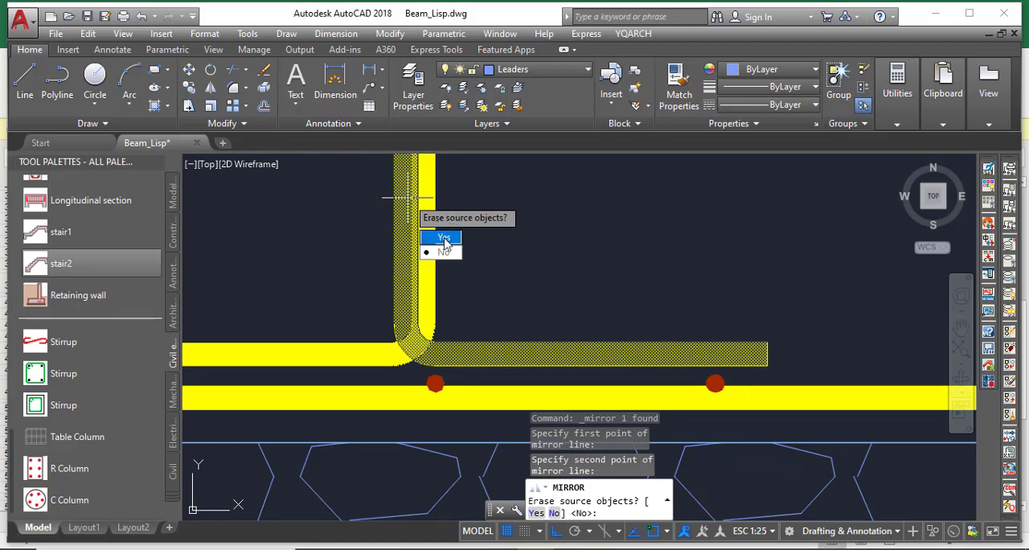
pyautogui.click(445, 239)
pyautogui.scroll(-5, 482, 273)
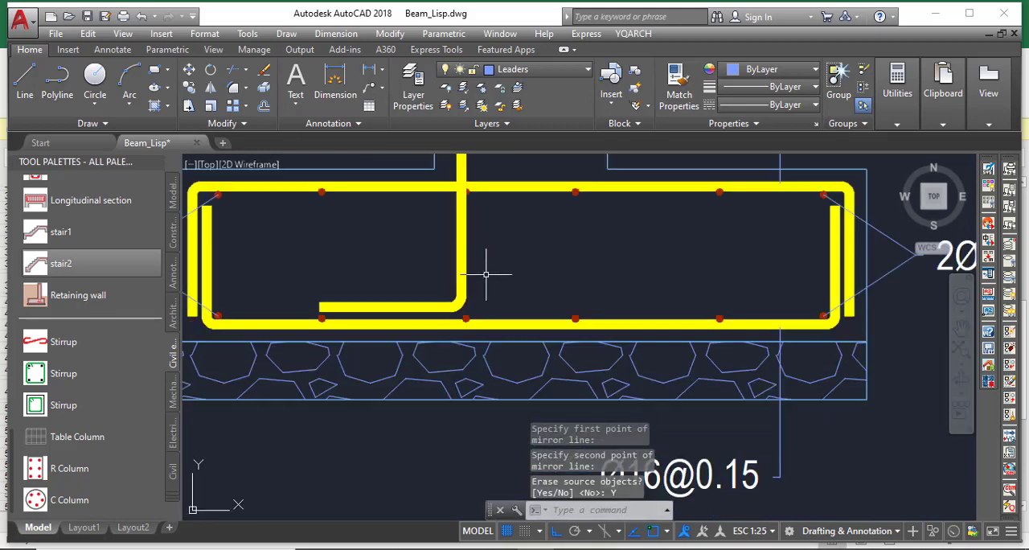
# Examine the mirrored bar in the footing and the wall around the 0.00 level mark and ground line
pyautogui.scroll(9, 486, 283)
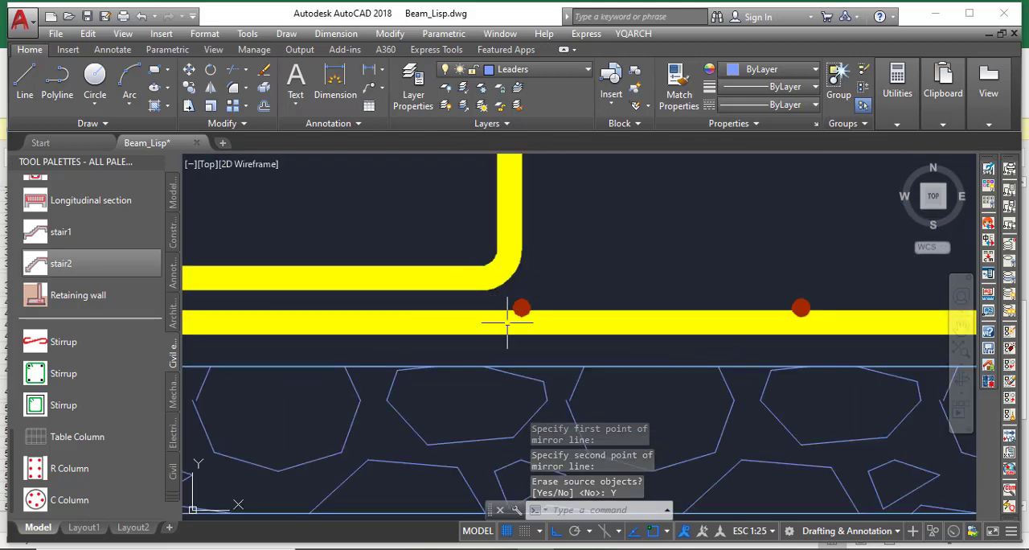
pyautogui.scroll(-10, 501, 288)
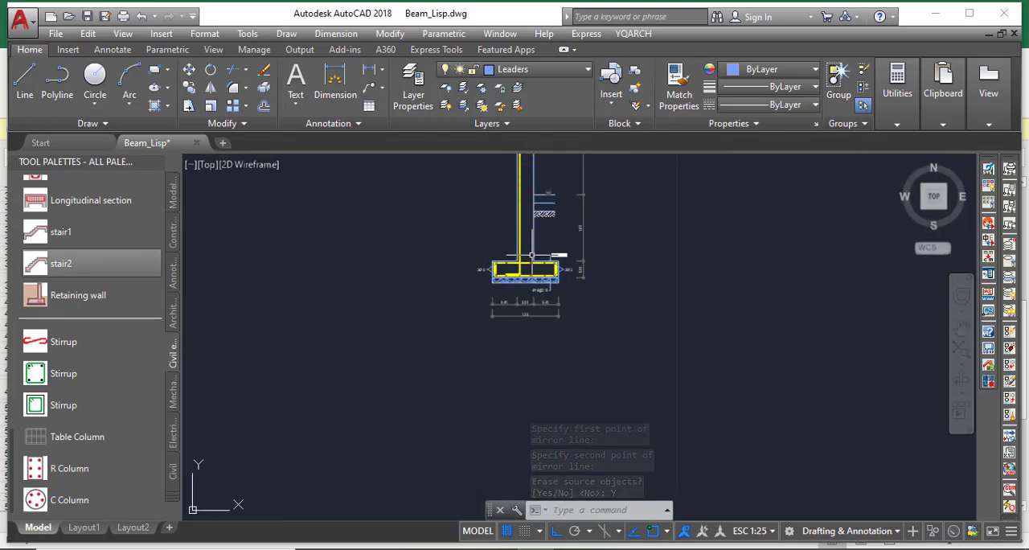
pyautogui.scroll(8, 527, 214)
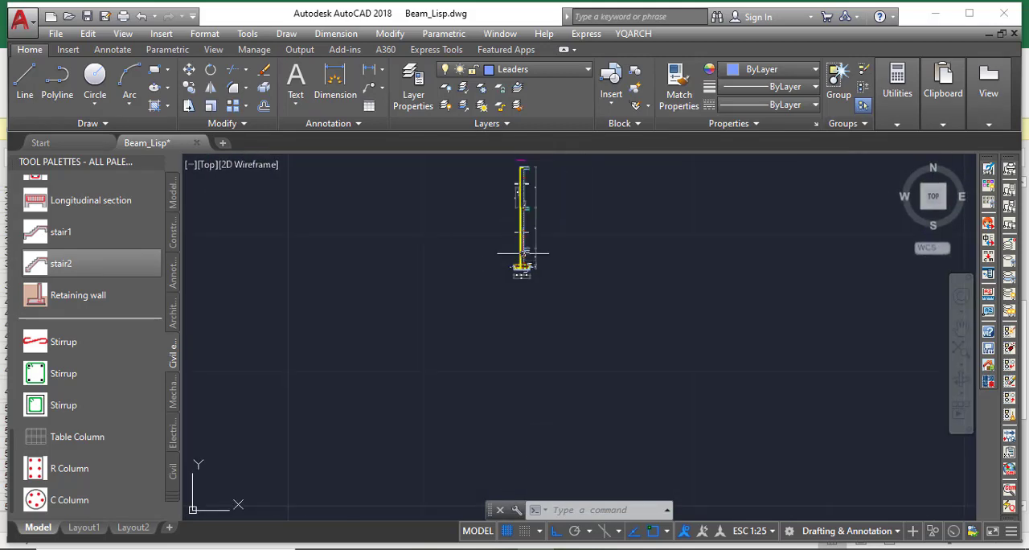
pyautogui.scroll(4, 473, 232)
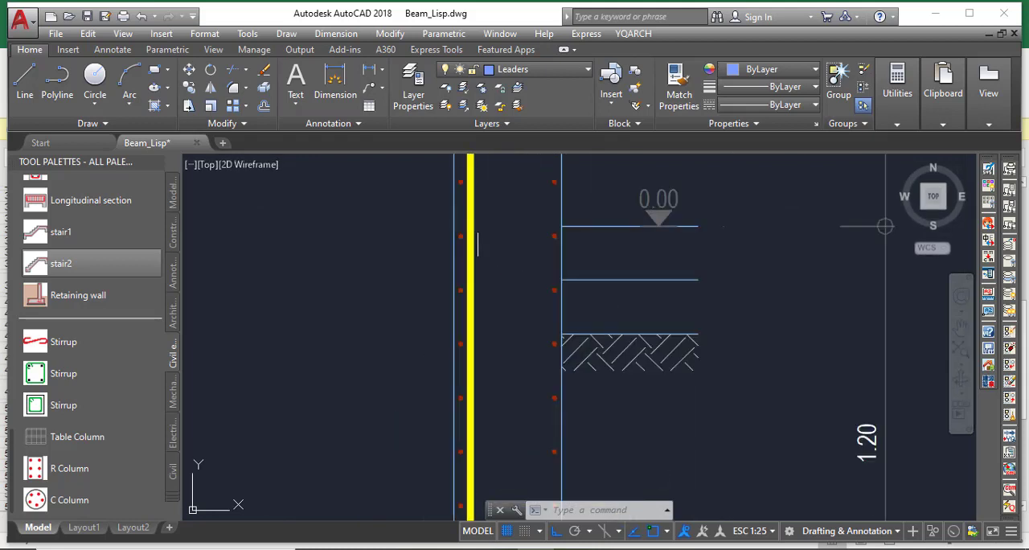
pyautogui.scroll(-4, 573, 251)
pyautogui.scroll(4, 640, 275)
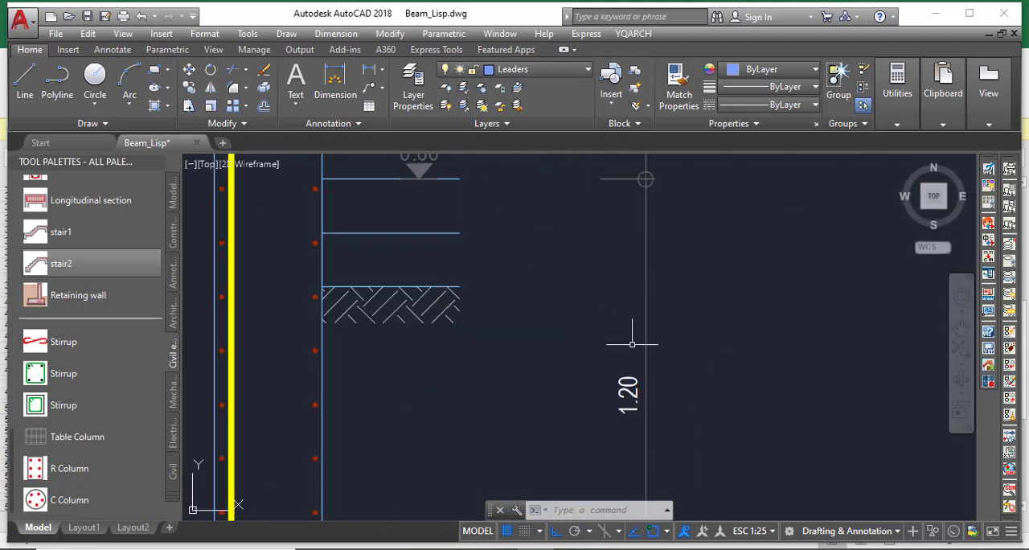
pyautogui.scroll(-4, 635, 386)
pyautogui.scroll(2, 556, 307)
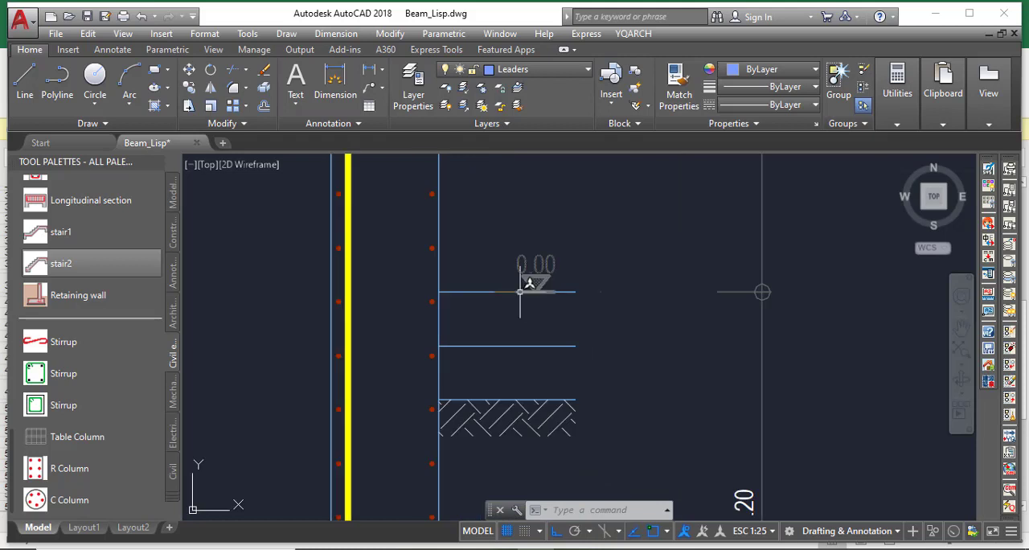
# Draw a short horizontal guide line at the 0.00 level, starting at the left vertical bar's centre and running into the wall
pyautogui.scroll(4, 363, 290)
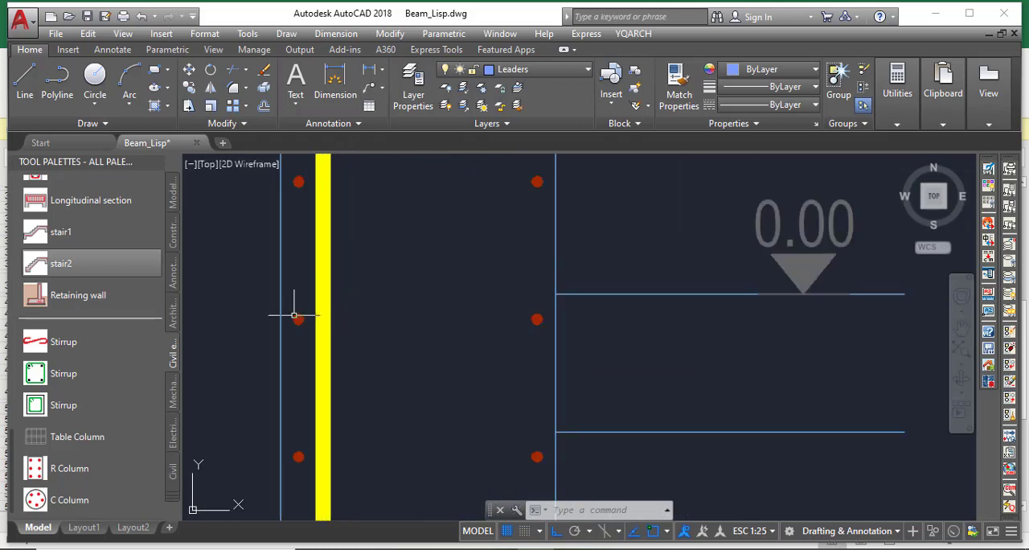
pyautogui.click(25, 74)
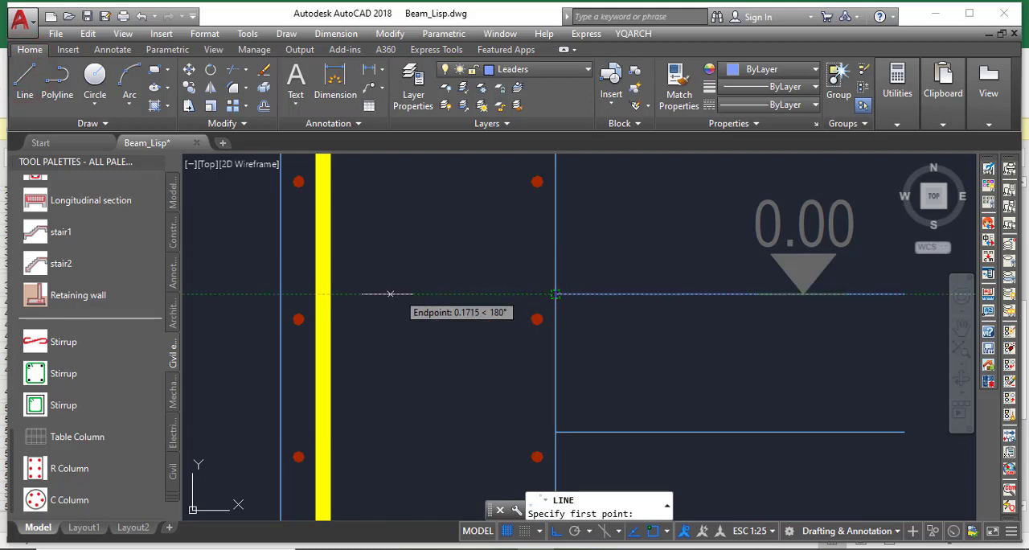
pyautogui.click(322, 294)
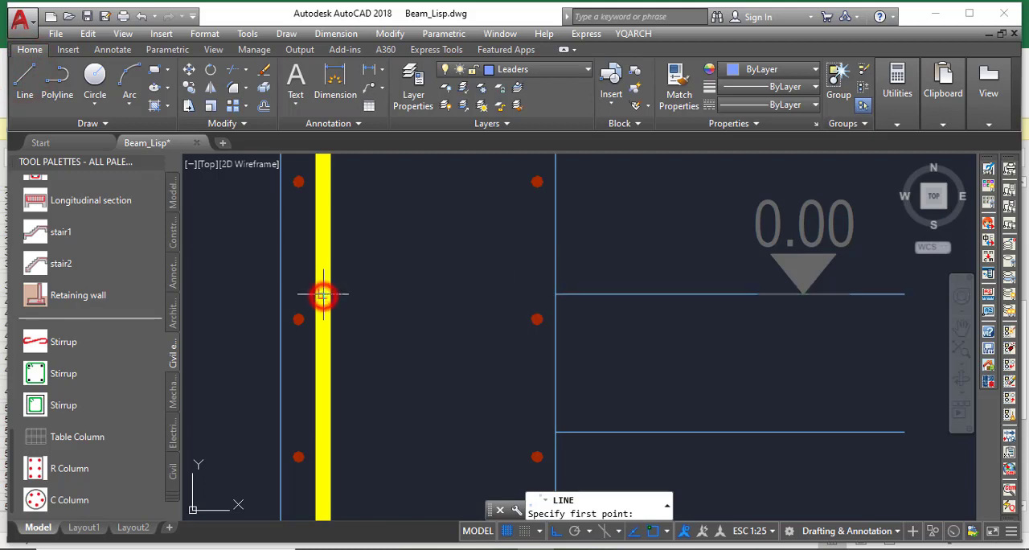
pyautogui.click(420, 294)
pyautogui.press('Escape')
pyautogui.scroll(4, 303, 297)
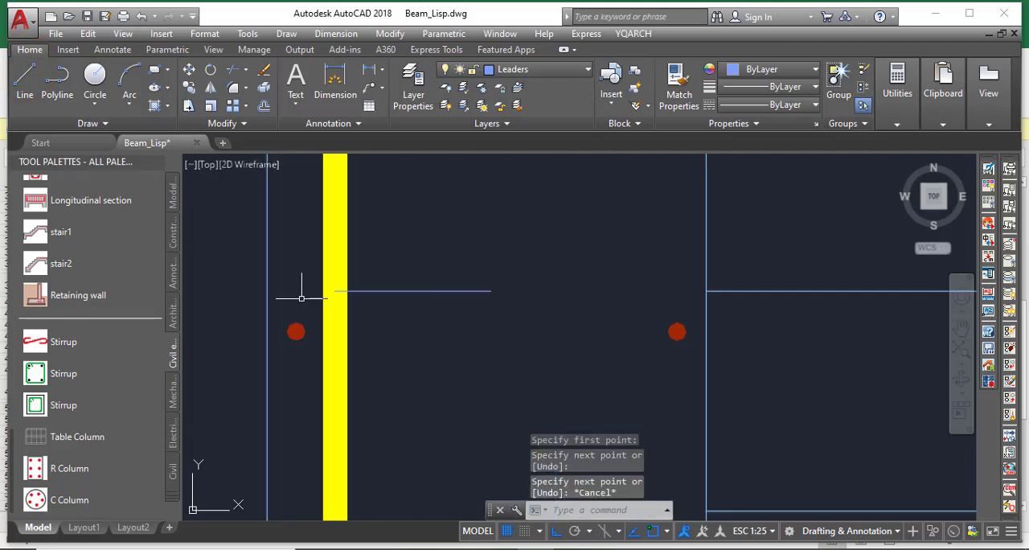
# Break the left vertical bar at the guide line's start on the 0.00 level and erase the guide line
pyautogui.click(244, 123)
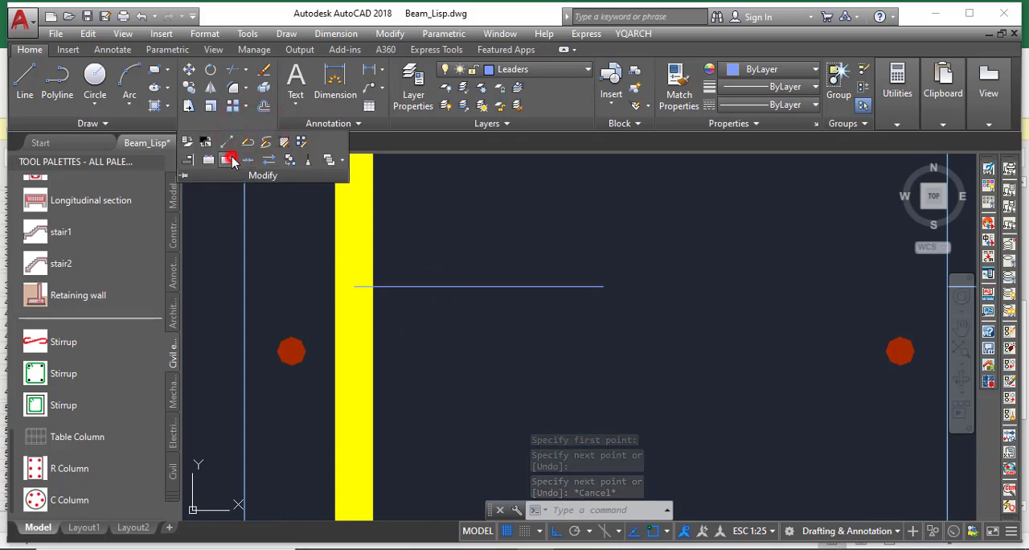
pyautogui.click(232, 160)
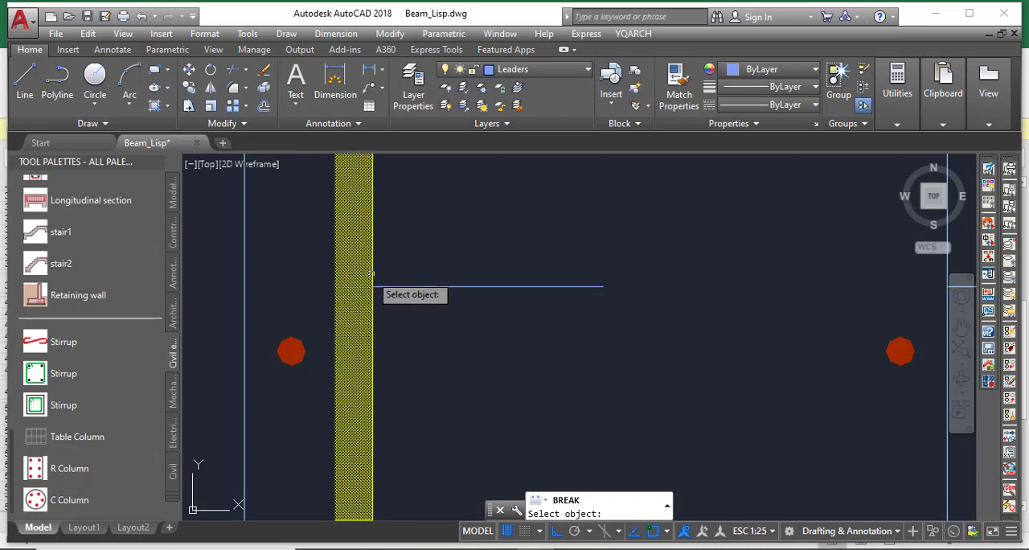
pyautogui.click(366, 270)
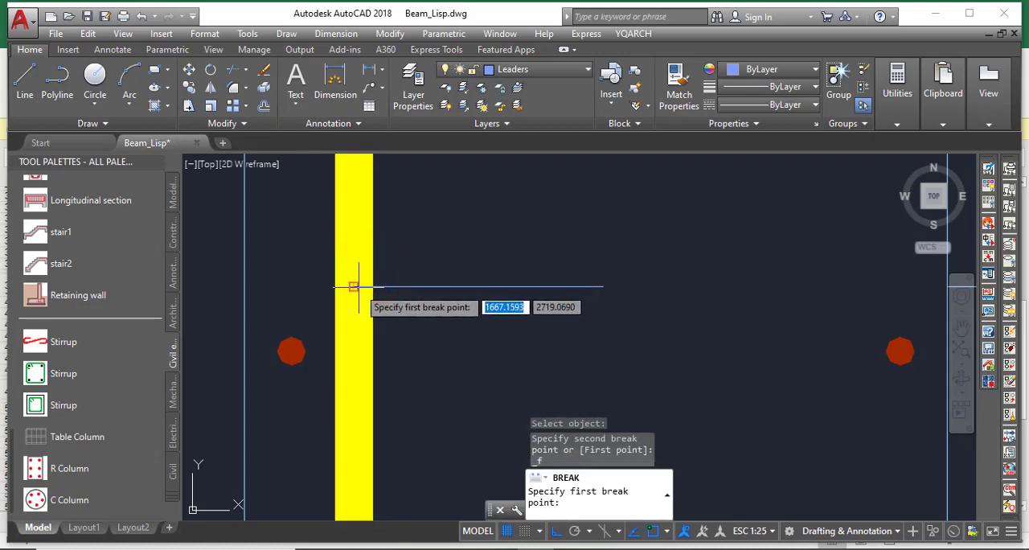
pyautogui.click(354, 287)
pyautogui.click(442, 323)
pyautogui.click(414, 272)
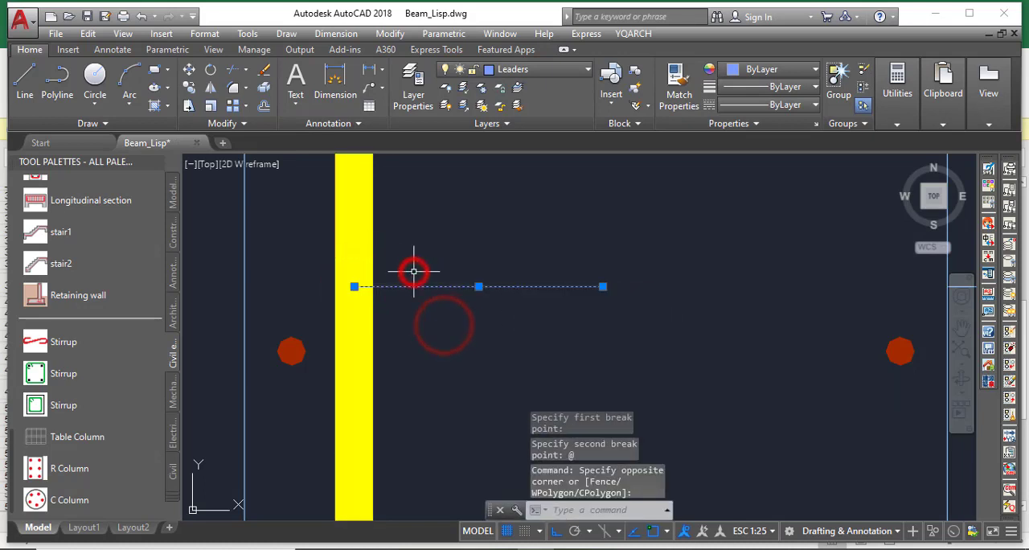
pyautogui.press('Delete')
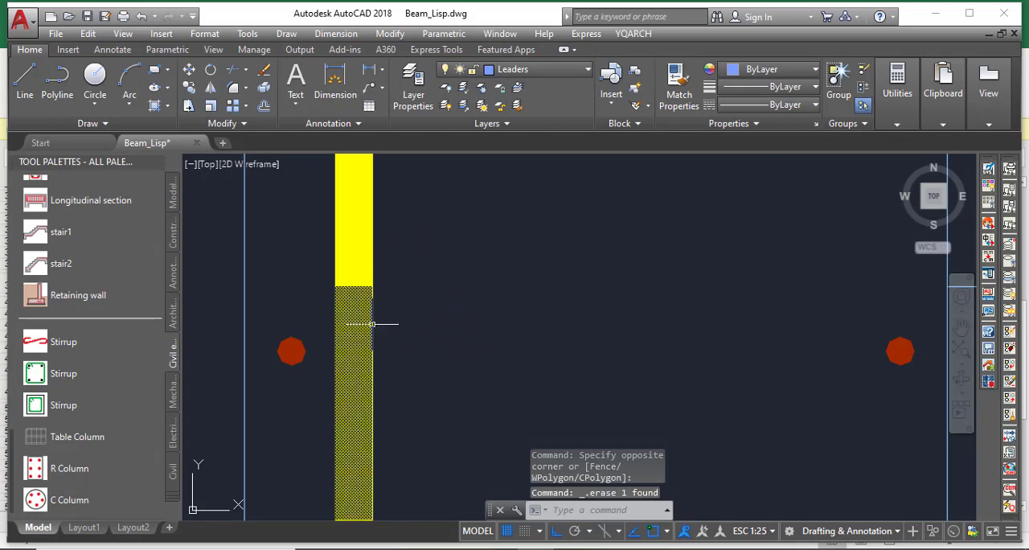
# Move the bar piece below the 0.00 level horizontally to the right, clear of the bar above it
pyautogui.click(371, 324)
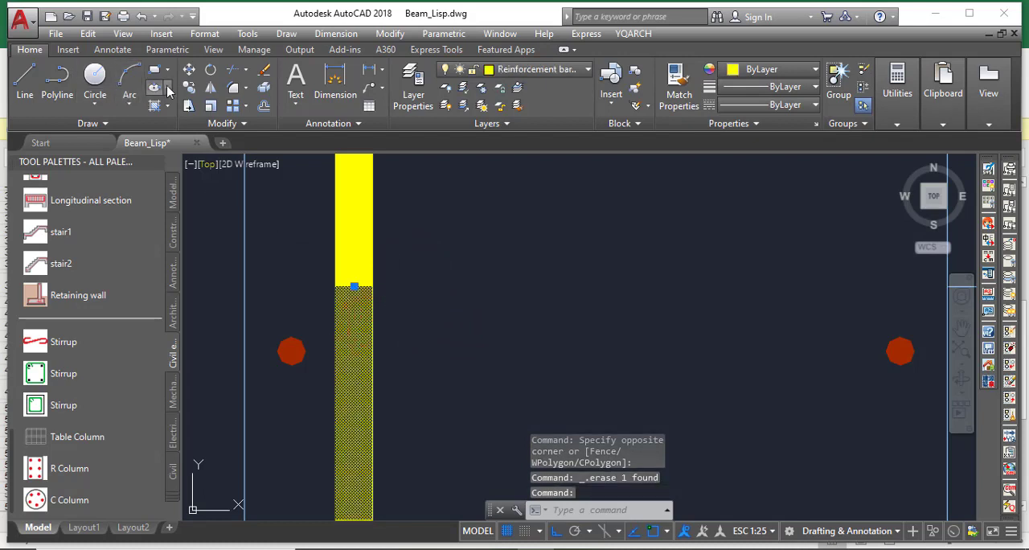
pyautogui.click(189, 69)
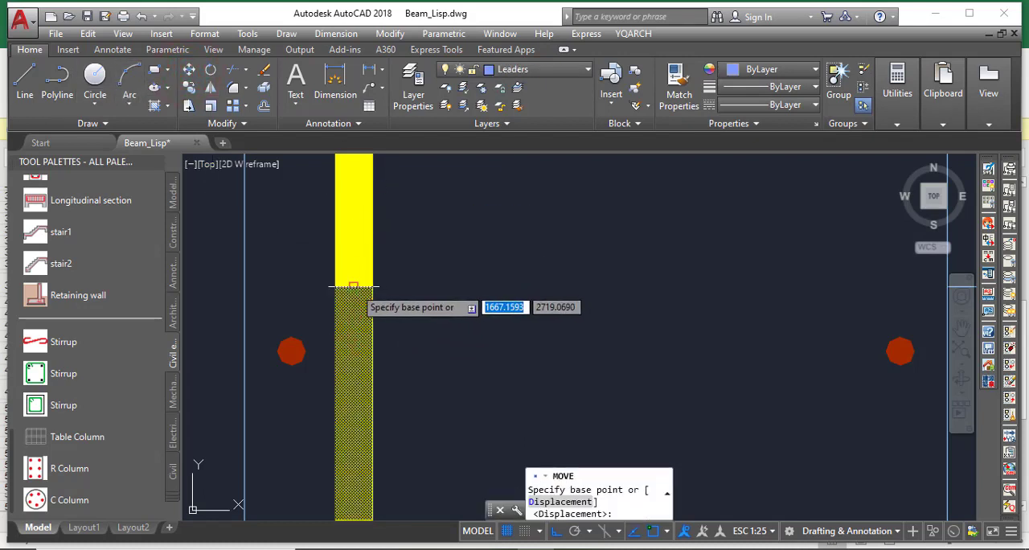
pyautogui.click(354, 286)
pyautogui.click(435, 281)
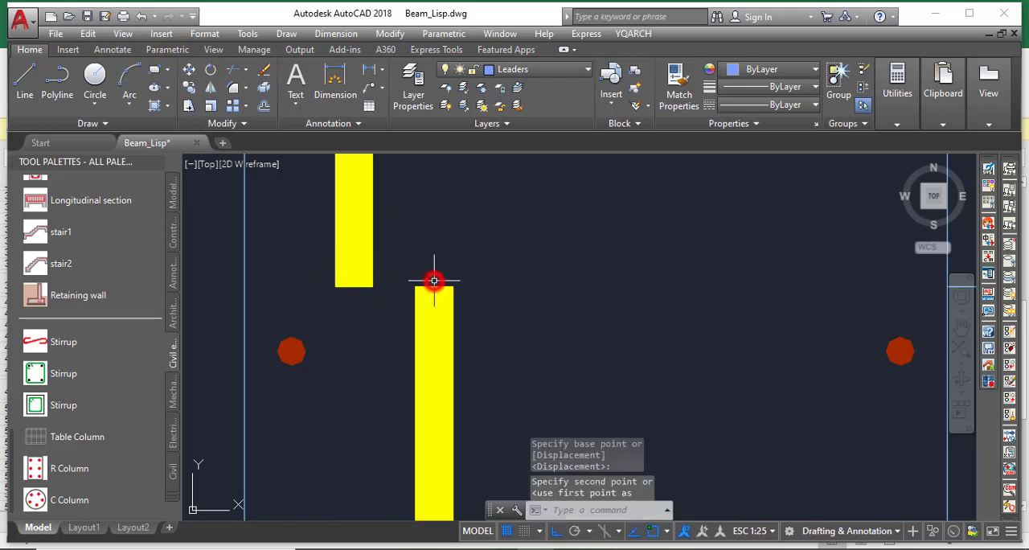
# Stretch the footing bar's upper end vertically past the 0.00 level to a segment length of 2.2
pyautogui.scroll(-5, 338, 299)
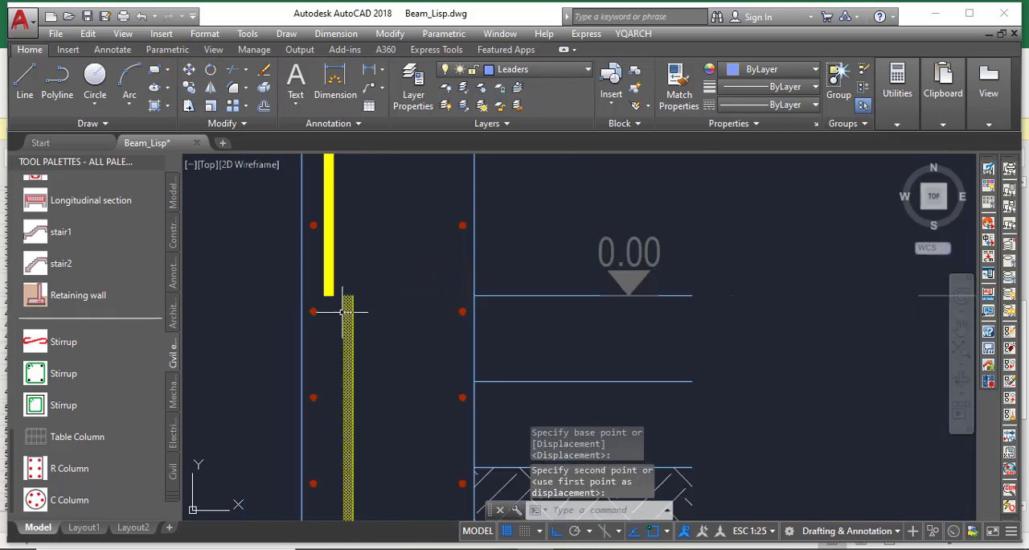
pyautogui.click(347, 312)
pyautogui.scroll(4, 348, 306)
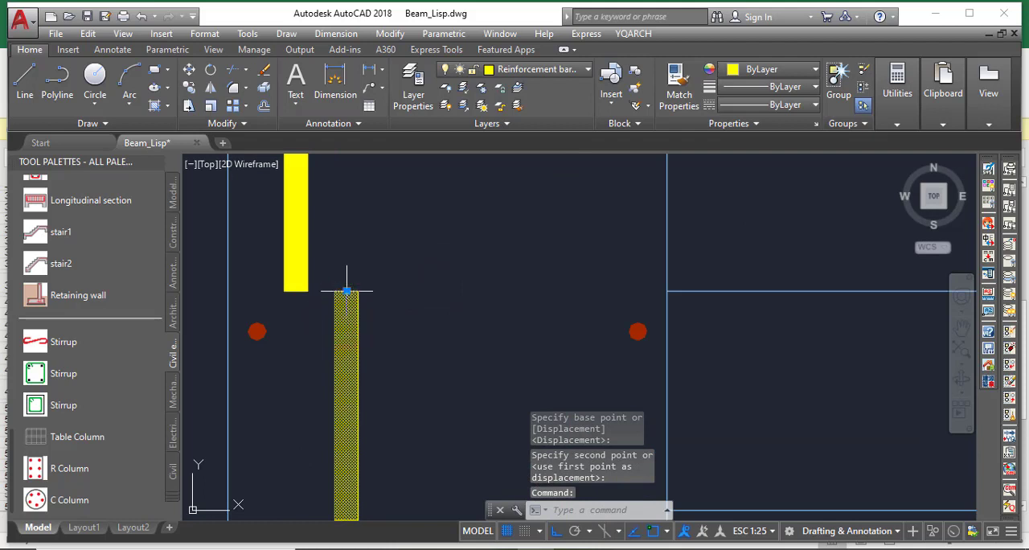
pyautogui.click(347, 292)
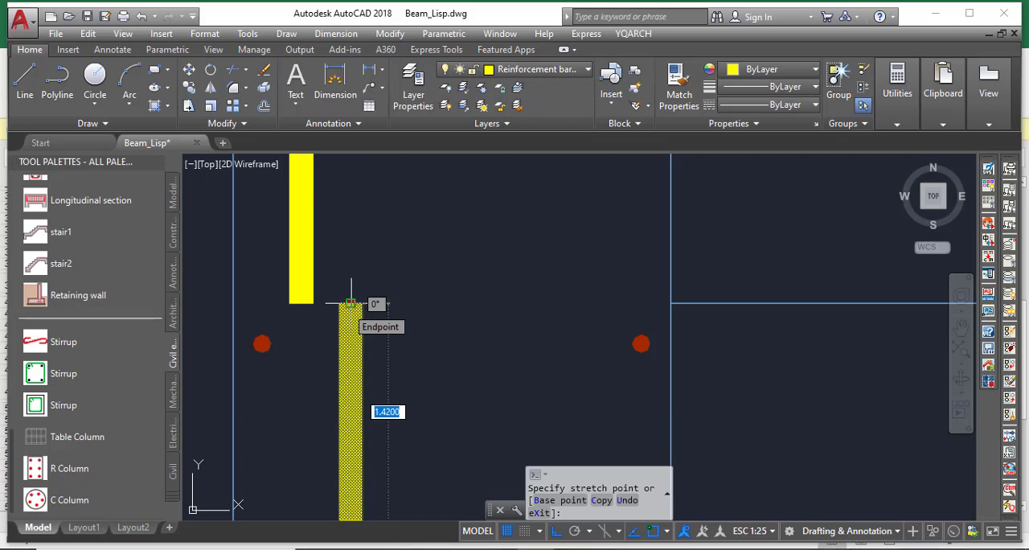
pyautogui.scroll(-3, 347, 210)
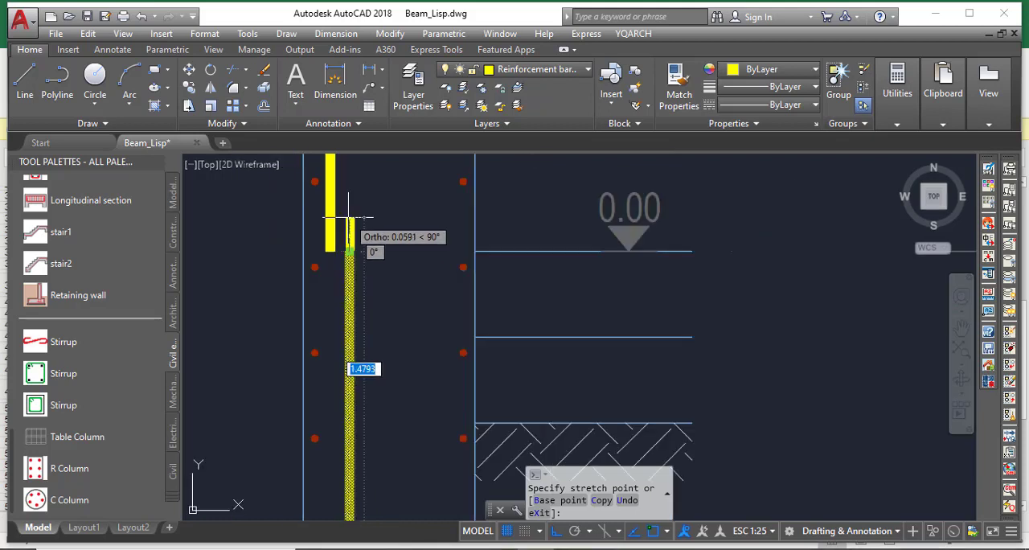
pyautogui.scroll(-6, 382, 363)
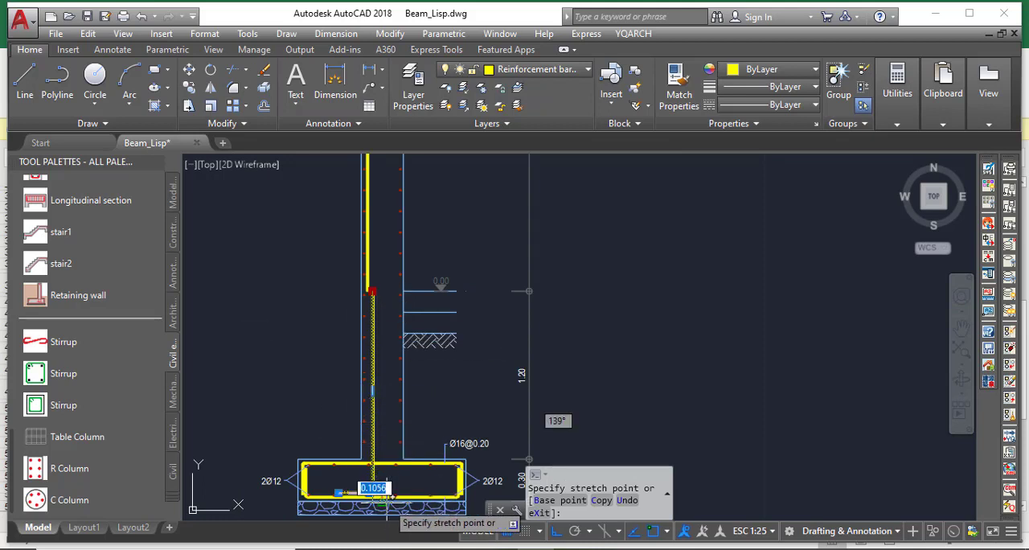
pyautogui.scroll(6, 407, 280)
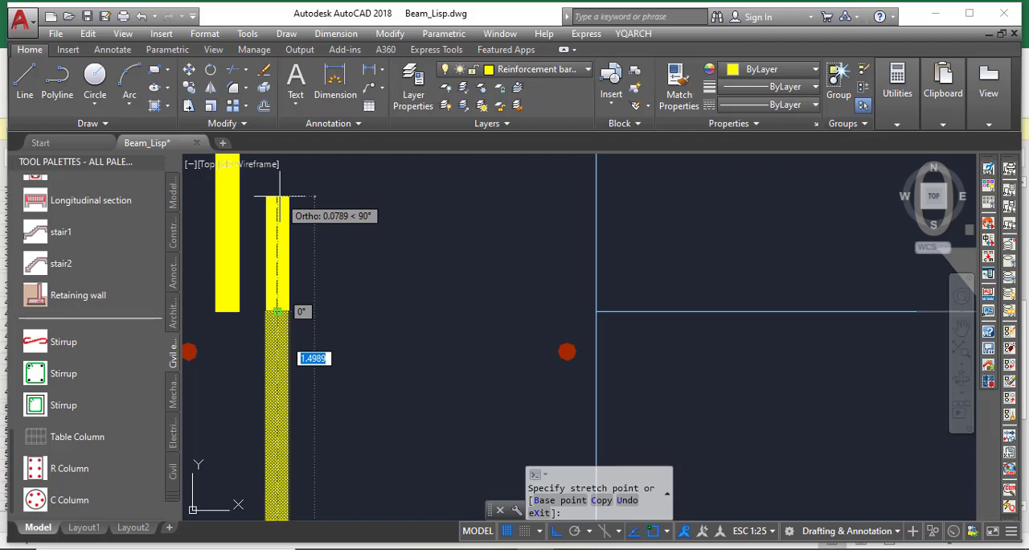
pyautogui.write('2.2')
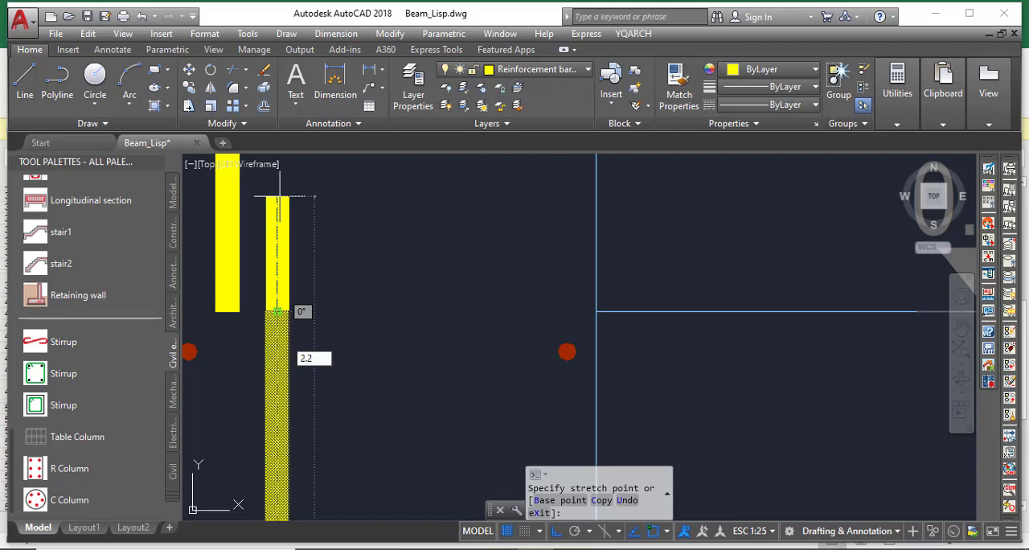
pyautogui.press('Return')
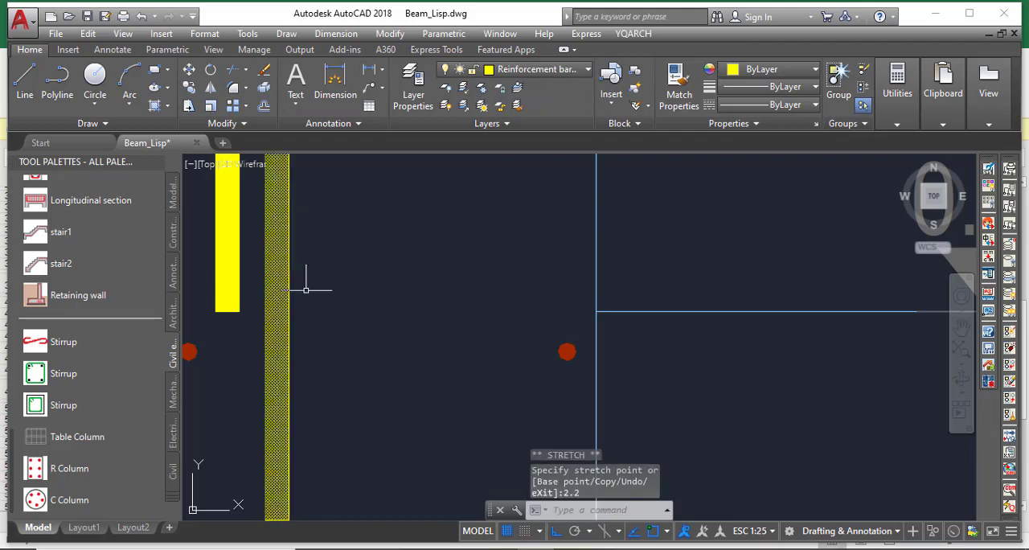
pyautogui.scroll(-8, 306, 290)
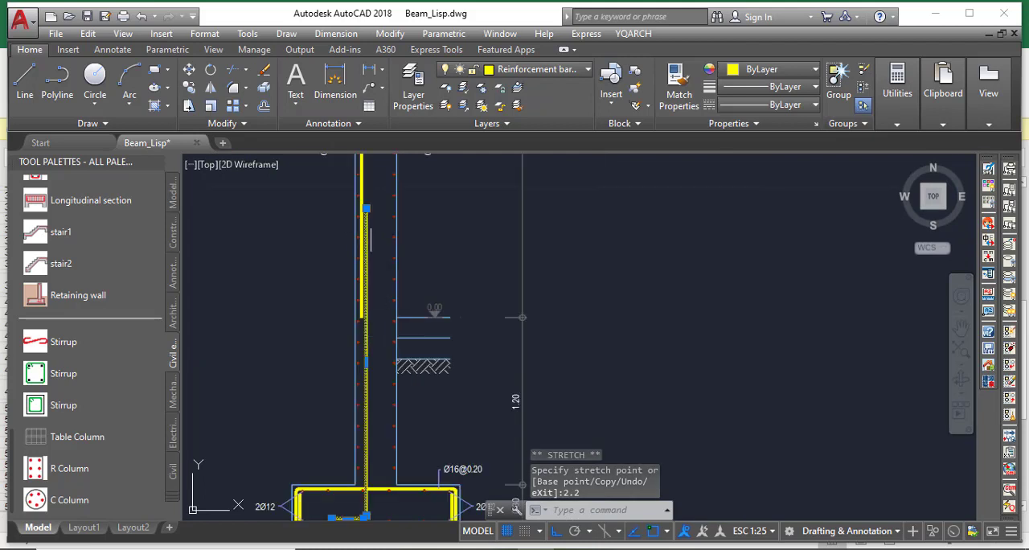
pyautogui.scroll(4, 371, 237)
pyautogui.press('Escape')
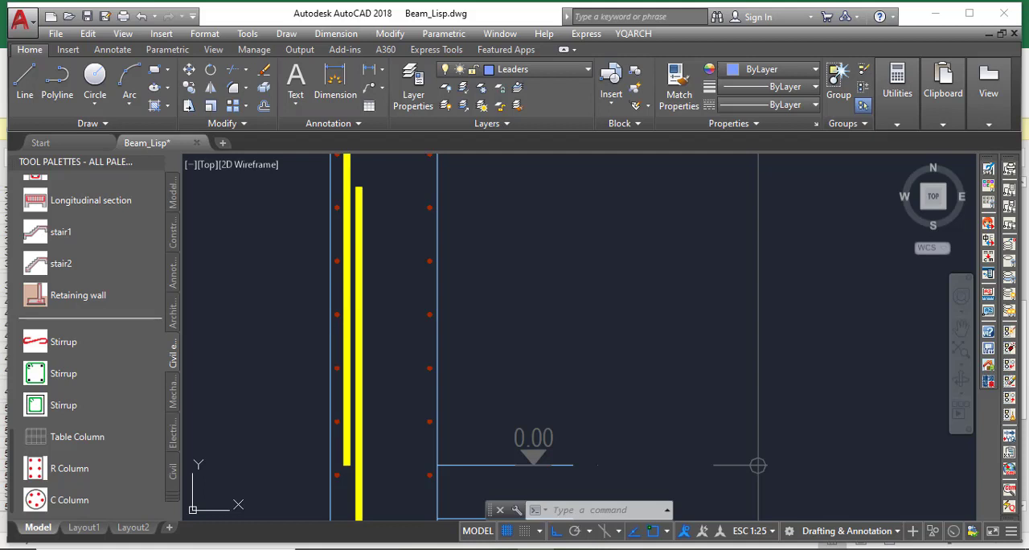
# Erase the leftover angled bar mark inside the wall at the 3.00 level
pyautogui.scroll(-10, 322, 402)
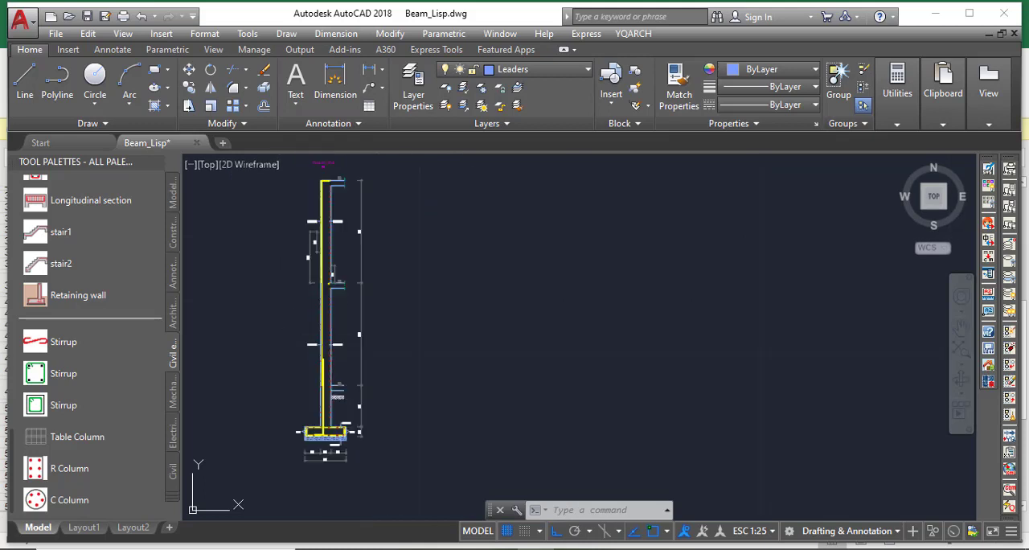
pyautogui.scroll(8, 332, 281)
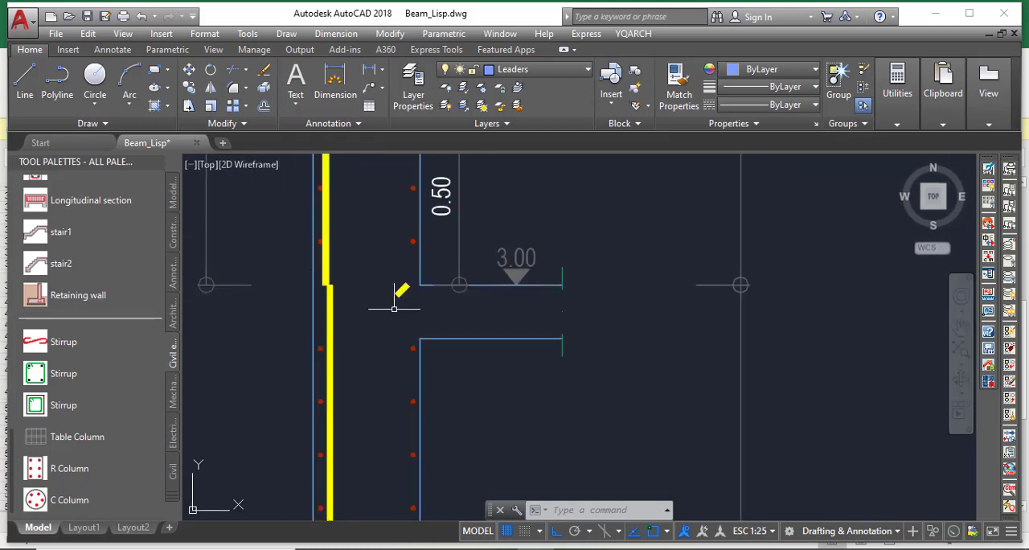
pyautogui.click(413, 304)
pyautogui.click(391, 285)
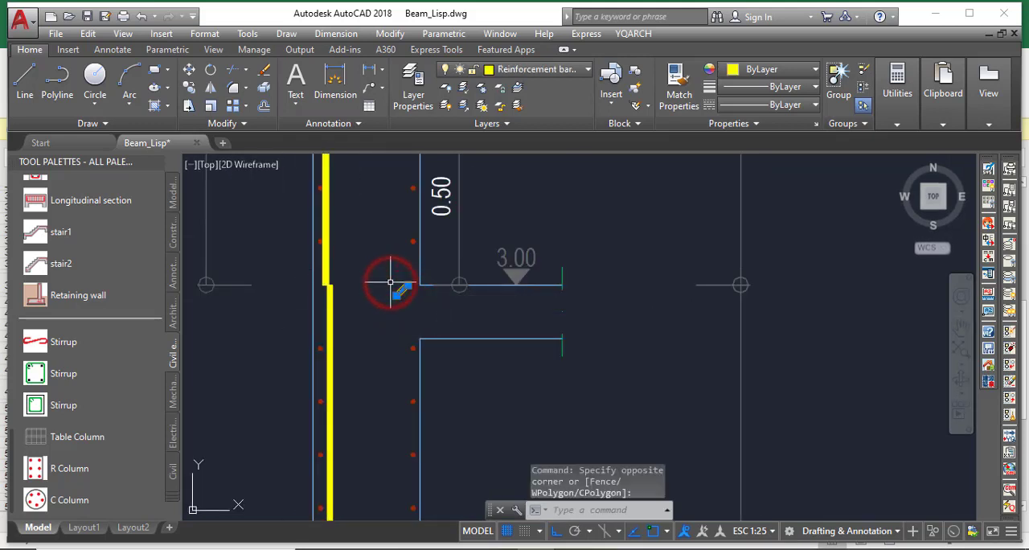
pyautogui.press('Delete')
# Move the vertical bar below the 3.00 level about 0.02 to the right, clear of the upper span's bar
pyautogui.scroll(5, 346, 279)
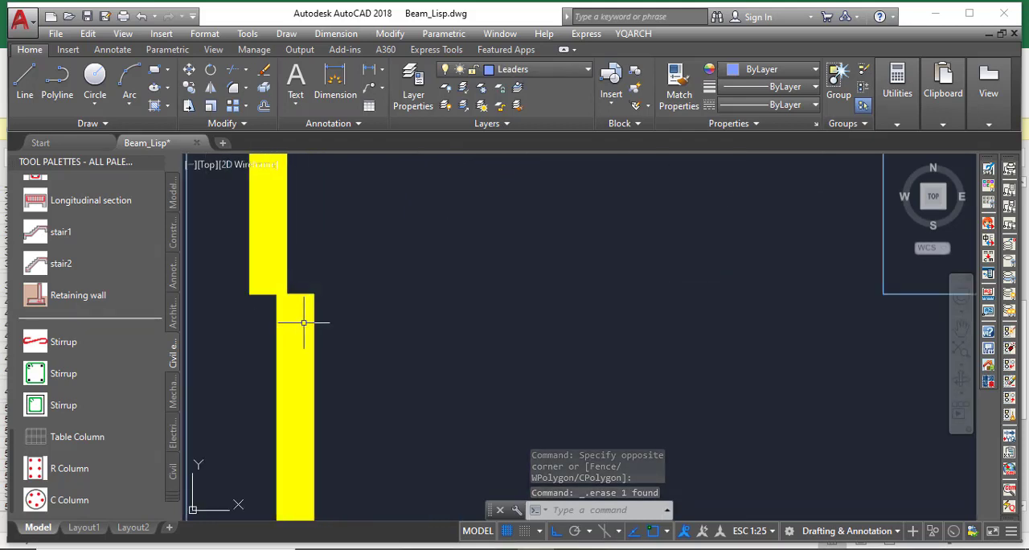
pyautogui.click(311, 330)
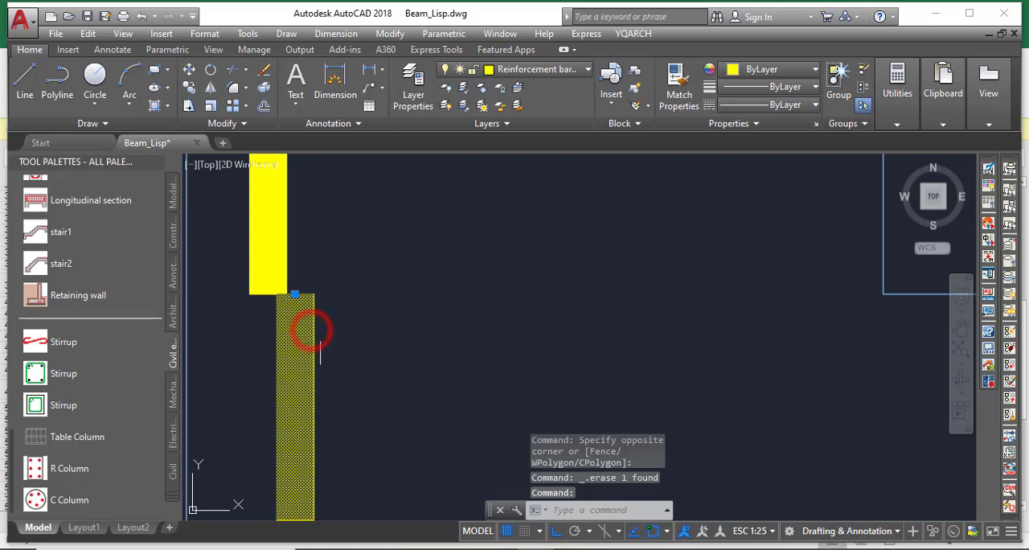
pyautogui.click(189, 69)
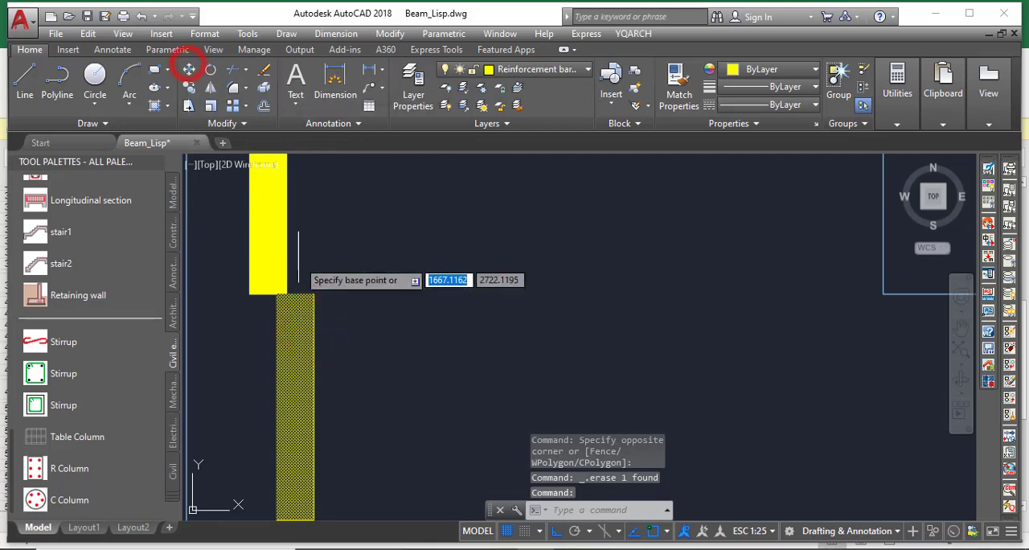
pyautogui.click(294, 294)
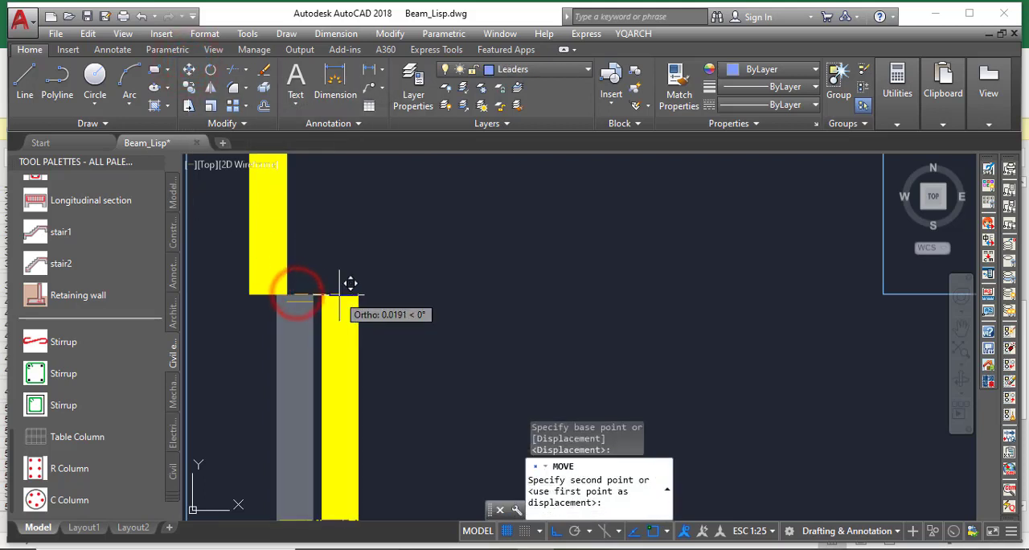
pyautogui.click(339, 294)
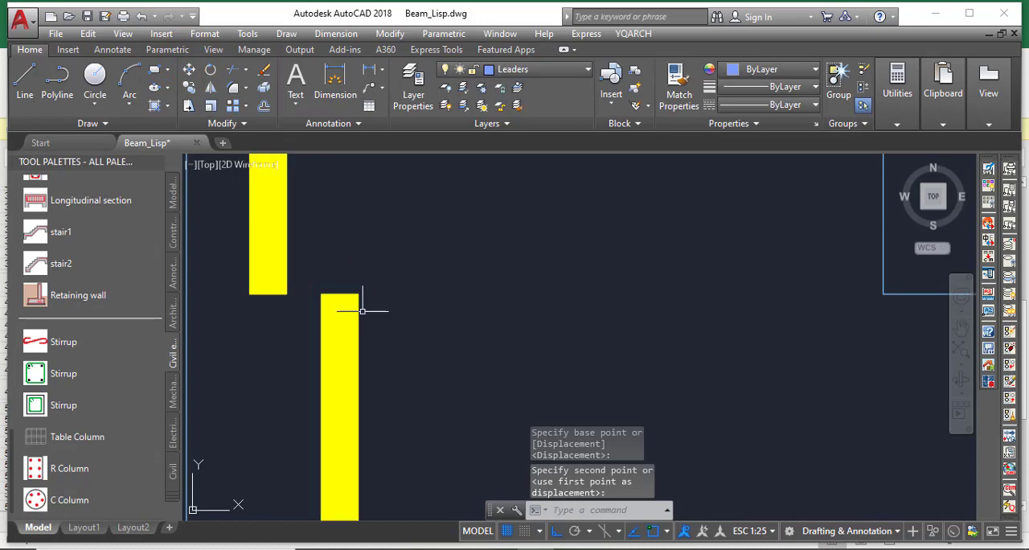
# Stretch the moved bar's upper end vertically past the 3.00 level to a length of 3.8
pyautogui.click(357, 313)
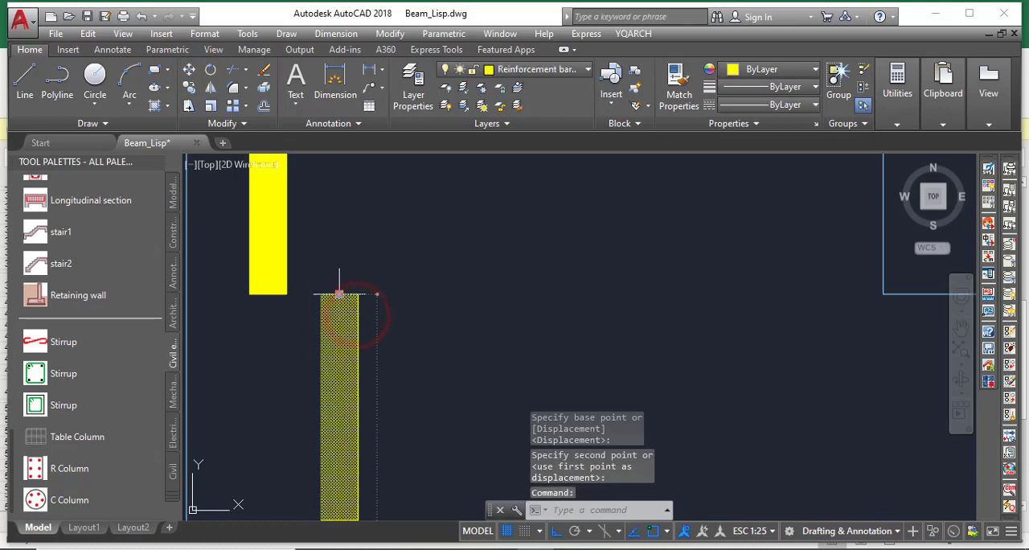
pyautogui.click(340, 296)
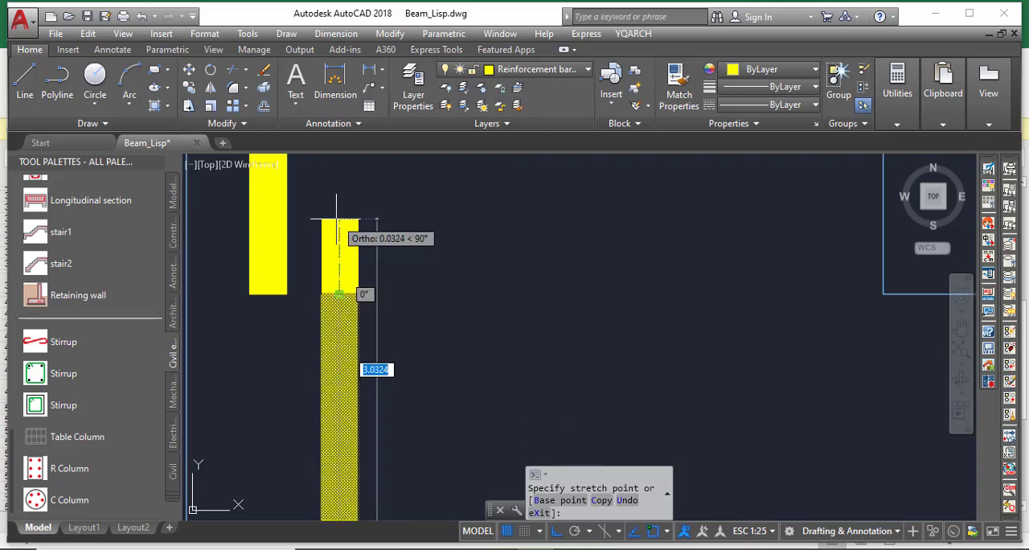
pyautogui.write('3.')
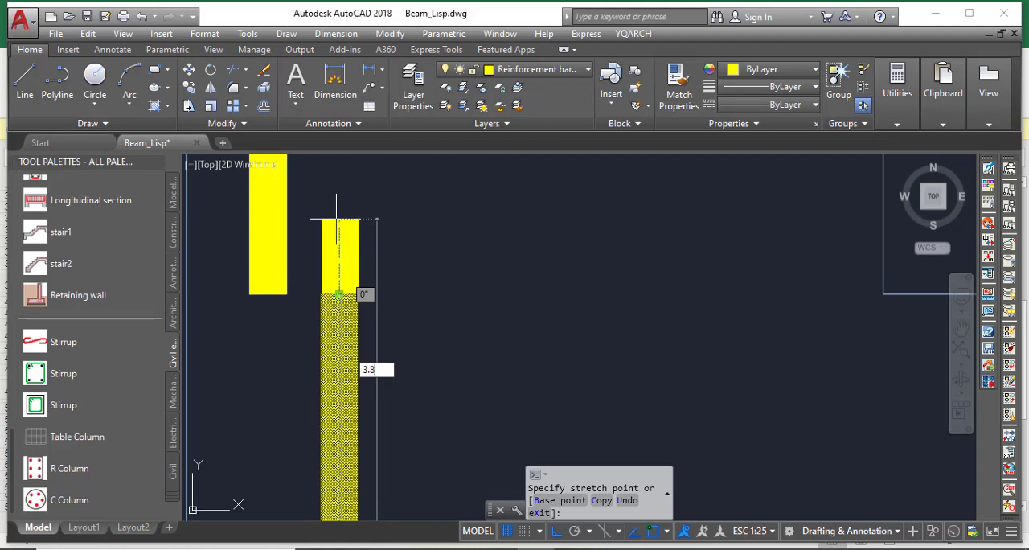
pyautogui.write('8')
pyautogui.press('Return')
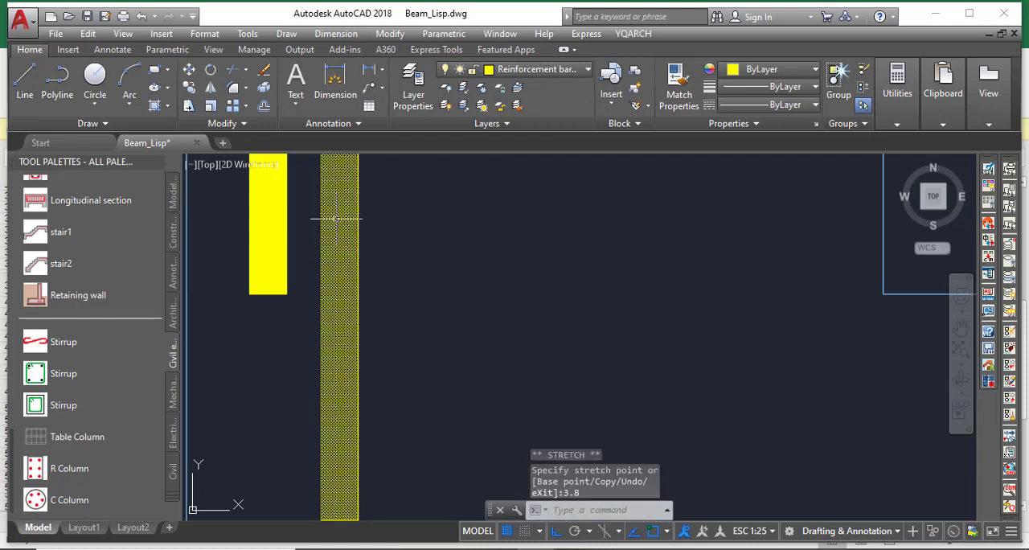
pyautogui.press('Escape')
pyautogui.scroll(-5, 418, 282)
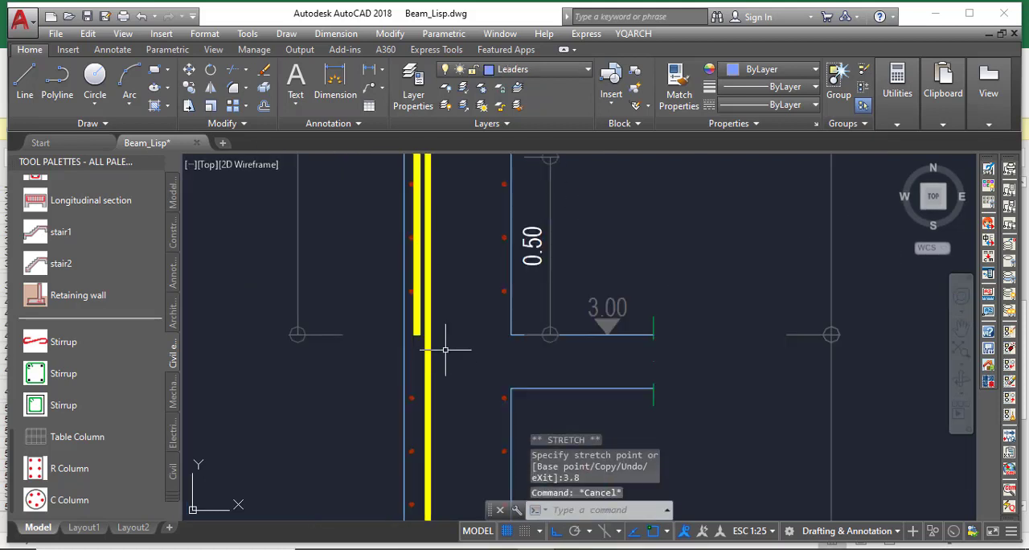
# Add a hooked stirrup tie between the opposite left-face and right-face bars of the wall, below ground level and above the footing
pyautogui.scroll(4, 440, 172)
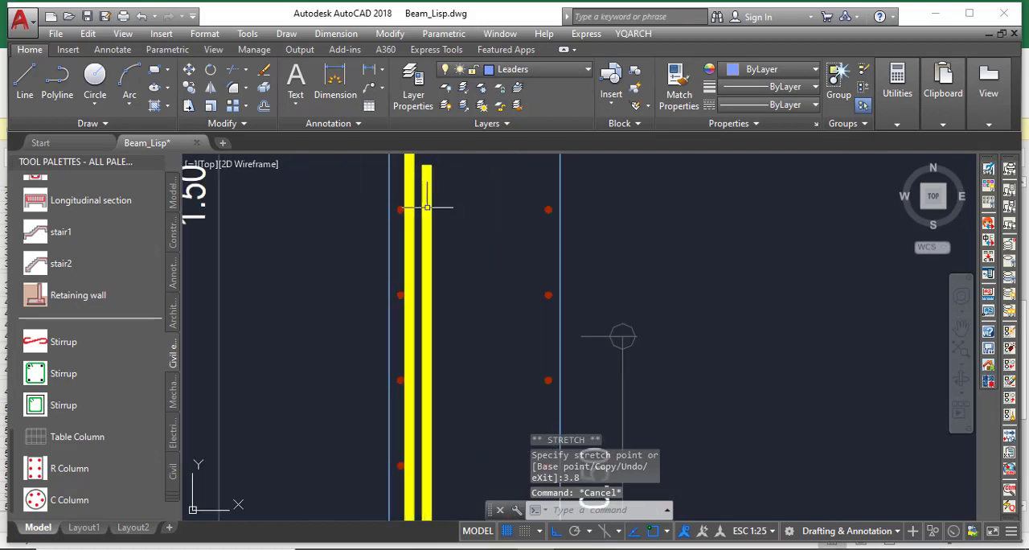
pyautogui.scroll(-4, 400, 210)
pyautogui.scroll(-5, 408, 362)
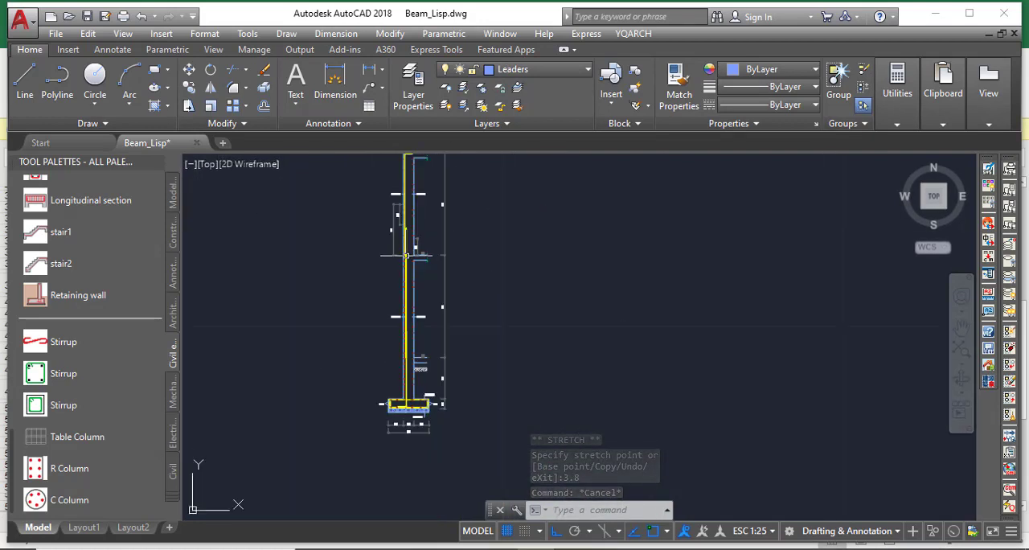
pyautogui.scroll(6, 404, 411)
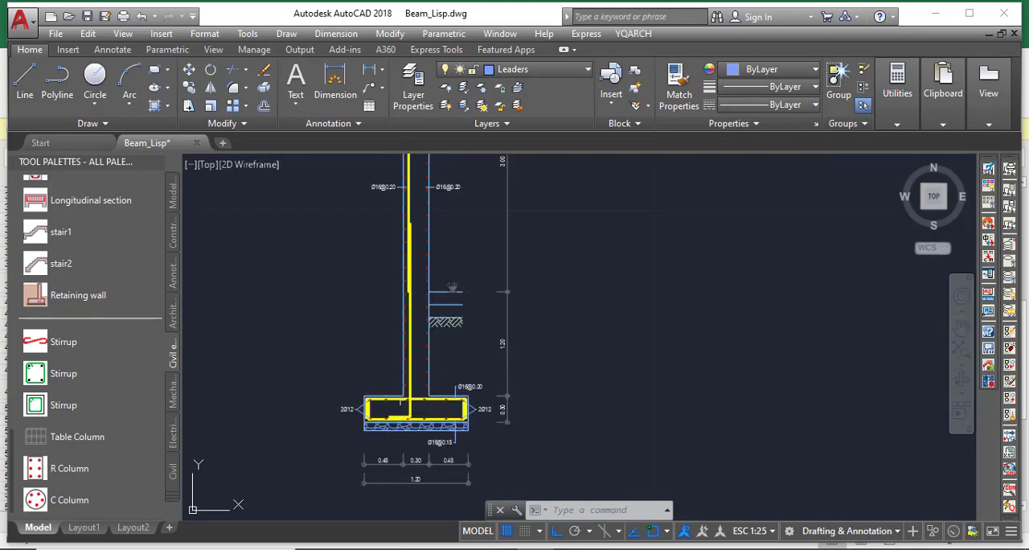
pyautogui.scroll(2, 400, 280)
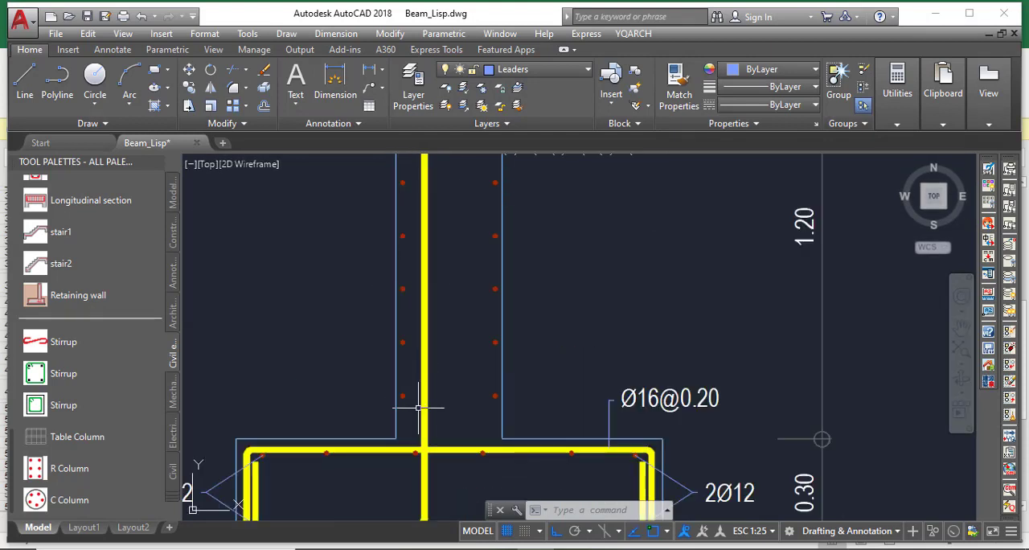
pyautogui.scroll(3, 410, 396)
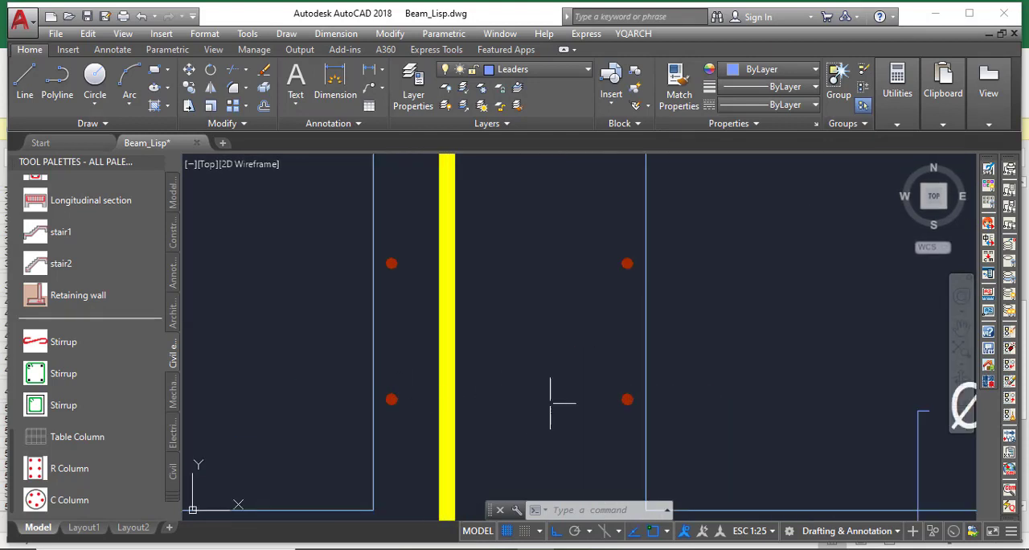
pyautogui.scroll(-4, 471, 410)
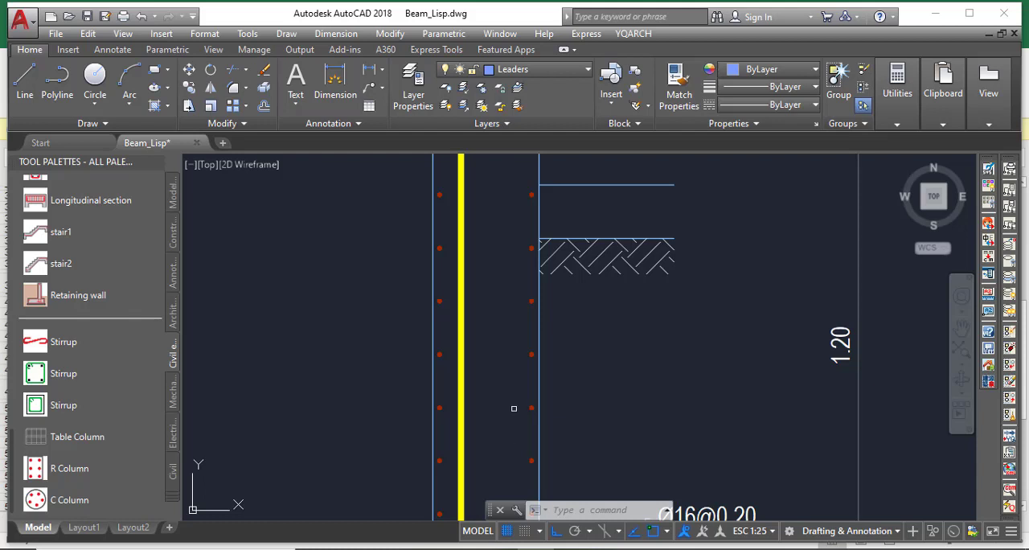
pyautogui.click(66, 343)
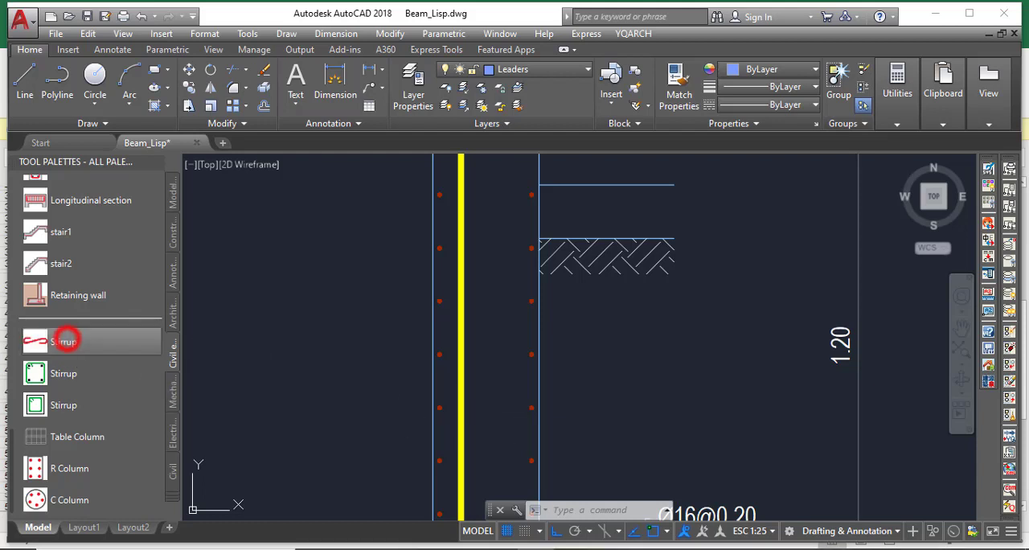
pyautogui.scroll(4, 455, 398)
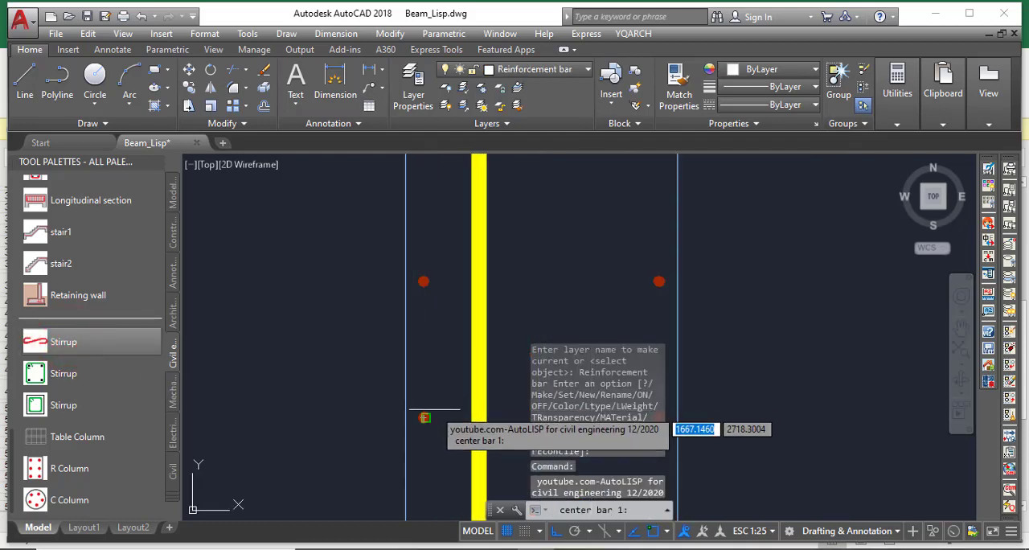
pyautogui.scroll(5, 424, 418)
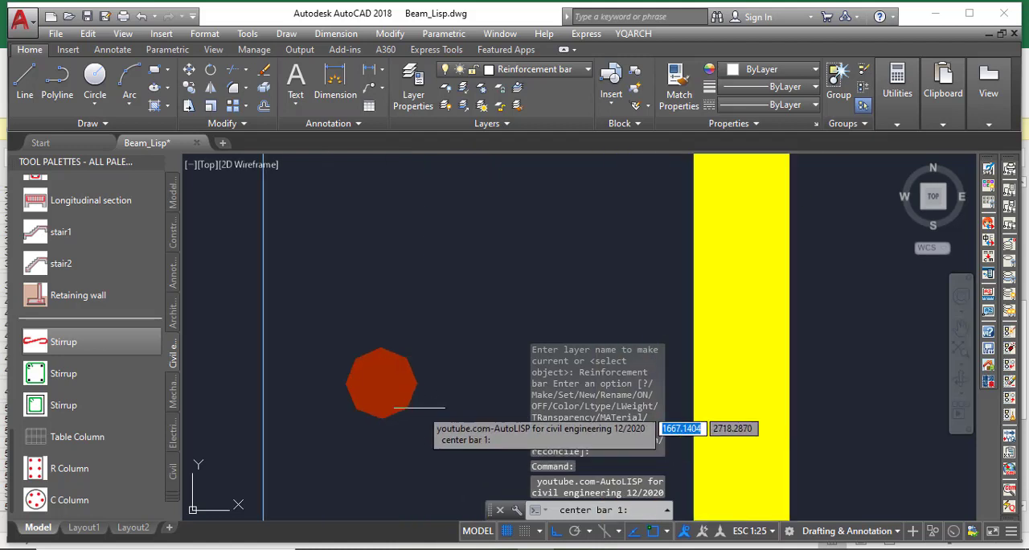
pyautogui.click(378, 381)
pyautogui.scroll(-6, 451, 353)
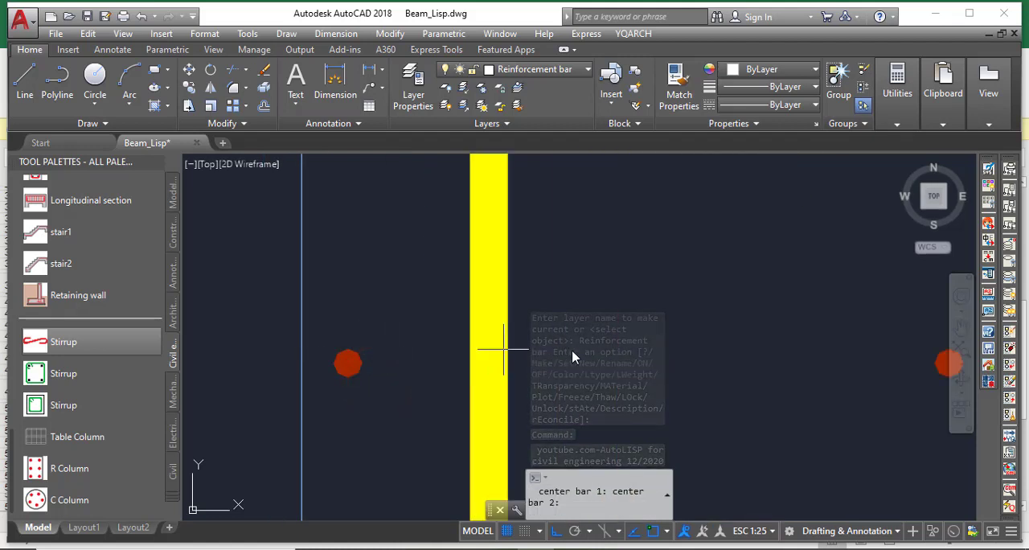
pyautogui.scroll(8, 515, 351)
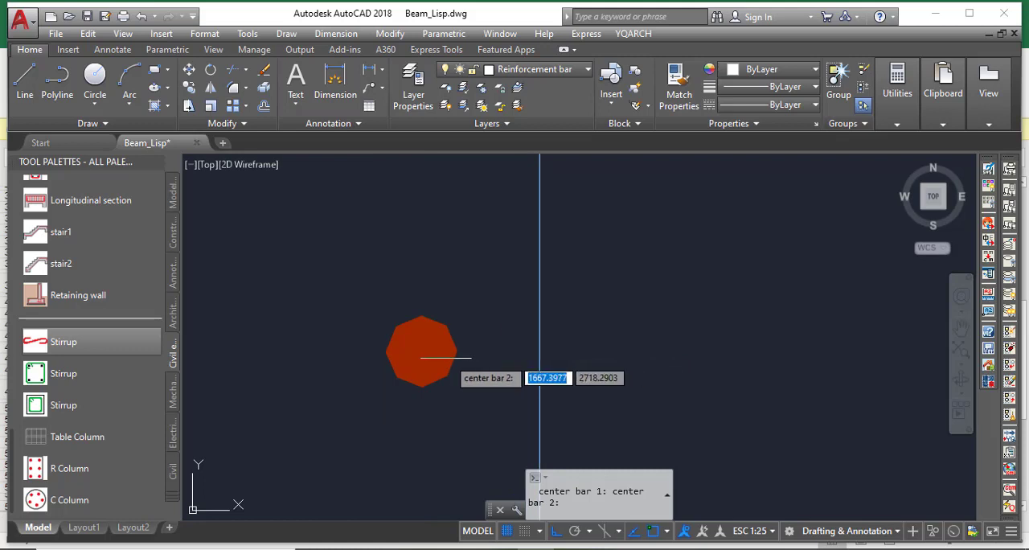
pyautogui.click(421, 352)
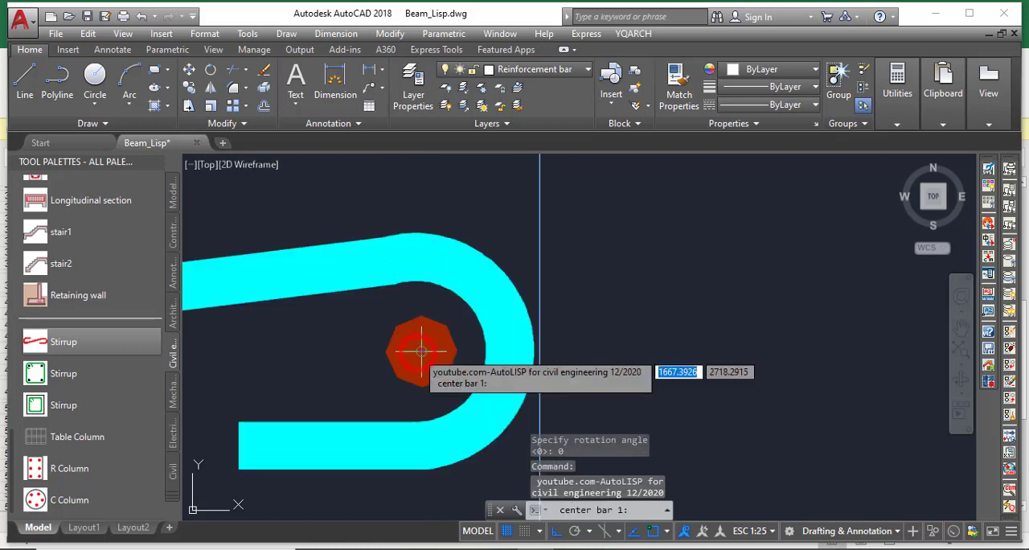
pyautogui.scroll(-5, 531, 345)
pyautogui.scroll(-4, 585, 344)
pyautogui.scroll(4, 526, 328)
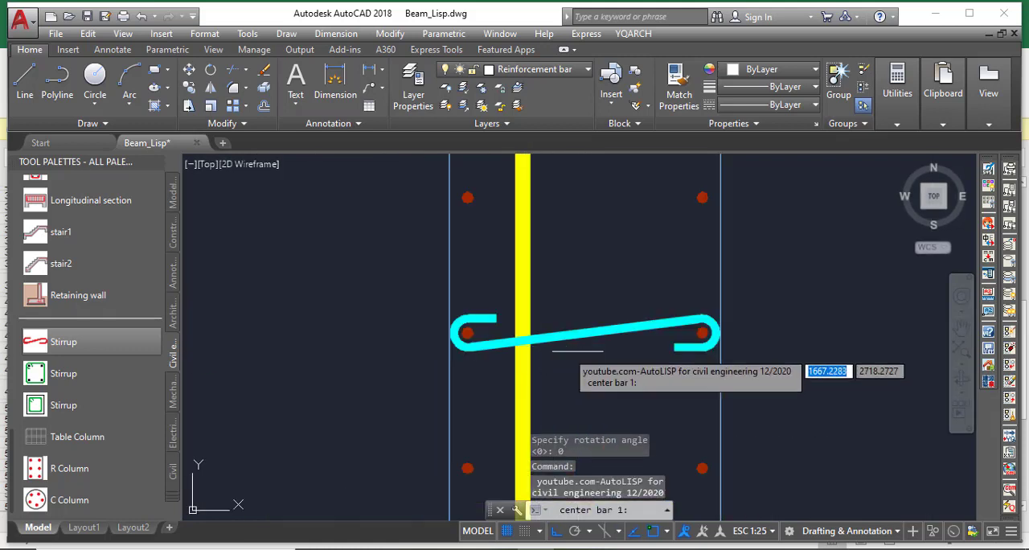
pyautogui.press('Escape')
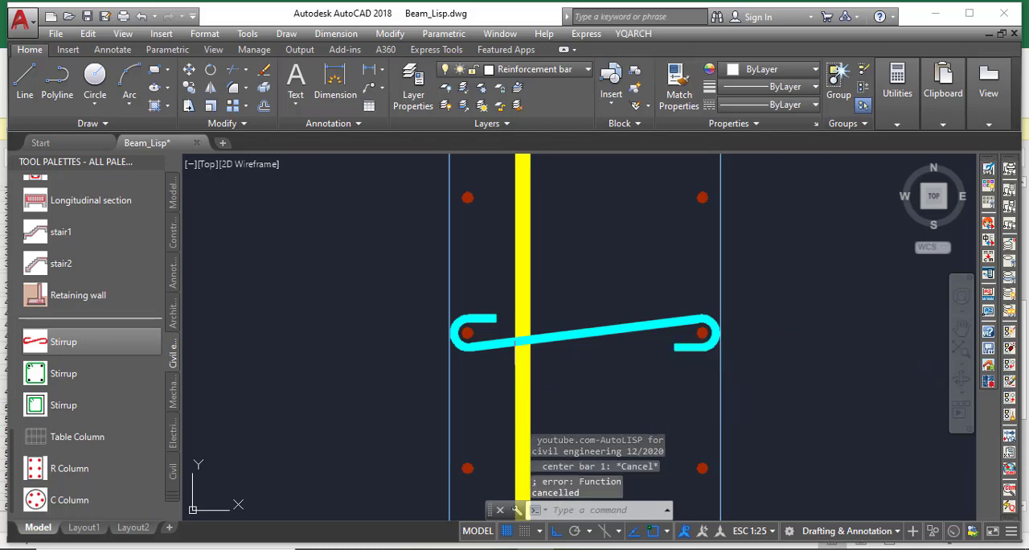
pyautogui.scroll(4, 511, 339)
pyautogui.scroll(-6, 354, 341)
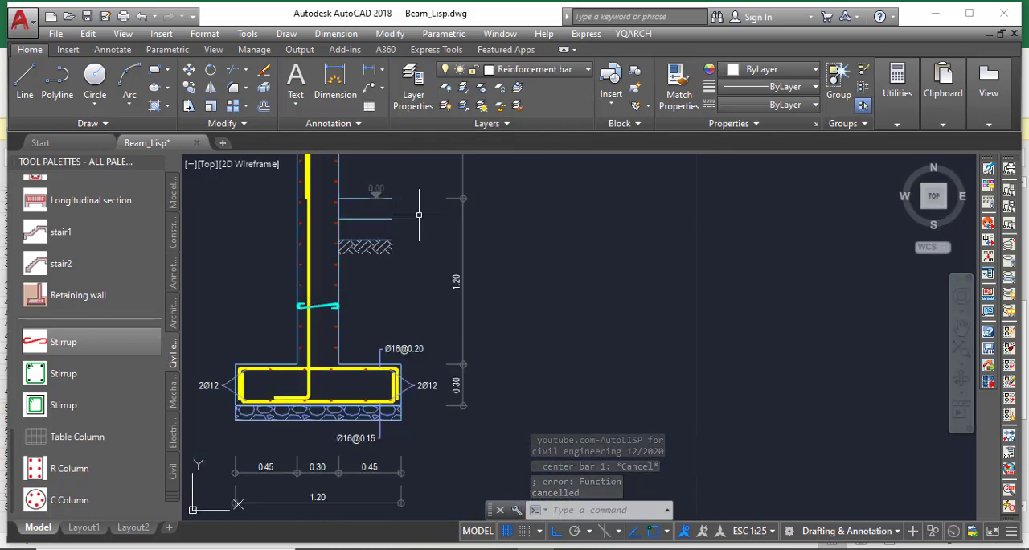
pyautogui.scroll(2, 392, 226)
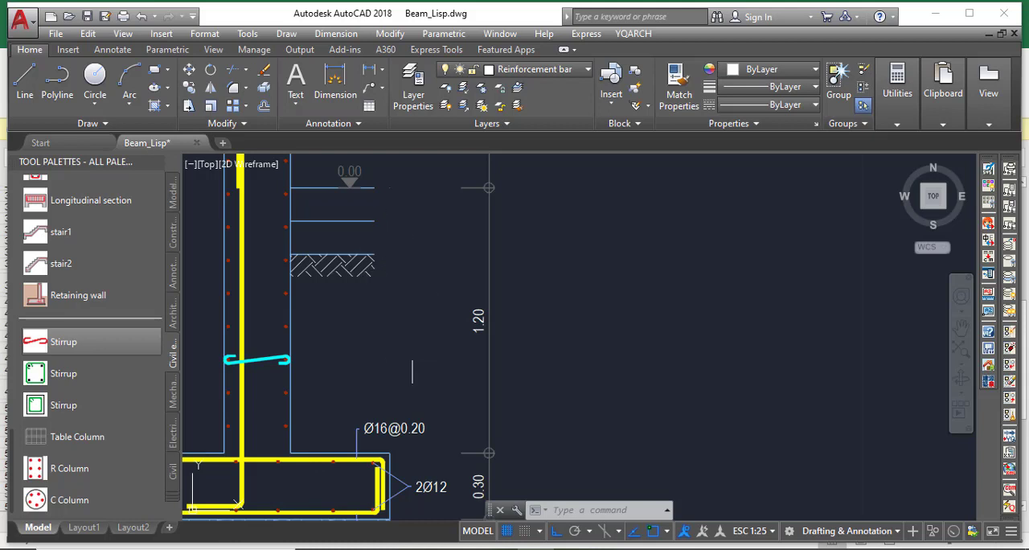
pyautogui.scroll(-5, 468, 359)
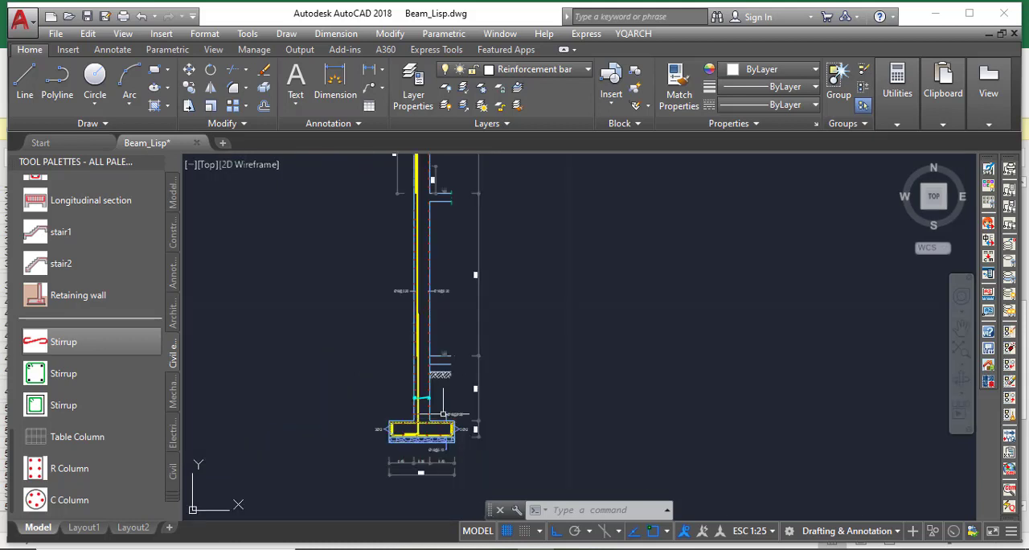
pyautogui.scroll(6, 426, 292)
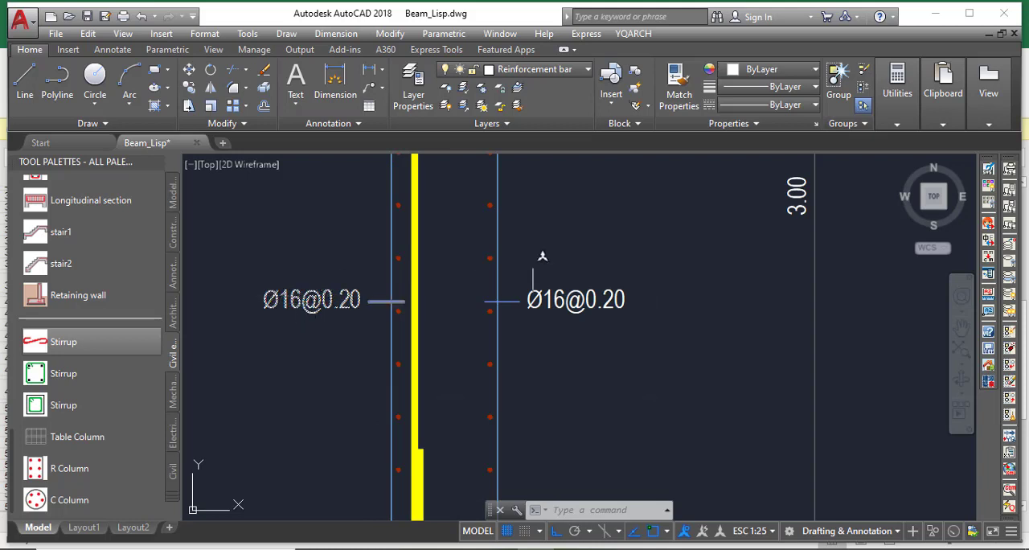
pyautogui.click(604, 328)
pyautogui.click(554, 272)
pyautogui.press('Delete')
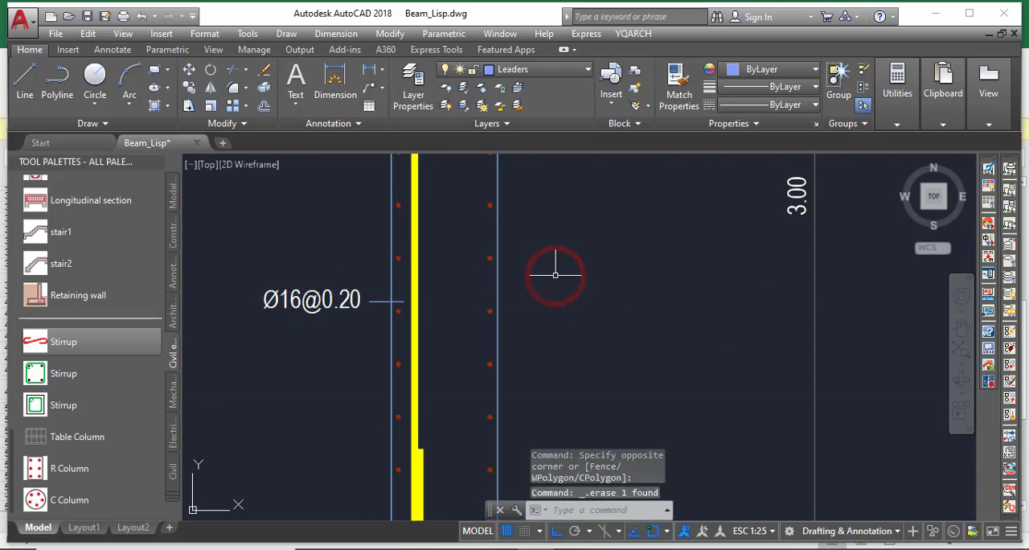
# Change the bar label on the left side of the wall's lower span to 4Y16
pyautogui.click(297, 300)
pyautogui.doubleClick(297, 300)
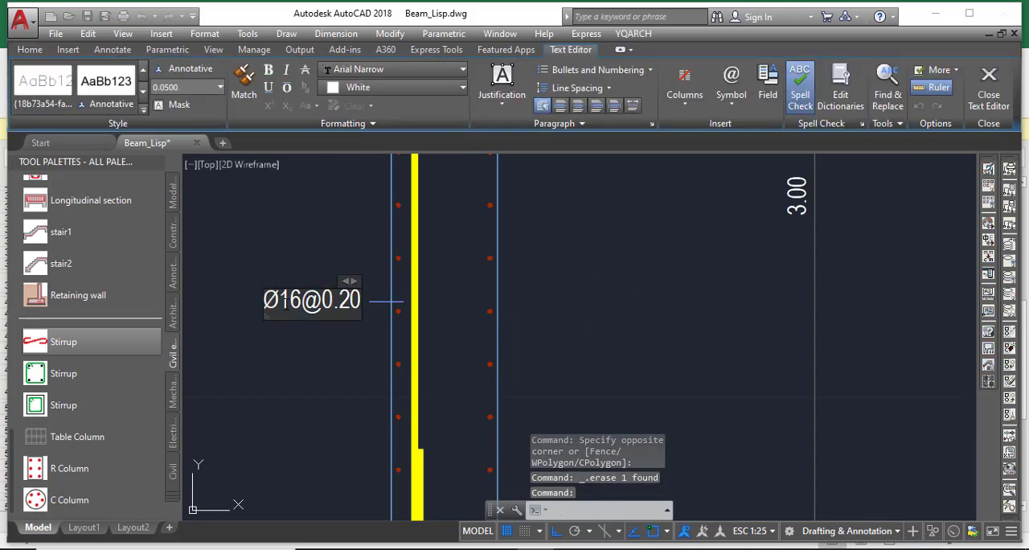
pyautogui.moveTo(280, 302); pyautogui.dragTo(268, 306)
pyautogui.write('y')
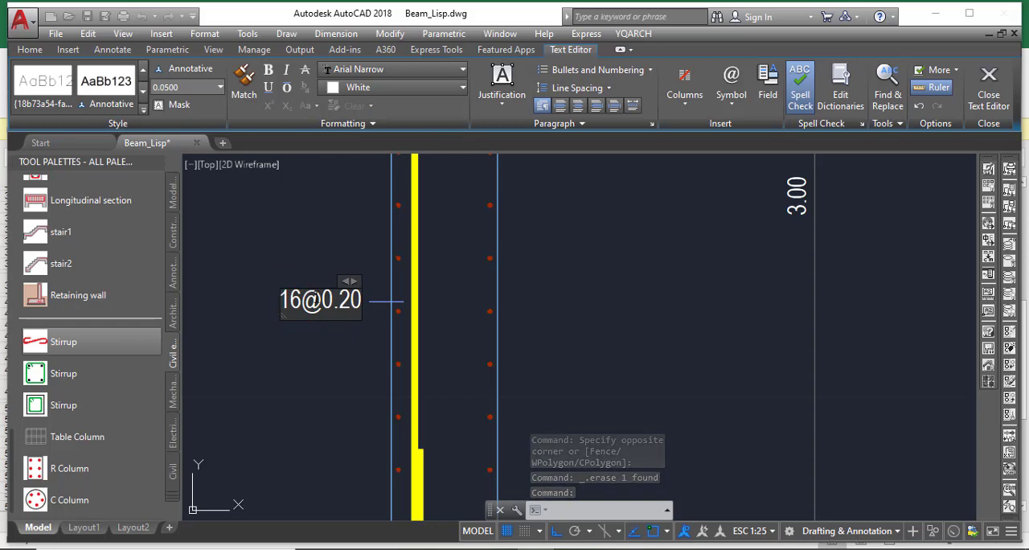
pyautogui.write('Y')
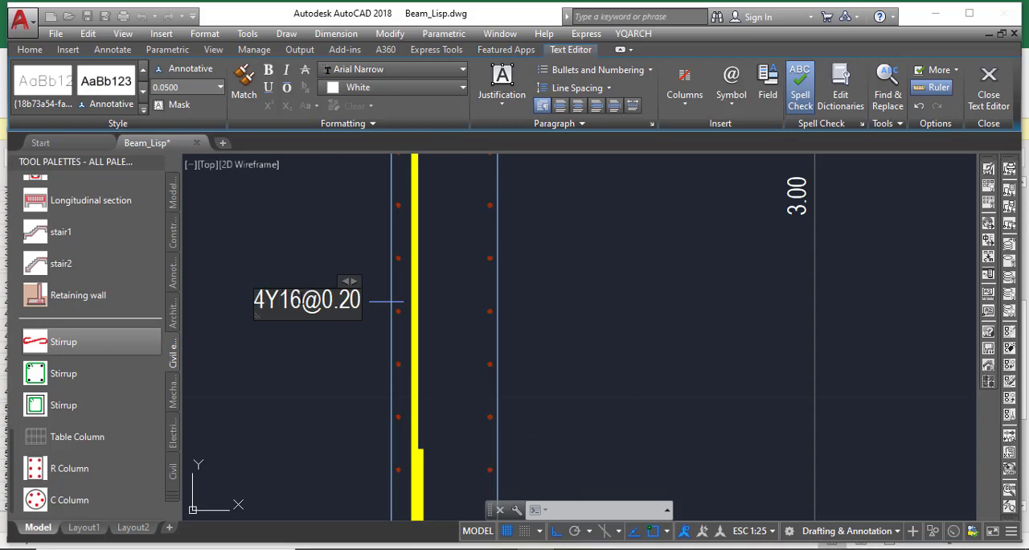
pyautogui.moveTo(308, 299); pyautogui.dragTo(365, 305)
pyautogui.click(352, 317)
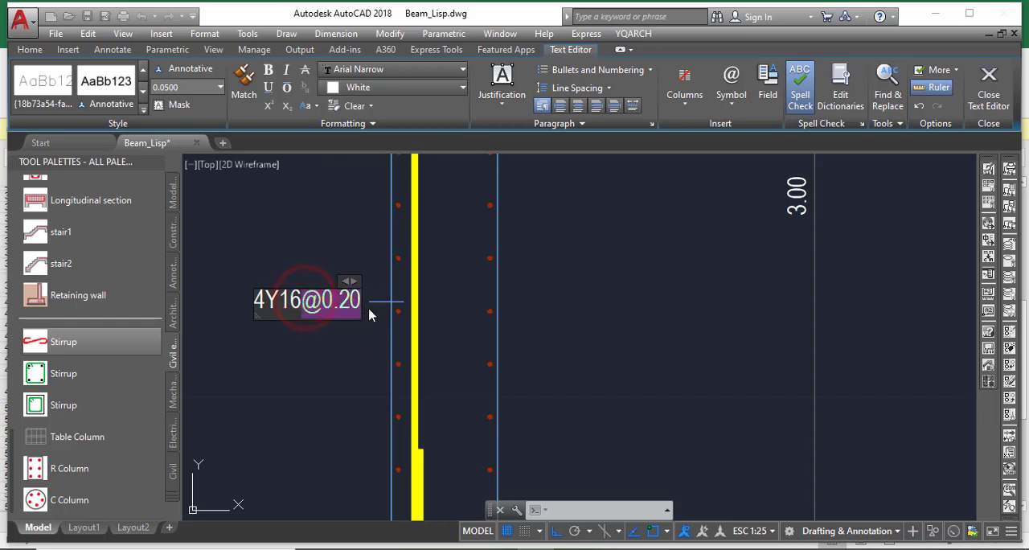
pyautogui.press('Delete')
pyautogui.click(322, 267)
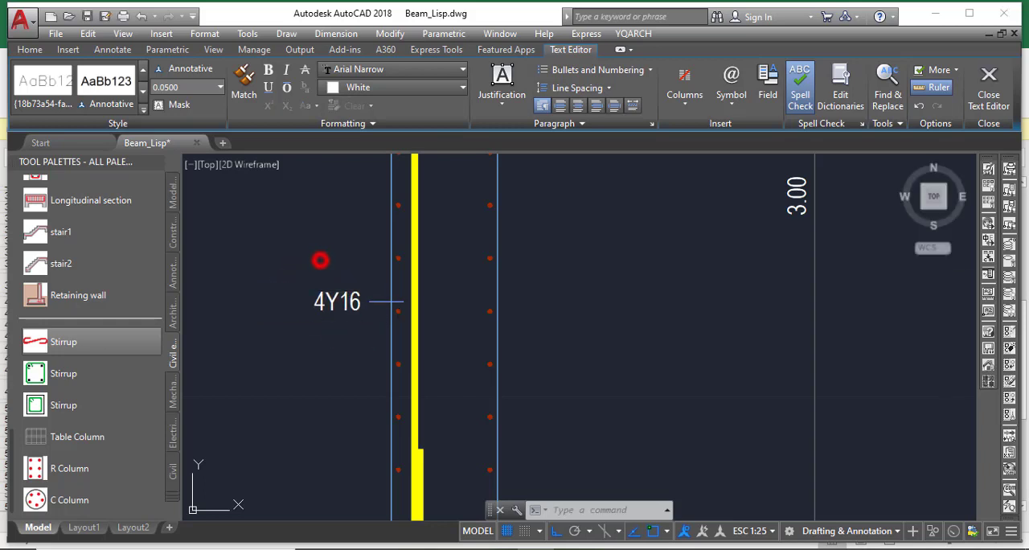
# Add a leader label to the vertical bar just above the tie, landing left of the wall, with diameter 16 and spacing 0.05
pyautogui.scroll(-4, 341, 251)
pyautogui.scroll(-5, 341, 251)
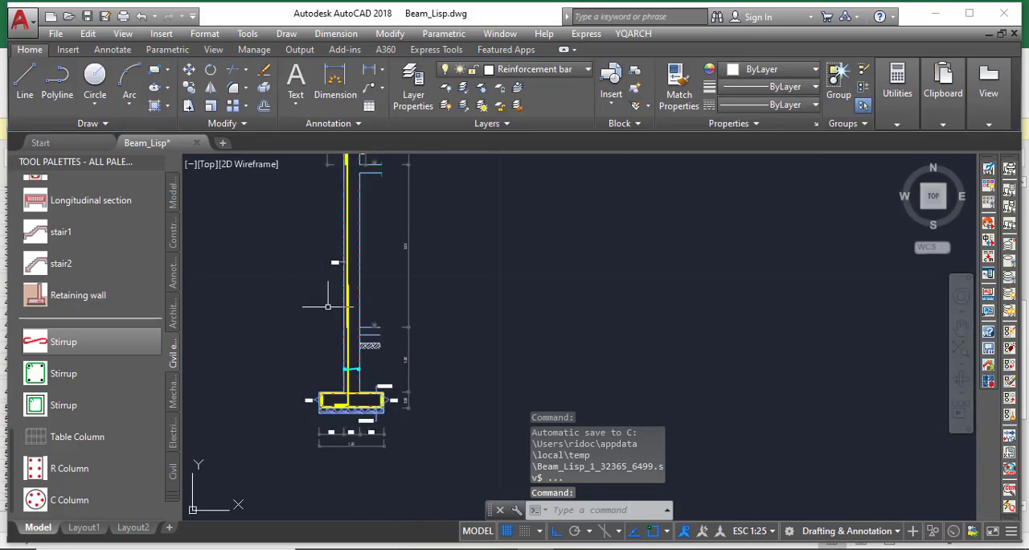
pyautogui.scroll(8, 332, 349)
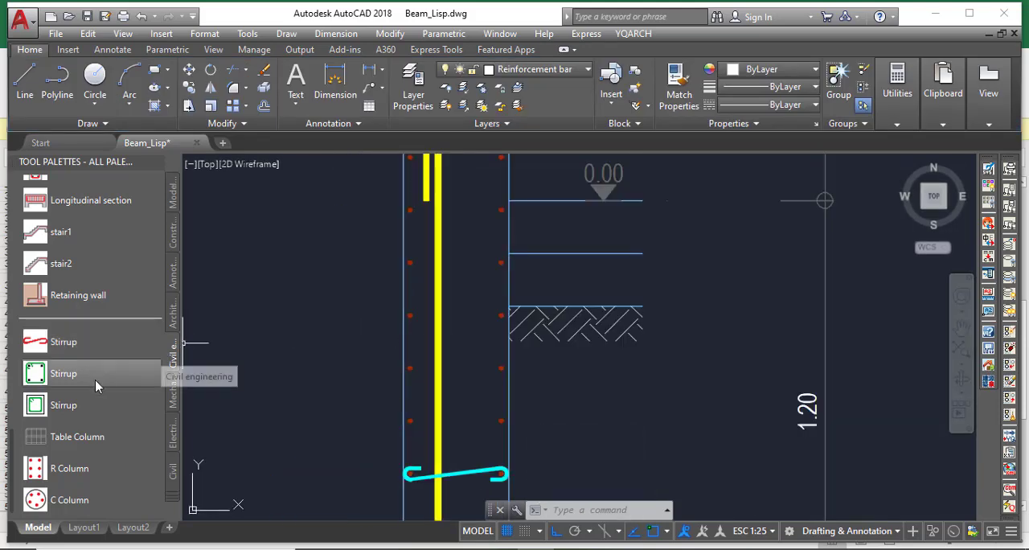
pyautogui.scroll(12, 65, 346)
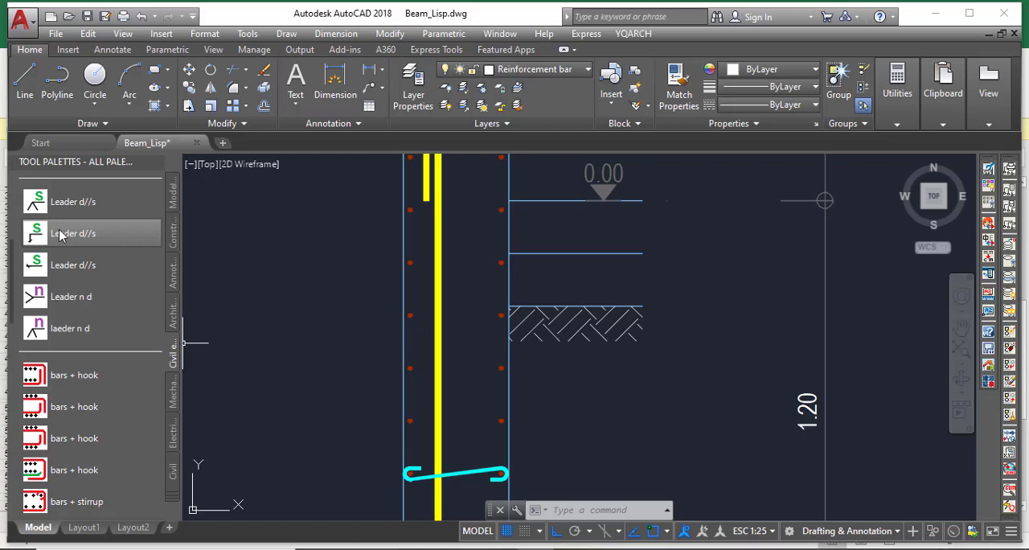
pyautogui.click(109, 271)
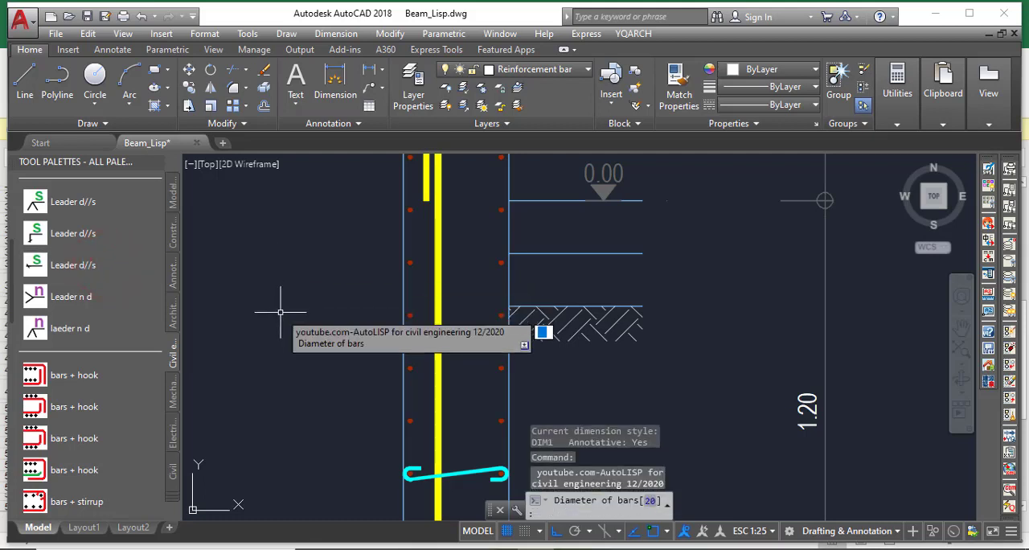
pyautogui.write('16')
pyautogui.press('Return')
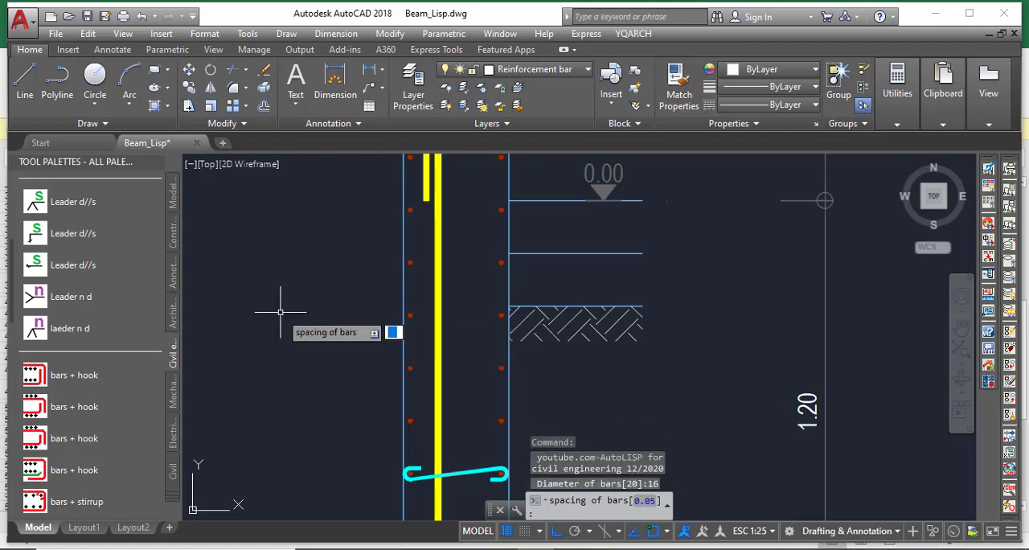
pyautogui.rightClick(295, 291)
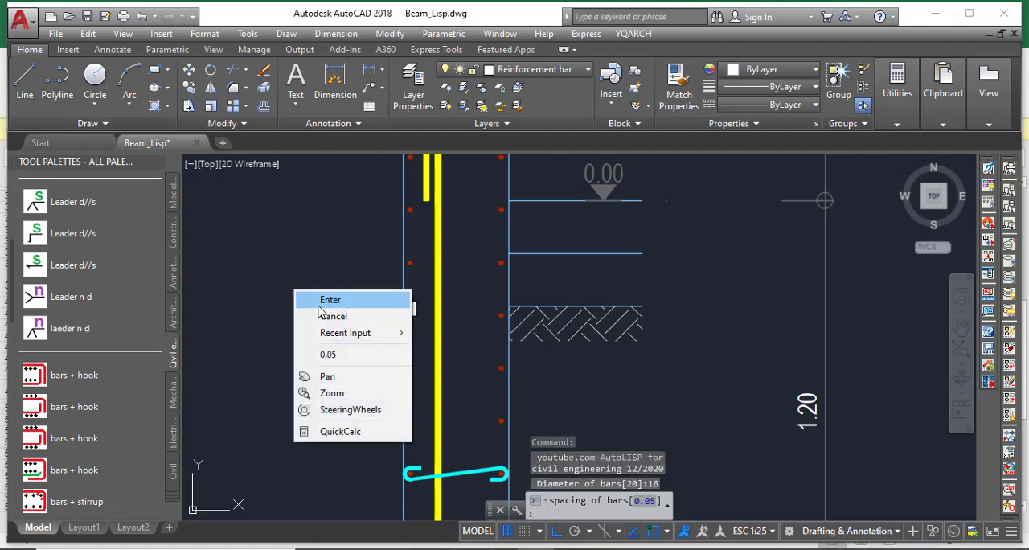
pyautogui.click(321, 301)
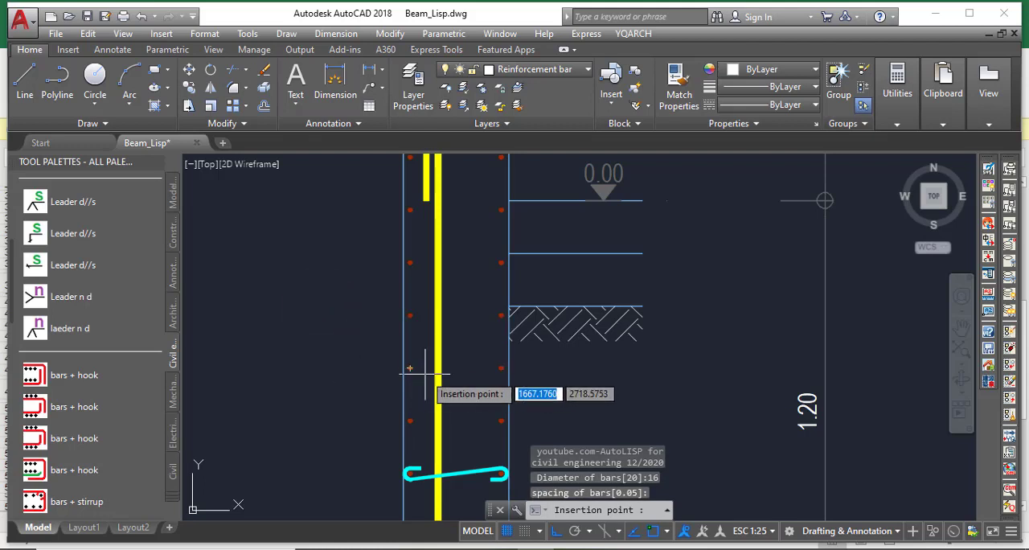
pyautogui.scroll(4, 409, 368)
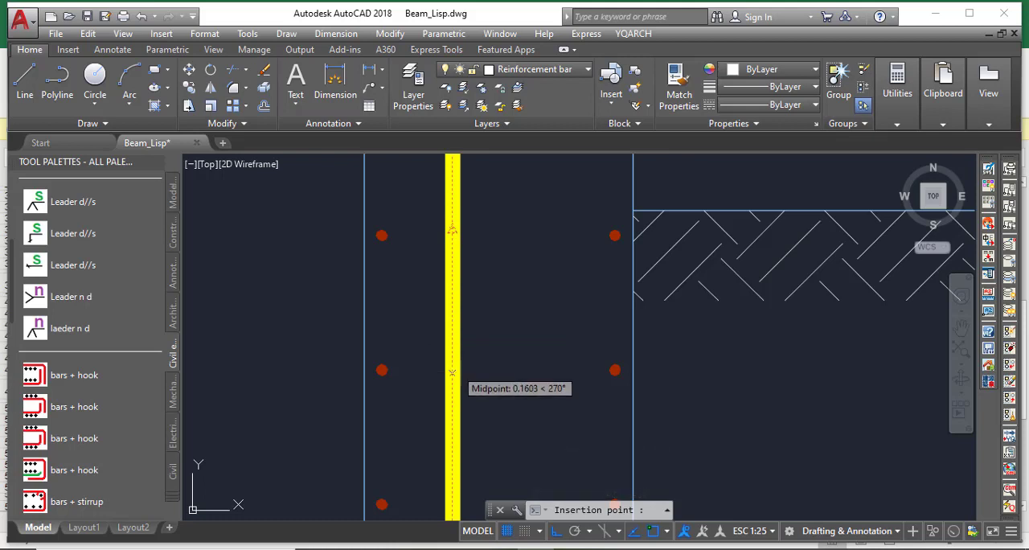
pyautogui.click(452, 448)
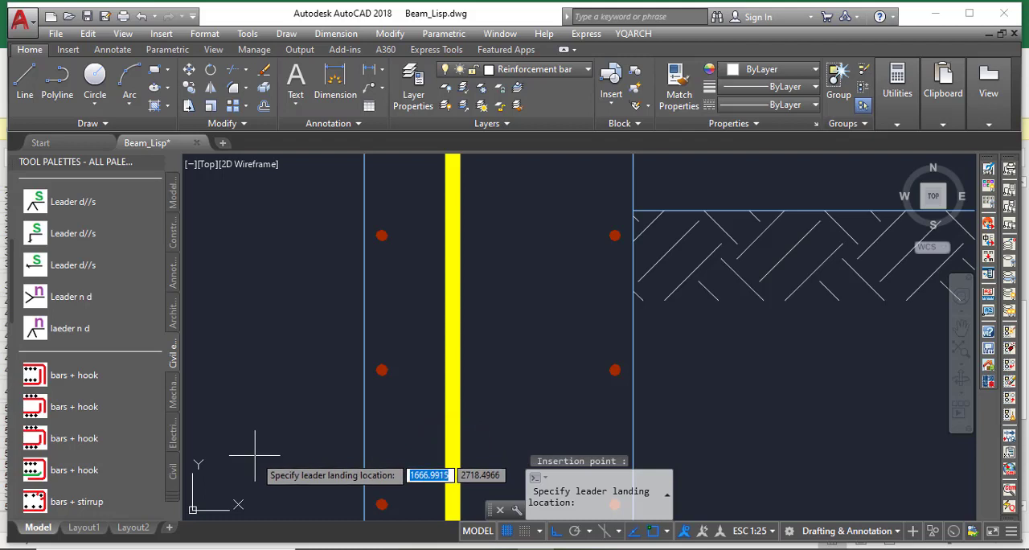
pyautogui.click(255, 456)
pyautogui.scroll(-6, 527, 273)
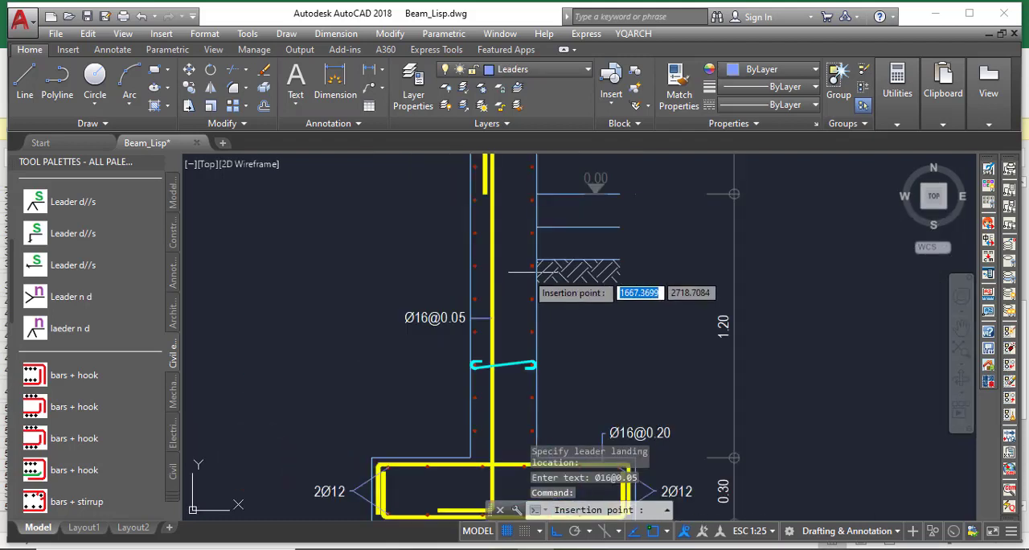
pyautogui.scroll(2, 453, 314)
pyautogui.press('Escape')
pyautogui.click(392, 322)
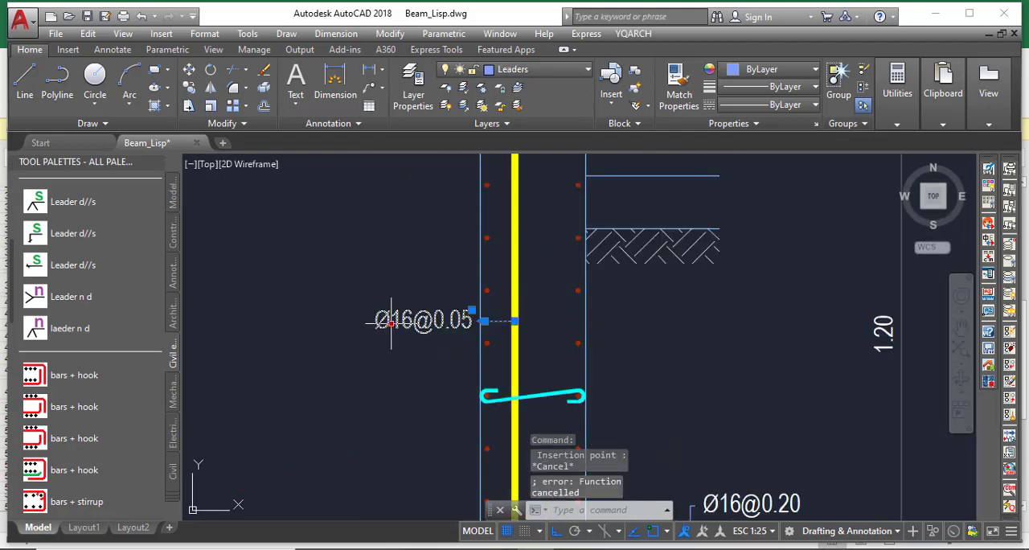
pyautogui.click(482, 321)
pyautogui.click(394, 330)
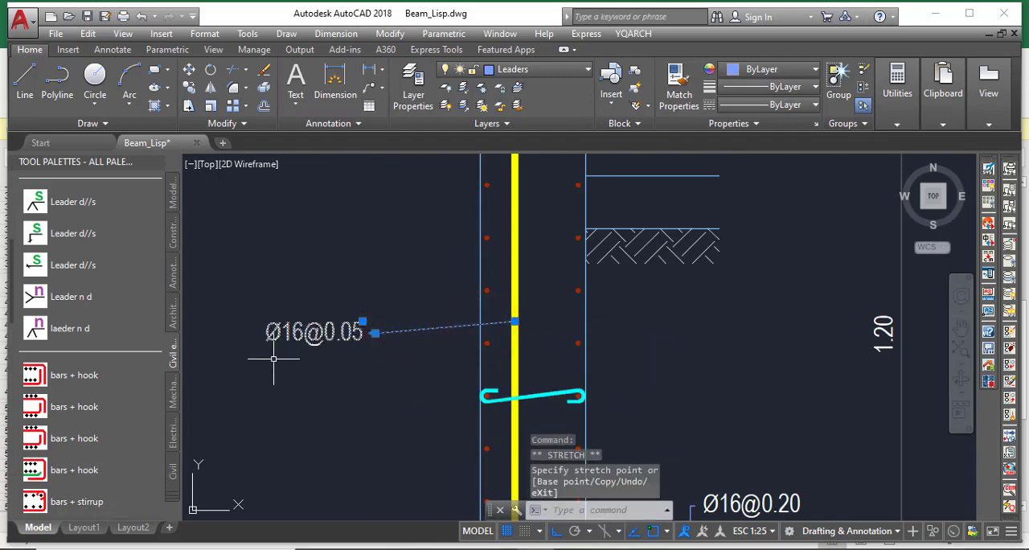
pyautogui.scroll(2, 273, 359)
pyautogui.press('Escape')
pyautogui.click(309, 322)
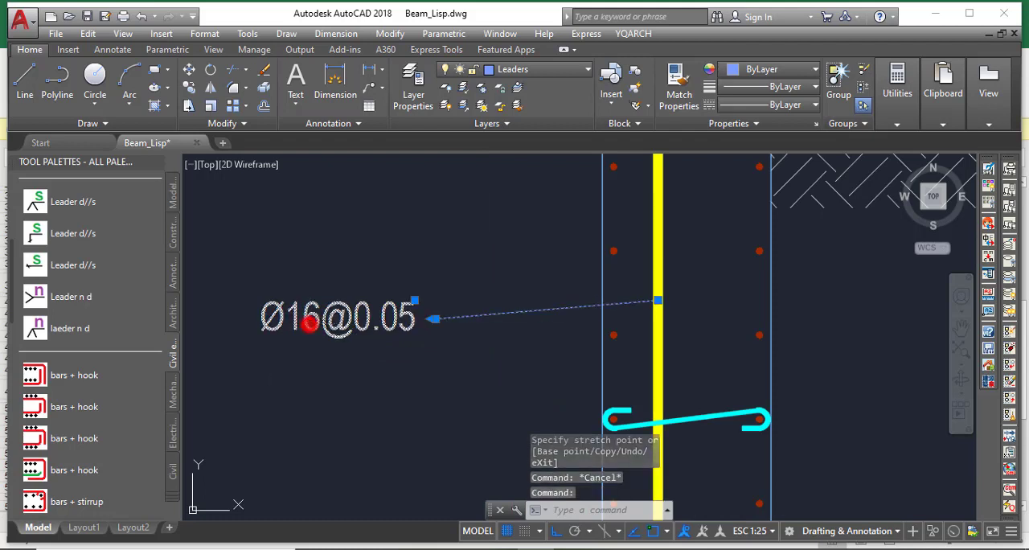
pyautogui.doubleClick(310, 321)
pyautogui.moveTo(285, 321); pyautogui.dragTo(235, 325)
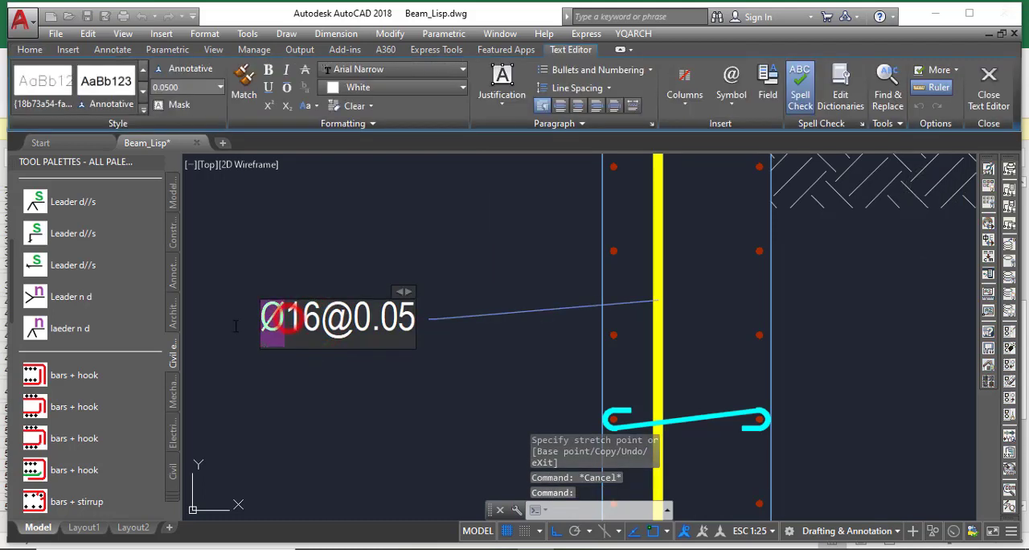
pyautogui.write('4')
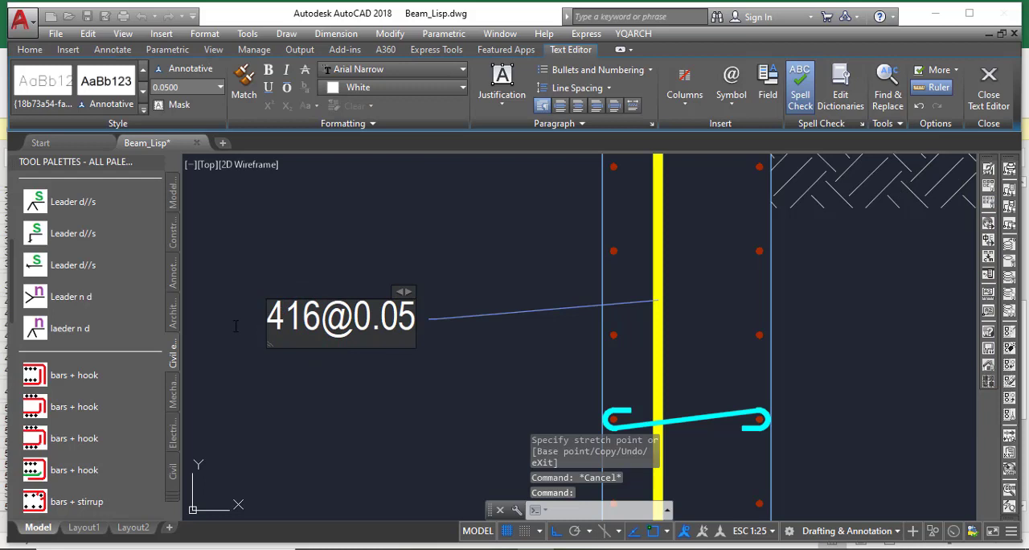
pyautogui.write('Y')
pyautogui.moveTo(320, 322); pyautogui.dragTo(416, 330)
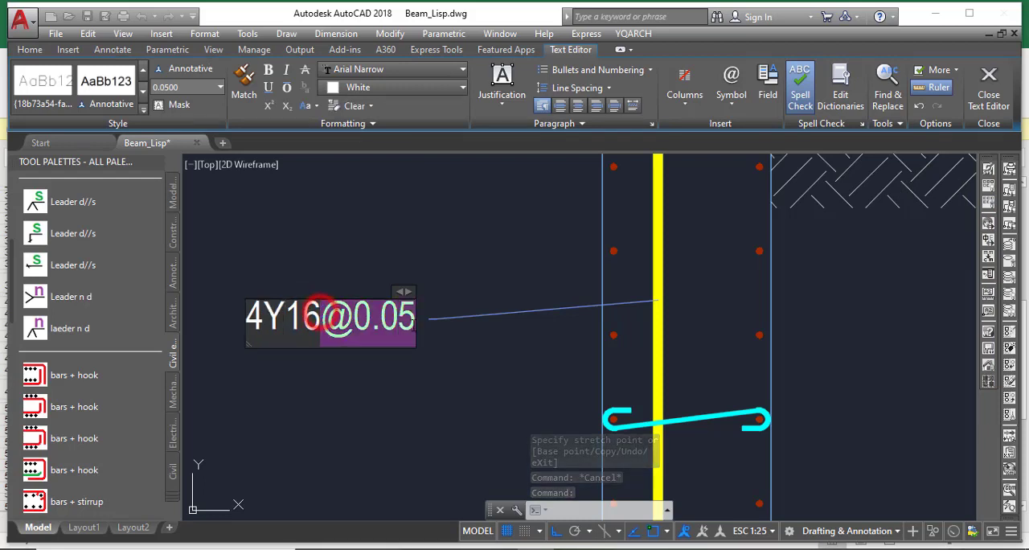
pyautogui.press('Delete')
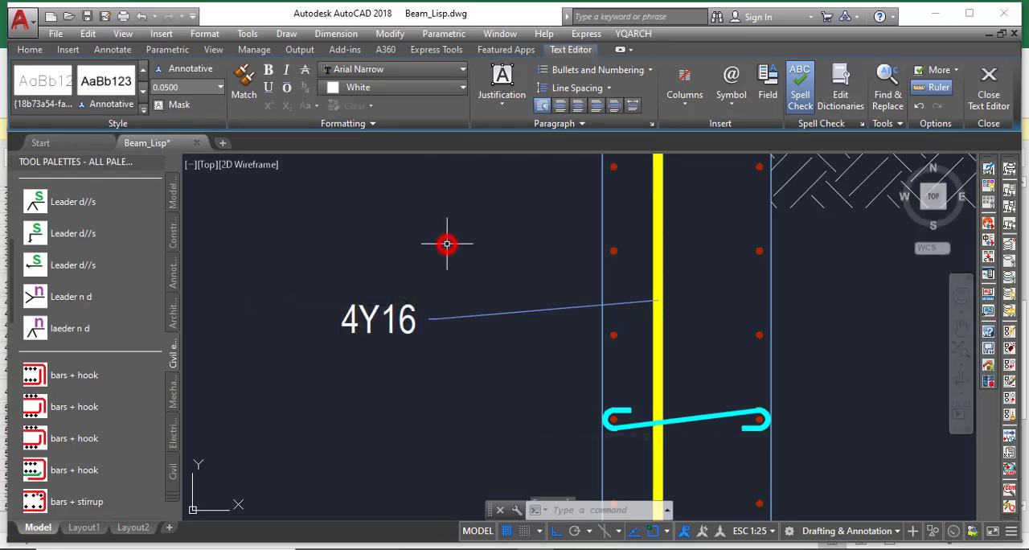
pyautogui.click(448, 241)
# Add a hooked stirrup tie between opposite left-face and right-face bars in the wall's lower span, just above the 4Y16 label
pyautogui.scroll(-3, 448, 241)
pyautogui.scroll(-5, 486, 318)
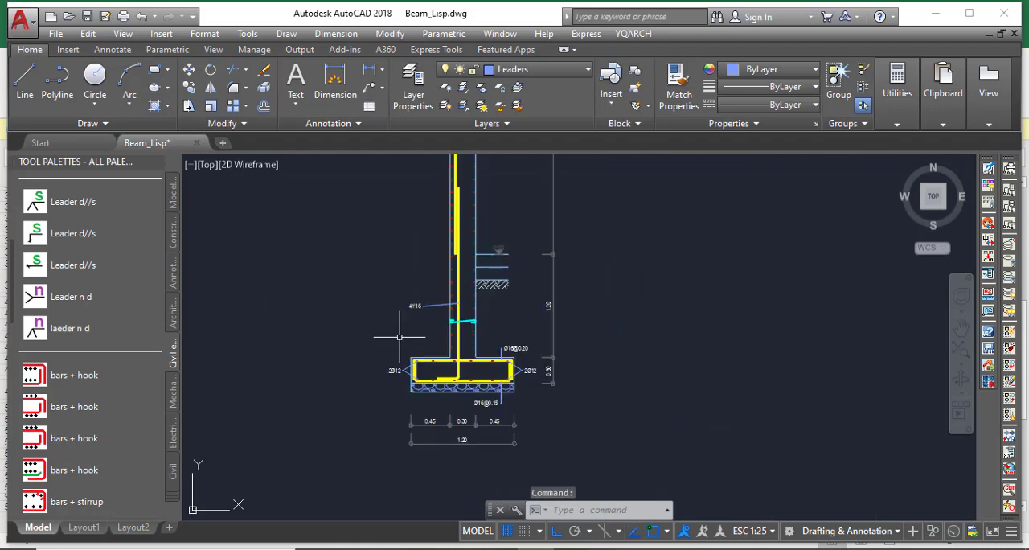
pyautogui.scroll(6, 456, 247)
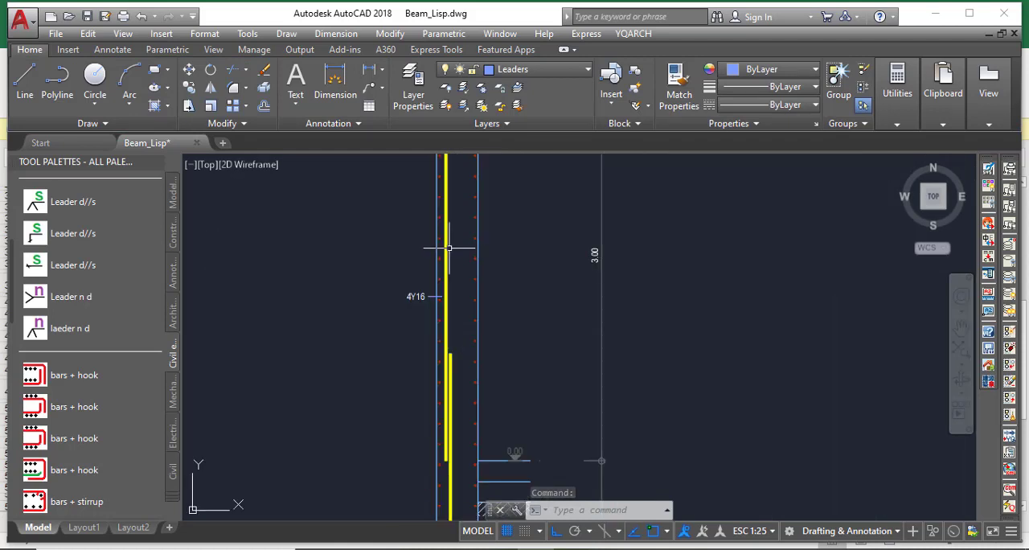
pyautogui.scroll(-8, 121, 394)
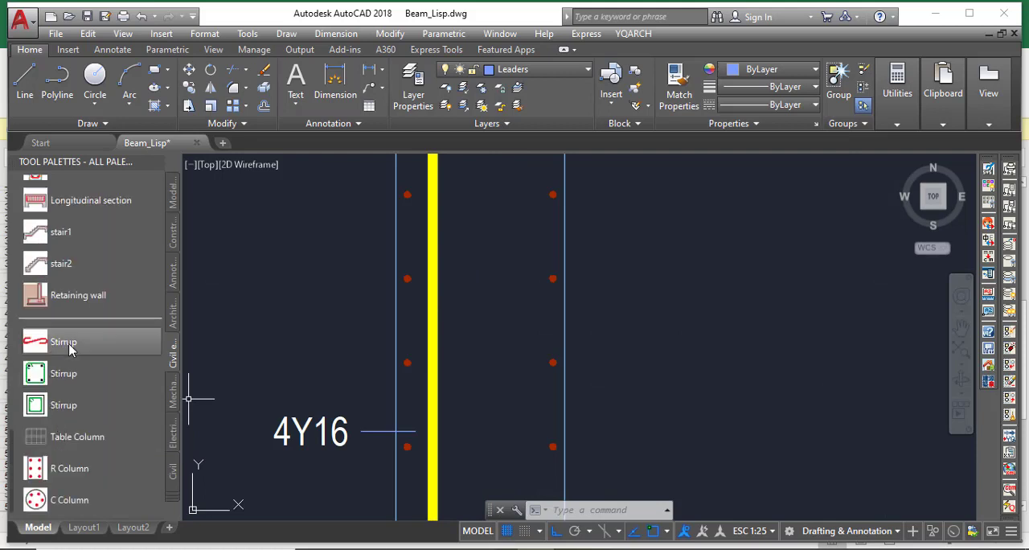
pyautogui.click(69, 343)
pyautogui.scroll(6, 417, 291)
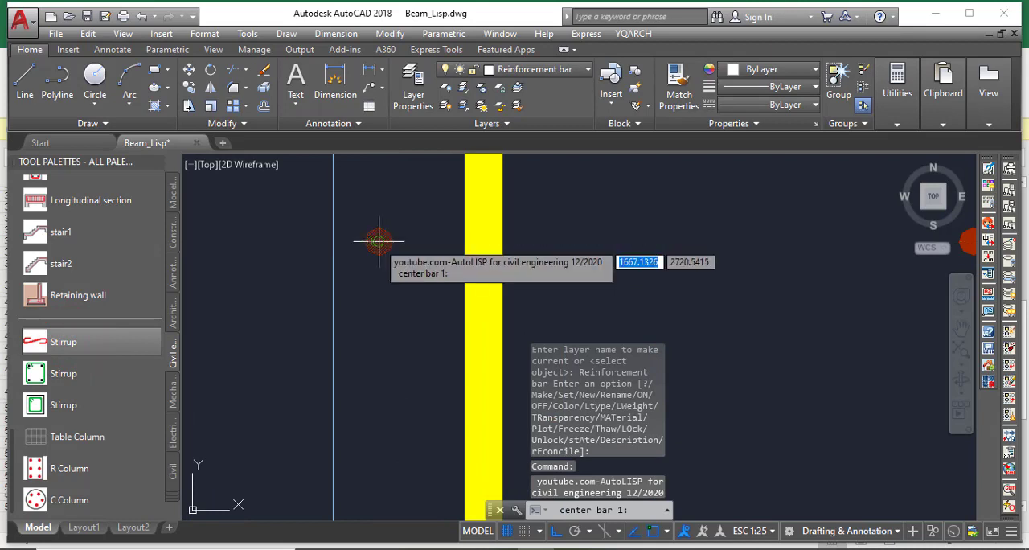
pyautogui.click(378, 241)
pyautogui.scroll(-4, 282, 276)
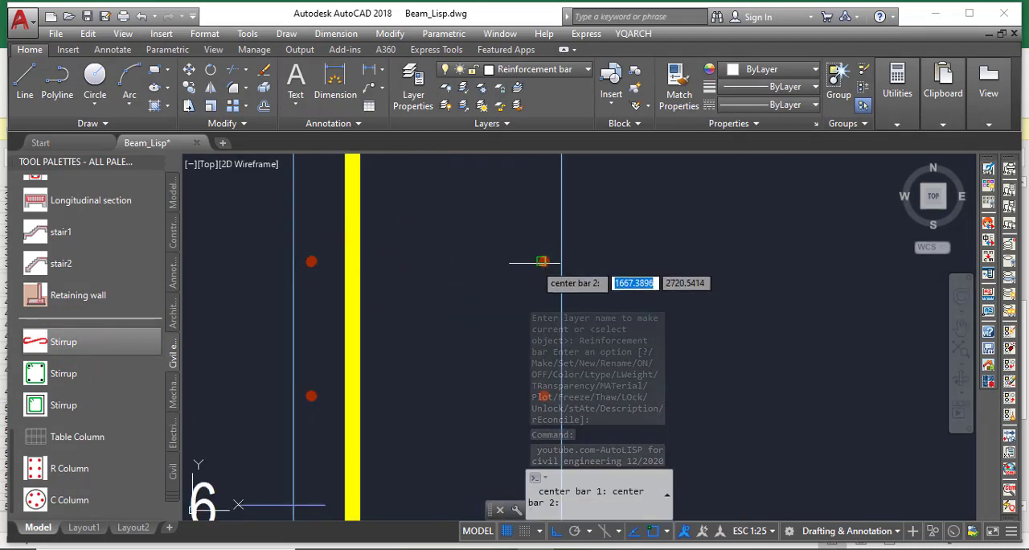
pyautogui.scroll(3, 541, 259)
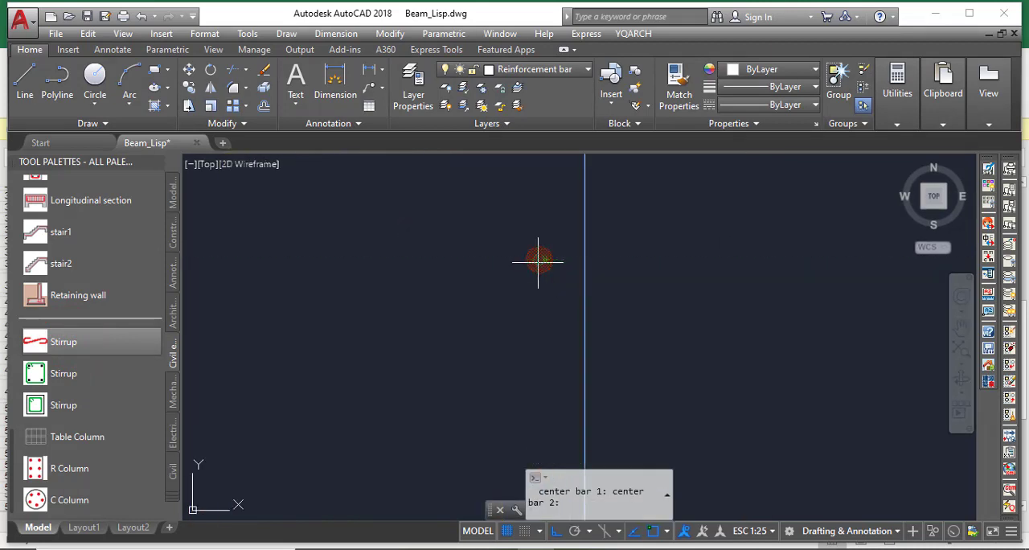
pyautogui.click(540, 259)
pyautogui.scroll(-5, 543, 265)
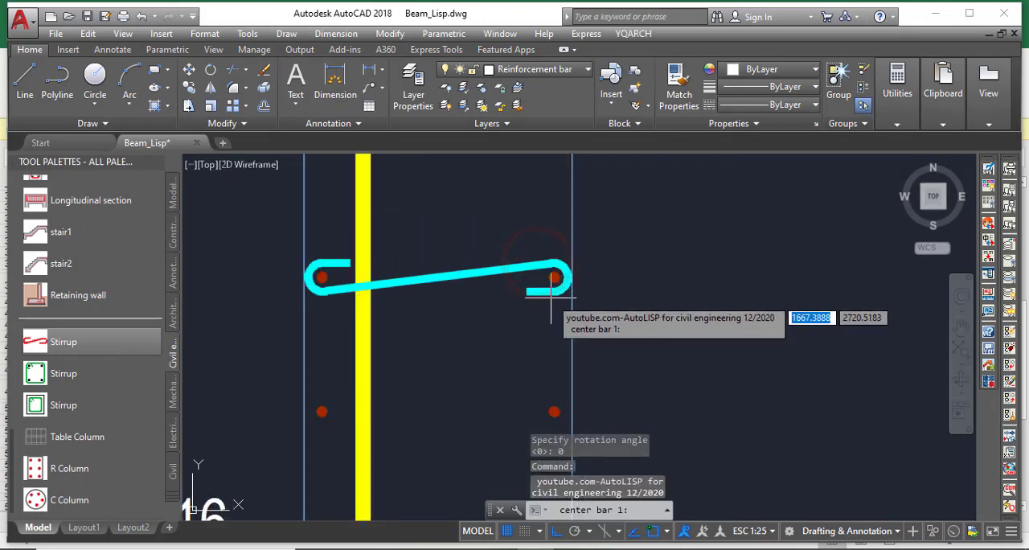
pyautogui.scroll(-10, 551, 358)
pyautogui.scroll(10, 516, 261)
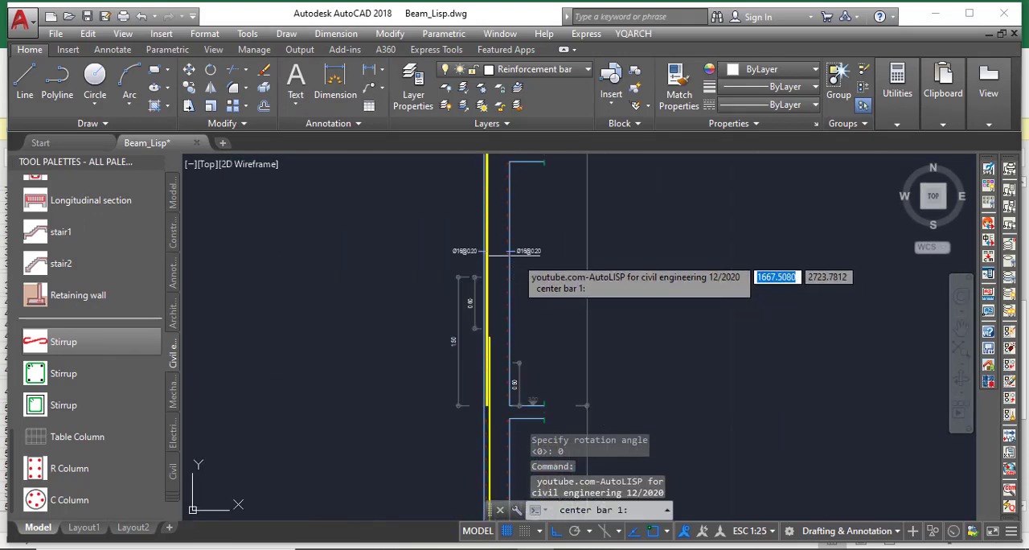
pyautogui.scroll(4, 482, 233)
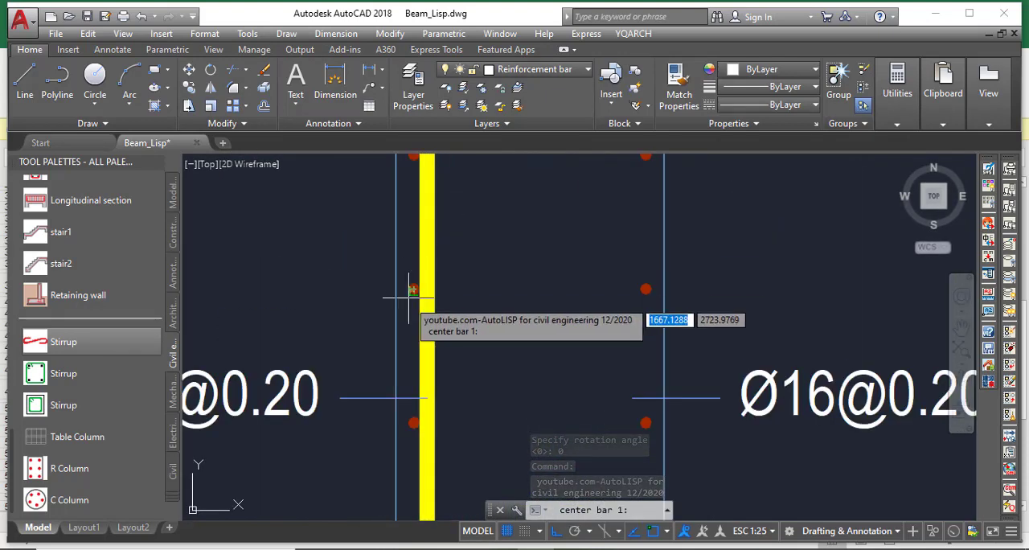
pyautogui.scroll(3, 413, 290)
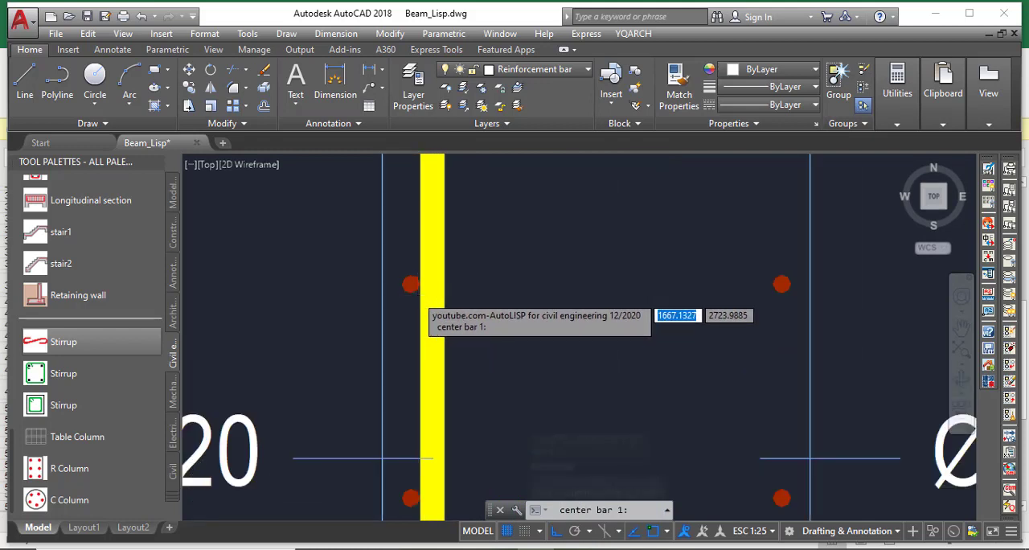
pyautogui.click(406, 276)
pyautogui.scroll(-3, 406, 276)
pyautogui.scroll(6, 575, 271)
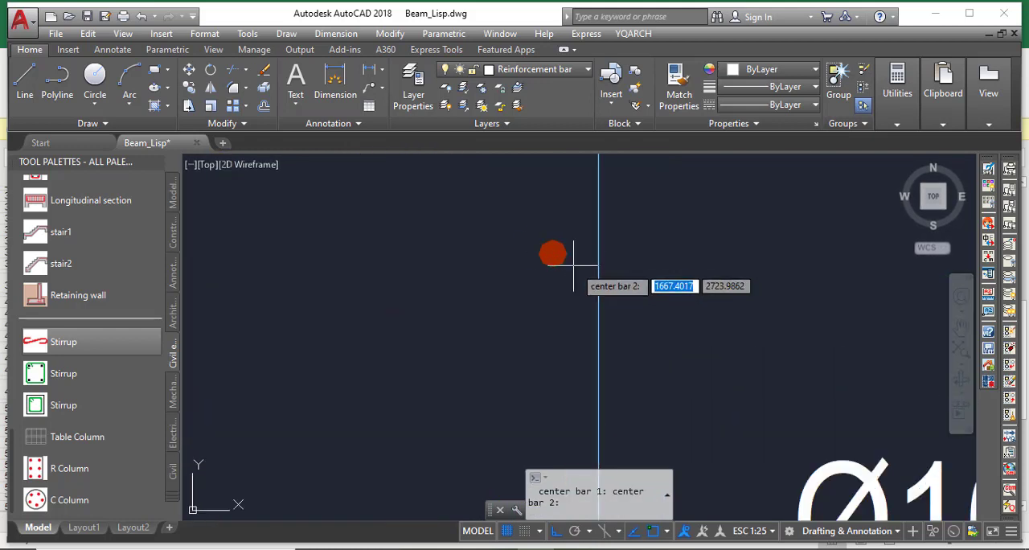
pyautogui.click(525, 240)
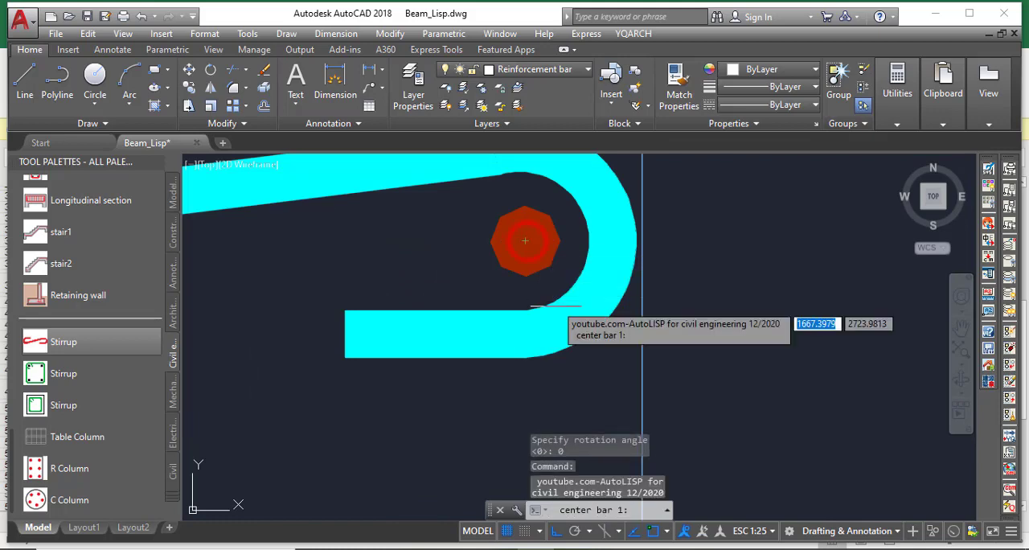
pyautogui.scroll(-3, 604, 360)
pyautogui.press('Escape')
pyautogui.scroll(-6, 572, 359)
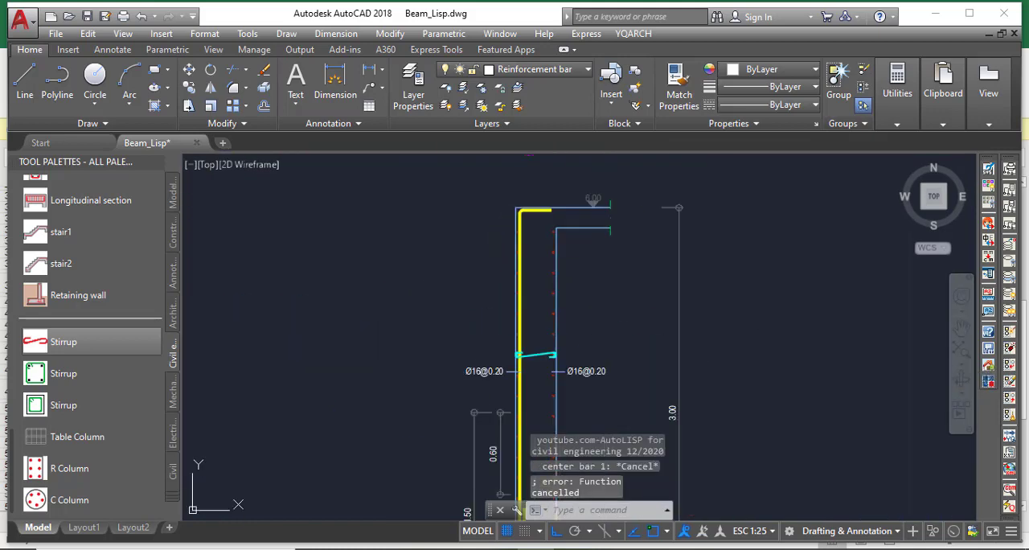
pyautogui.scroll(8, 531, 262)
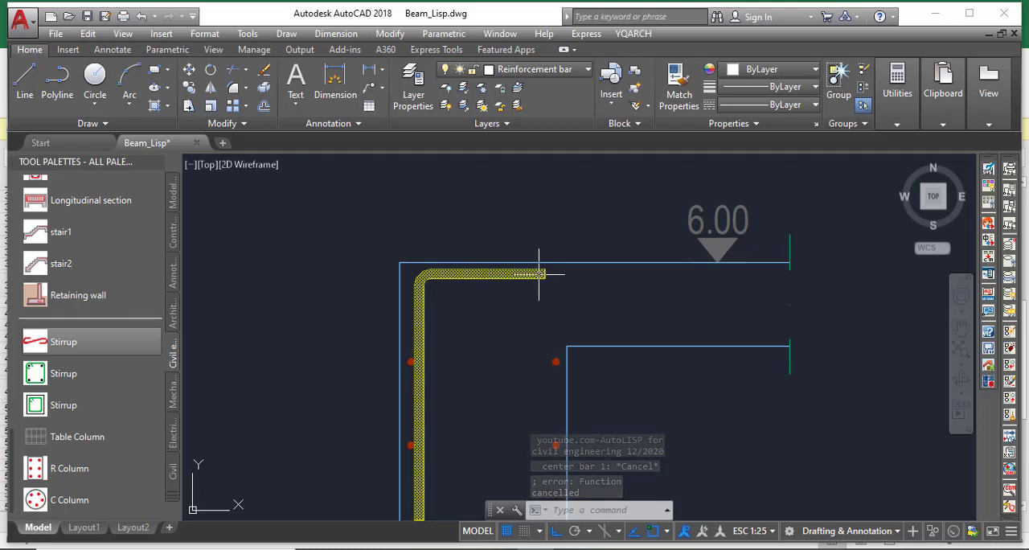
pyautogui.click(526, 276)
pyautogui.click(545, 274)
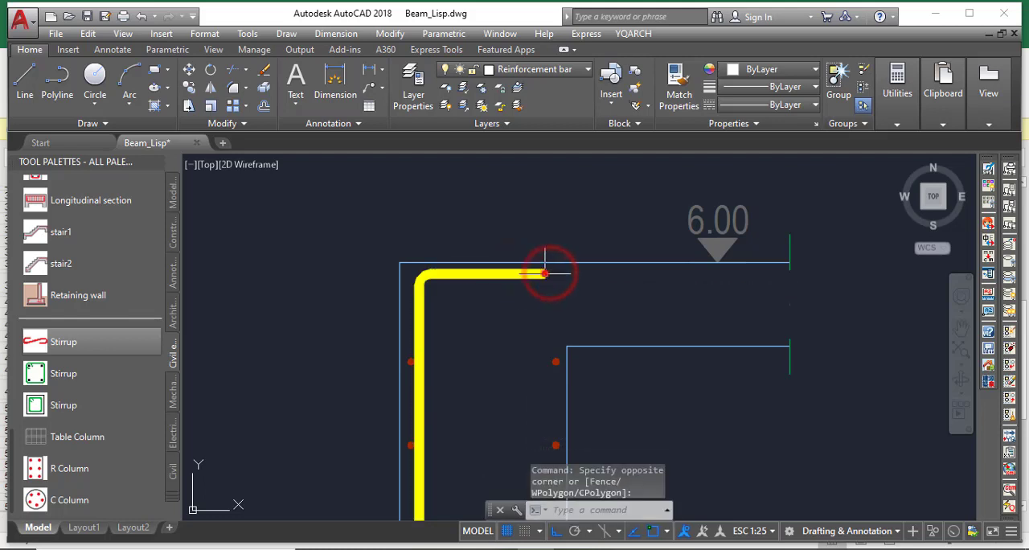
pyautogui.click(545, 273)
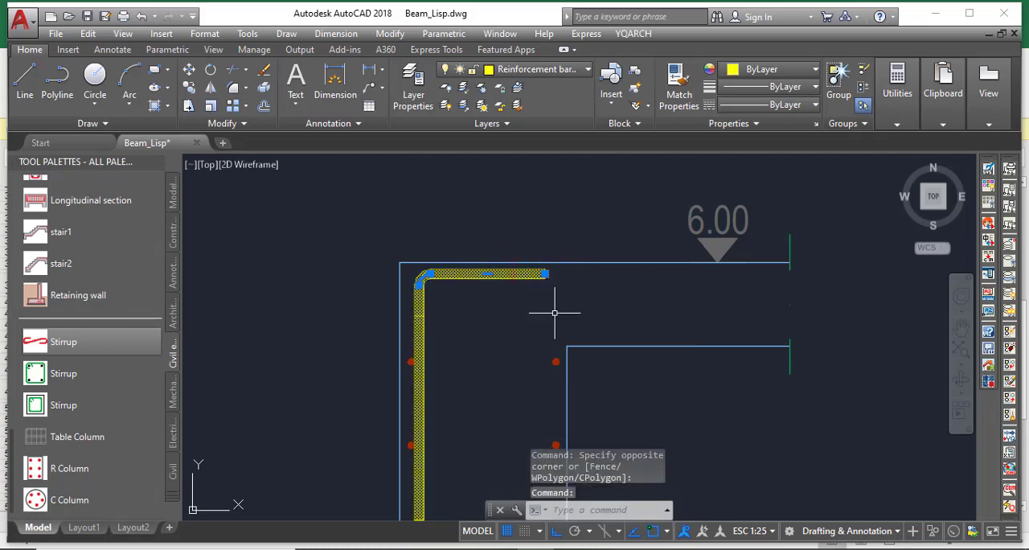
pyautogui.press('Escape')
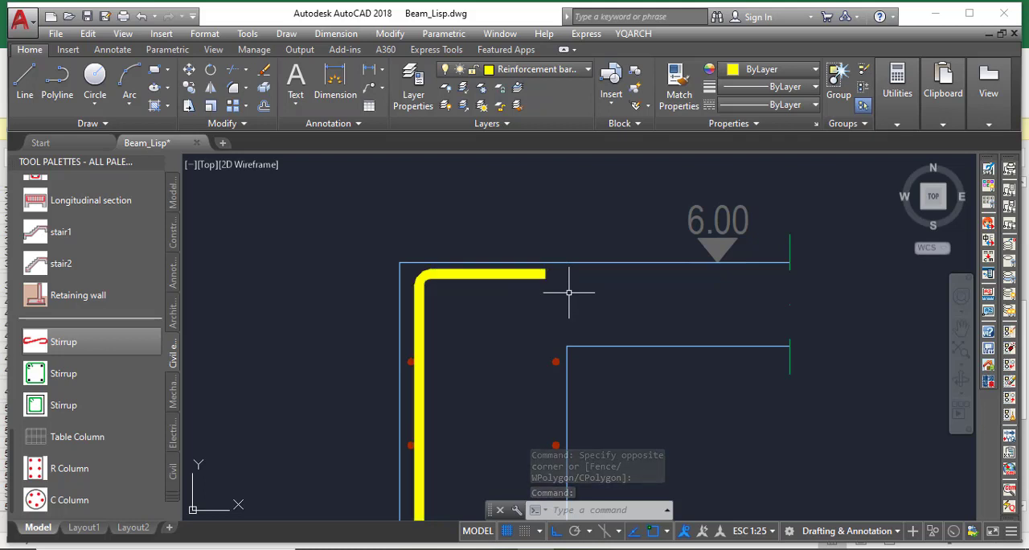
# Add a horizontal hook bending down about 0.07 at the free end of the top bar, using the inner concrete corner as the edge
pyautogui.scroll(2, 559, 277)
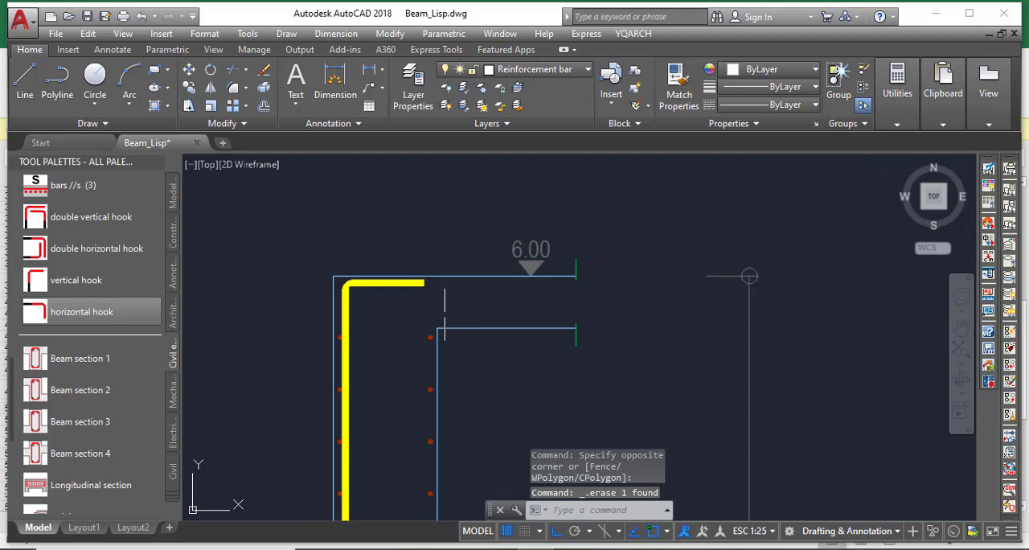
pyautogui.scroll(2, 406, 296)
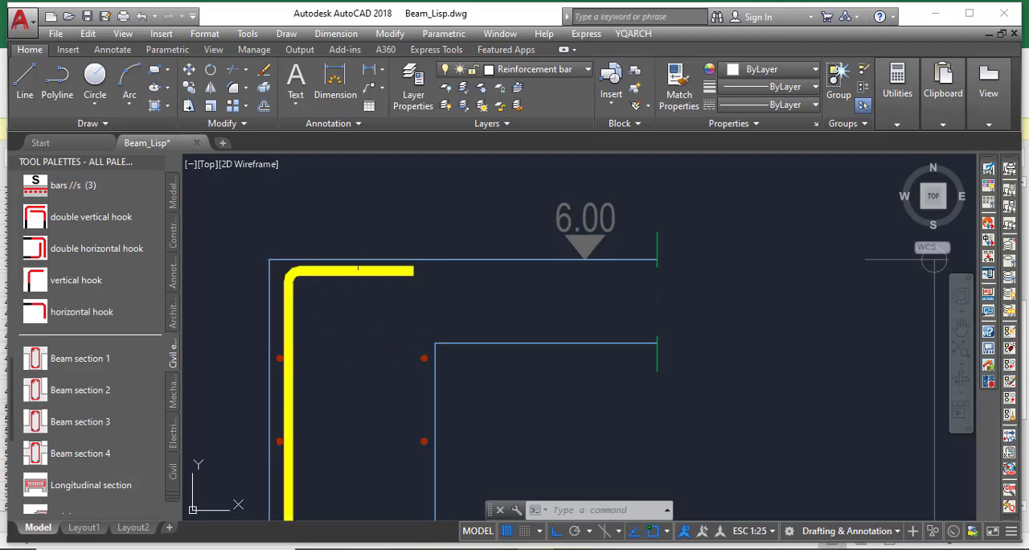
pyautogui.scroll(2, 359, 268)
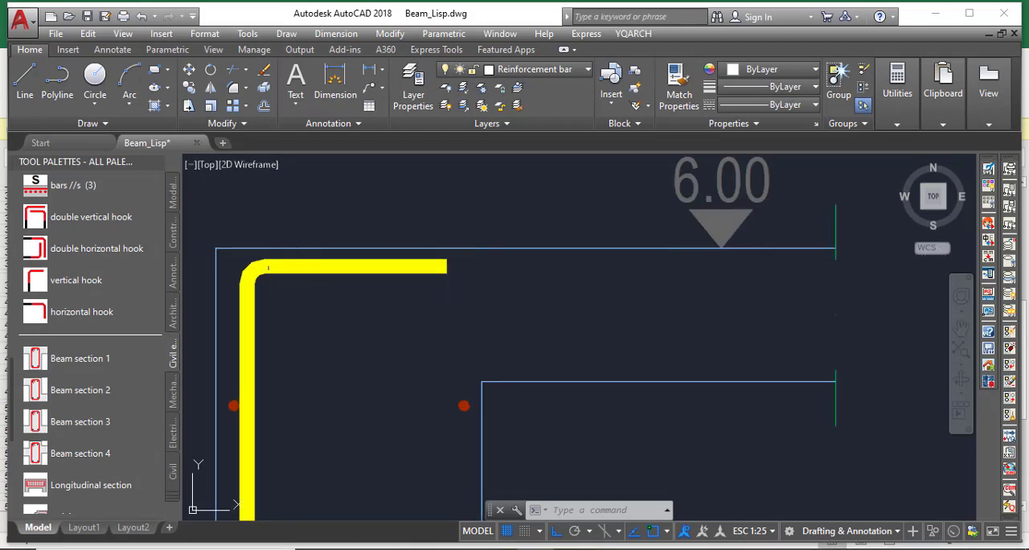
pyautogui.click(94, 312)
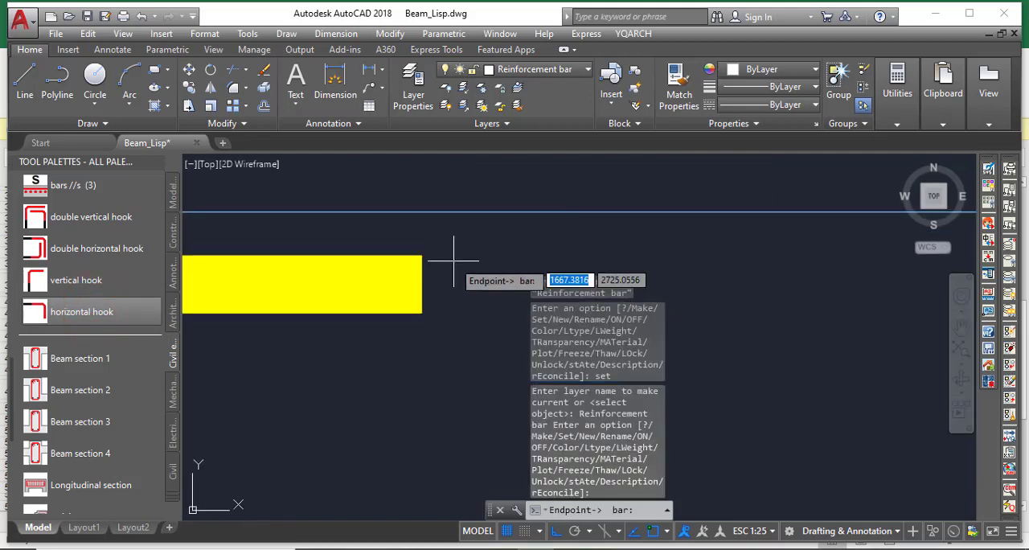
pyautogui.click(419, 282)
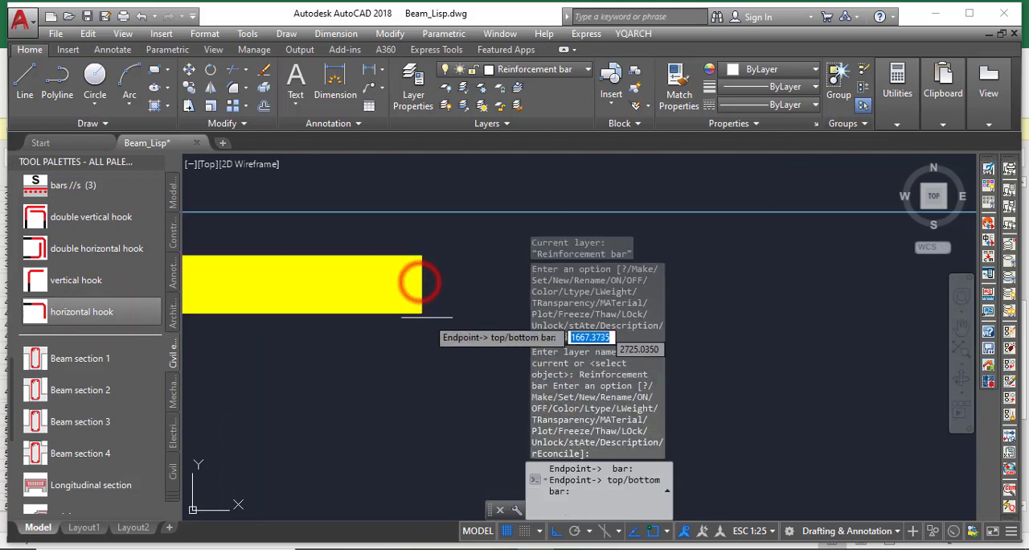
pyautogui.scroll(-7, 437, 263)
pyautogui.scroll(4, 437, 332)
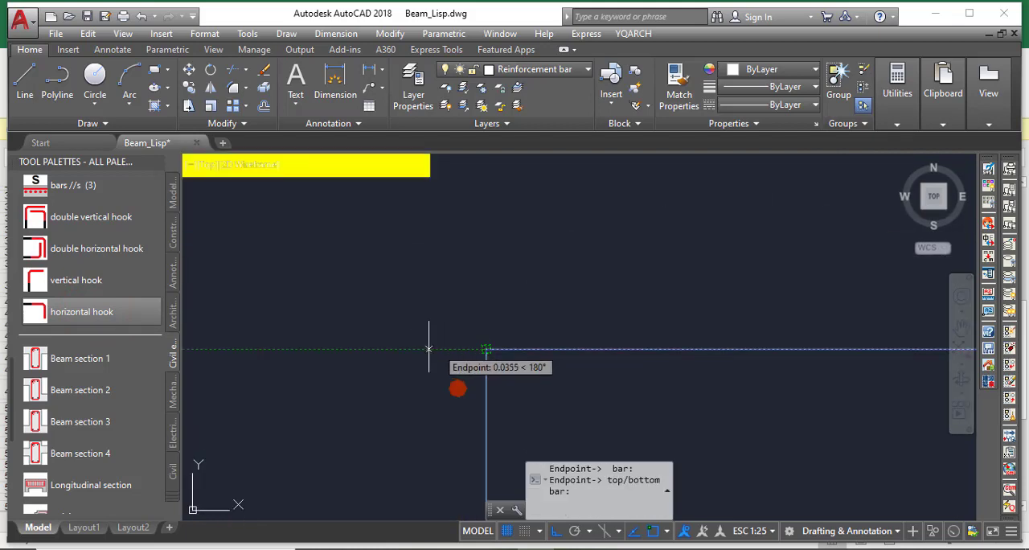
pyautogui.click(430, 259)
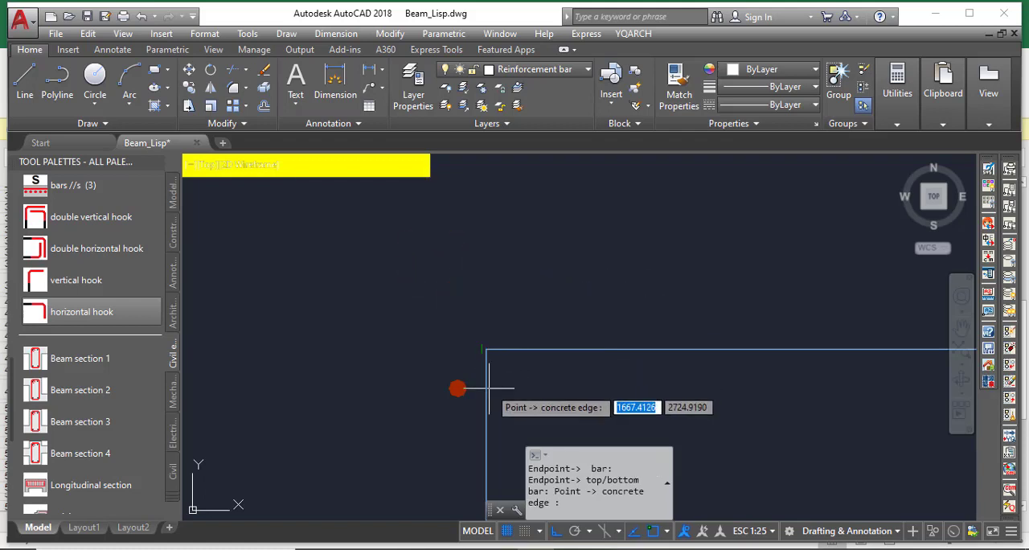
pyautogui.click(485, 352)
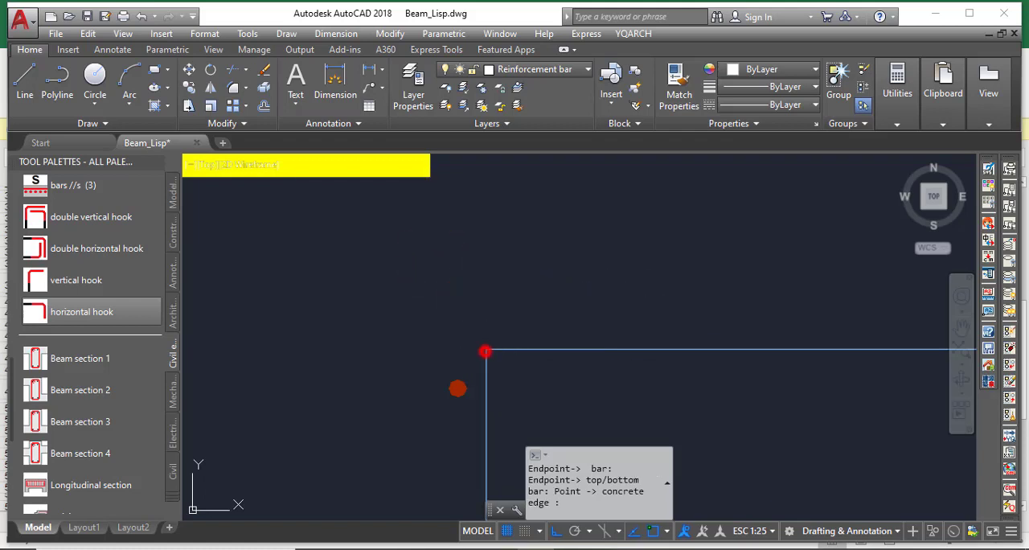
pyautogui.scroll(-2, 638, 230)
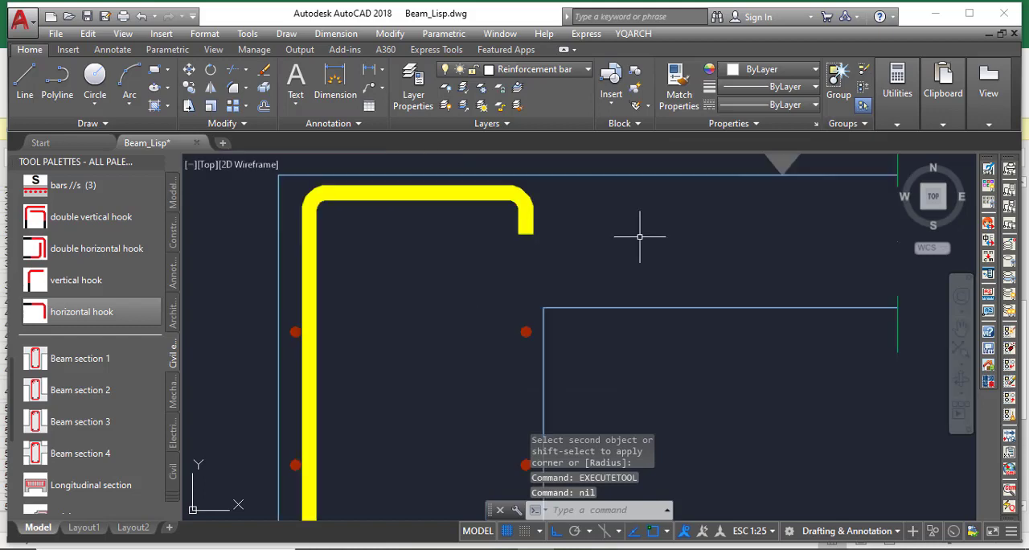
# Stretch the free end of the top bar's hook straight down, making its straight leg about 0.072 long
pyautogui.click(556, 222)
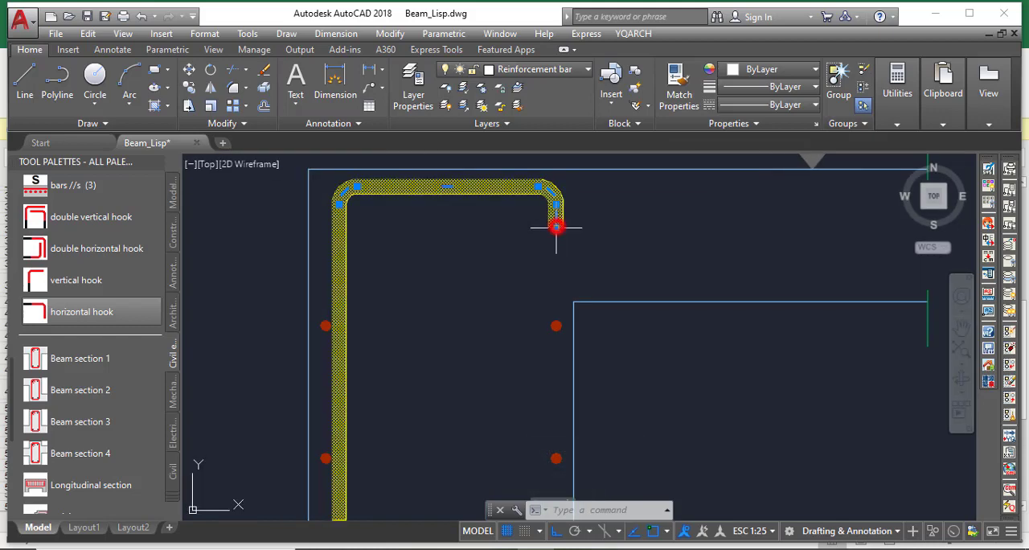
pyautogui.click(557, 226)
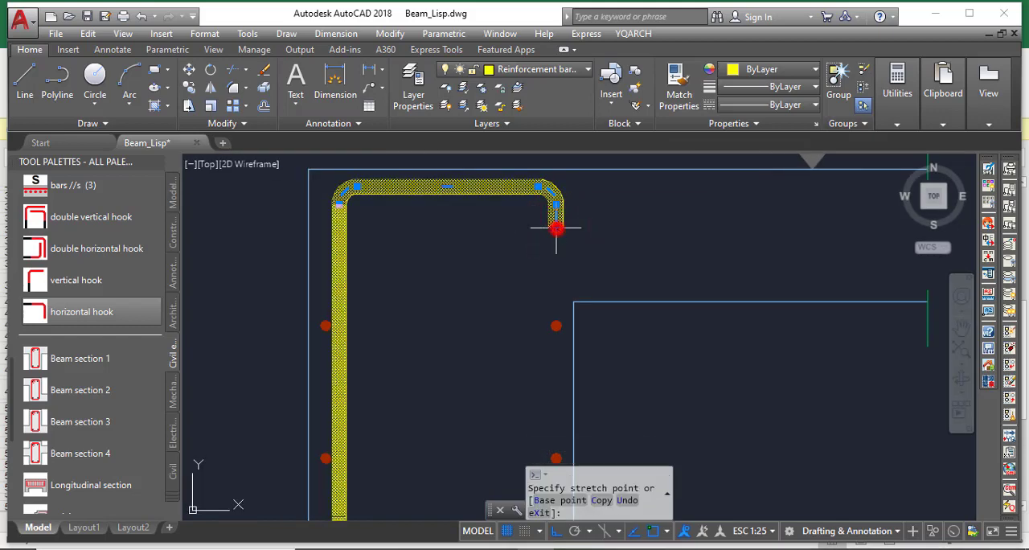
pyautogui.click(556, 268)
pyautogui.moveTo(557, 272)
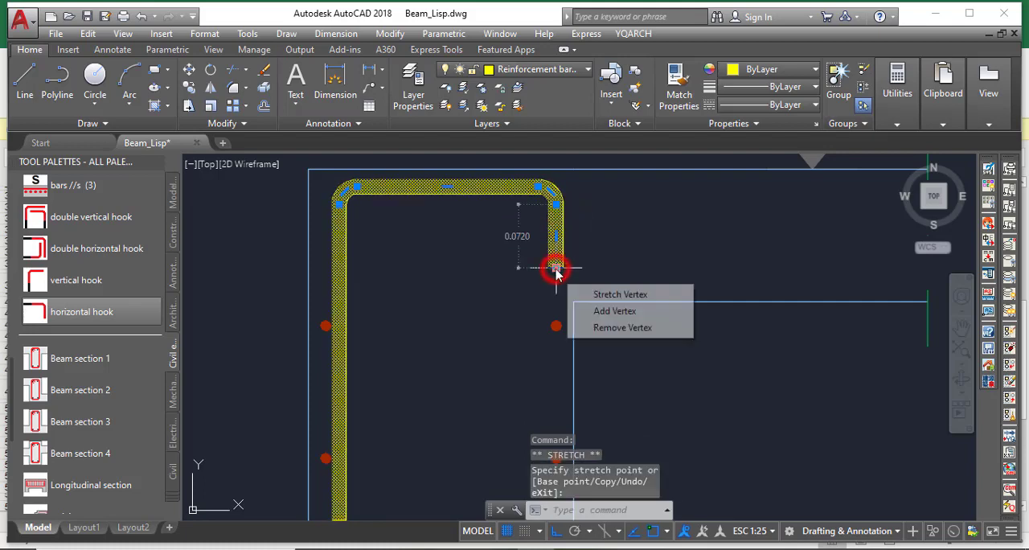
pyautogui.press('Escape')
pyautogui.scroll(-3, 496, 251)
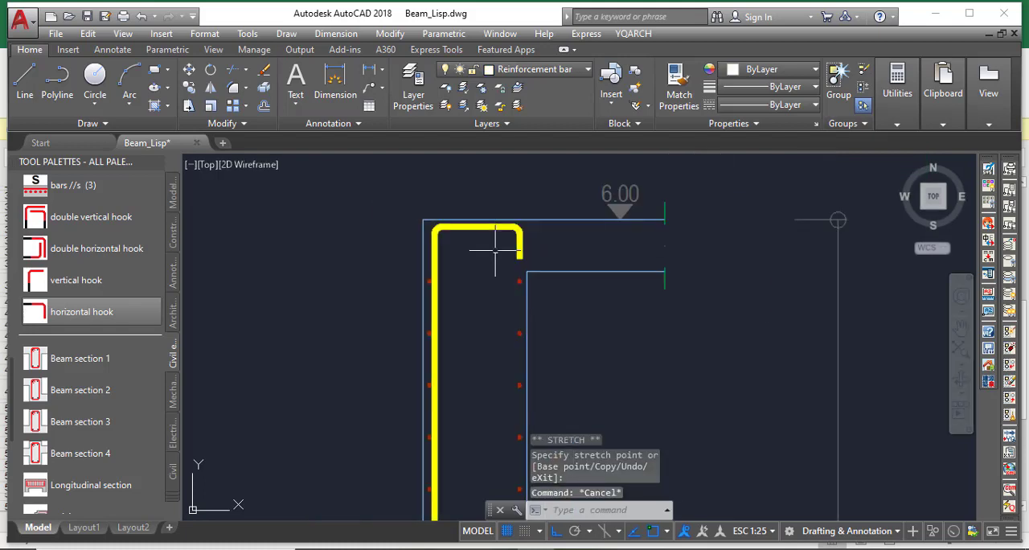
# Examine the wall section's bars, ties and labels from the top hook down to the footing and at the 3.00 level slab
pyautogui.scroll(-5, 488, 239)
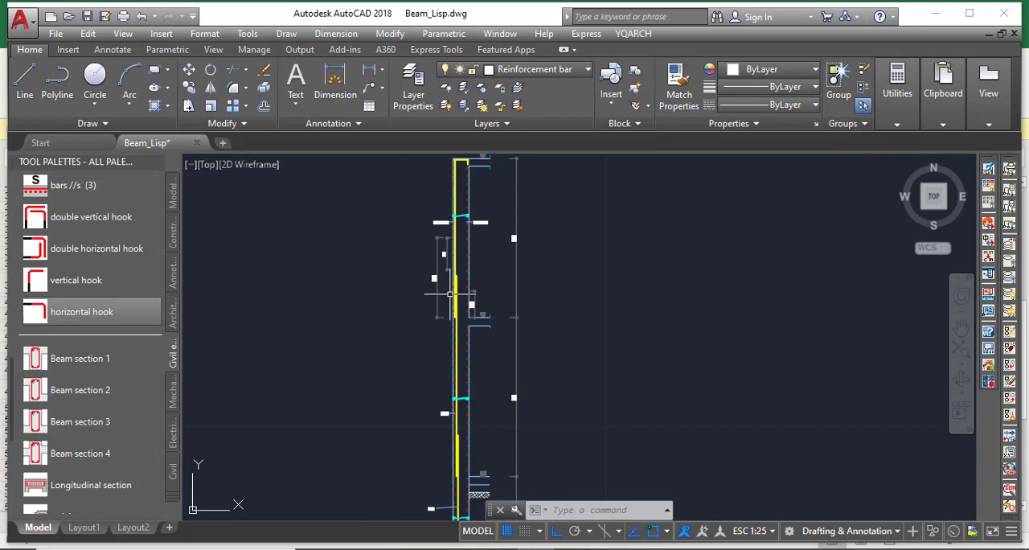
pyautogui.scroll(-2, 291, 252)
pyautogui.scroll(2, 418, 212)
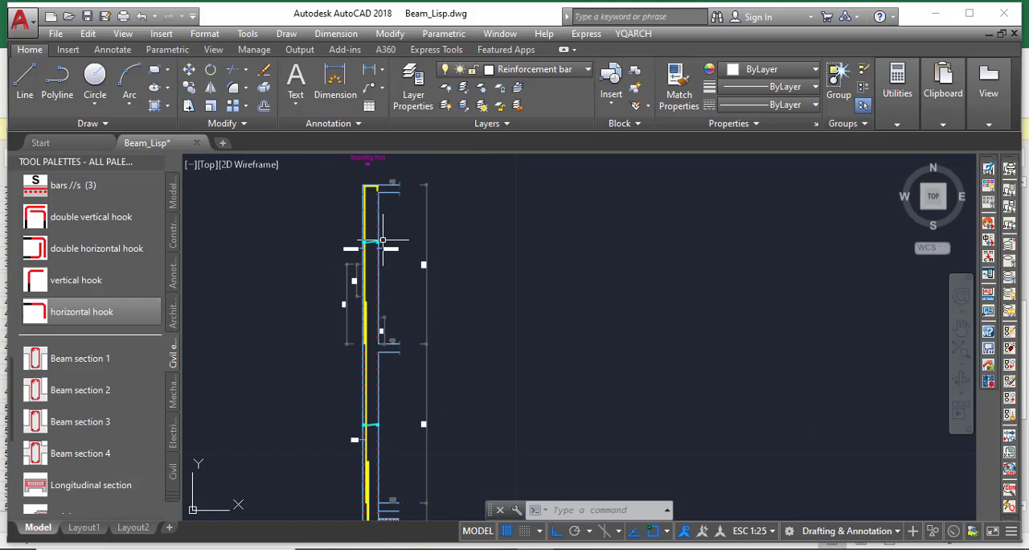
pyautogui.scroll(-2, 383, 239)
pyautogui.scroll(3, 378, 360)
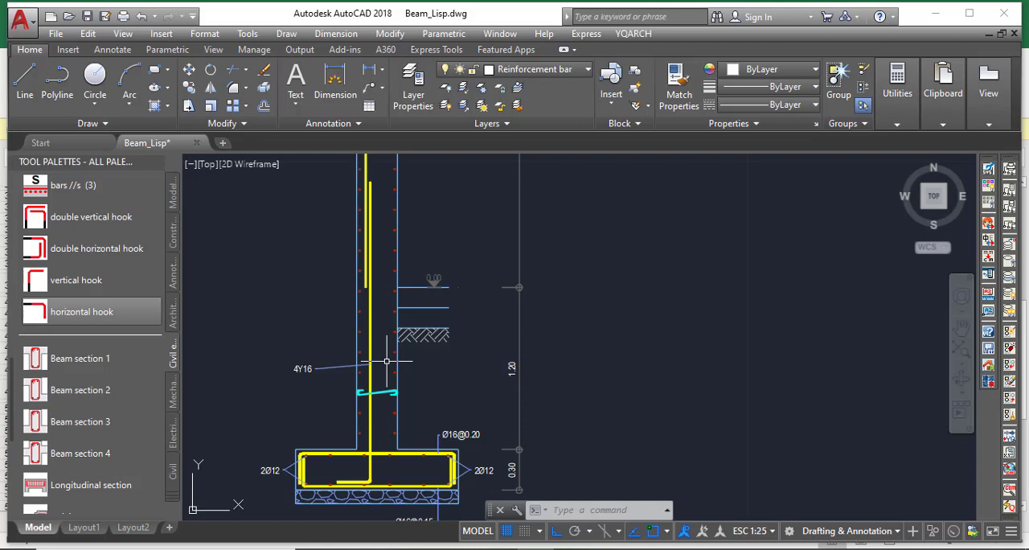
pyautogui.scroll(3, 387, 362)
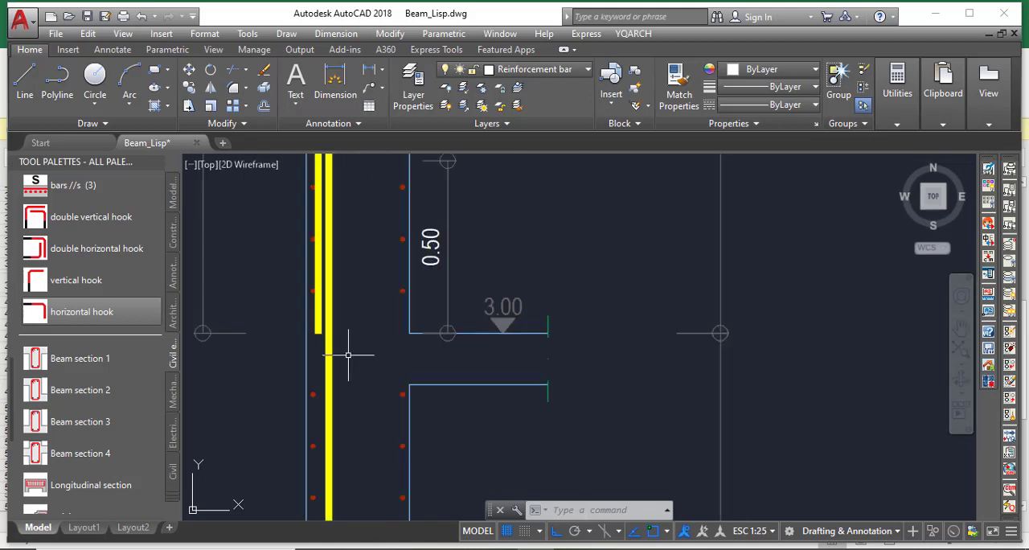